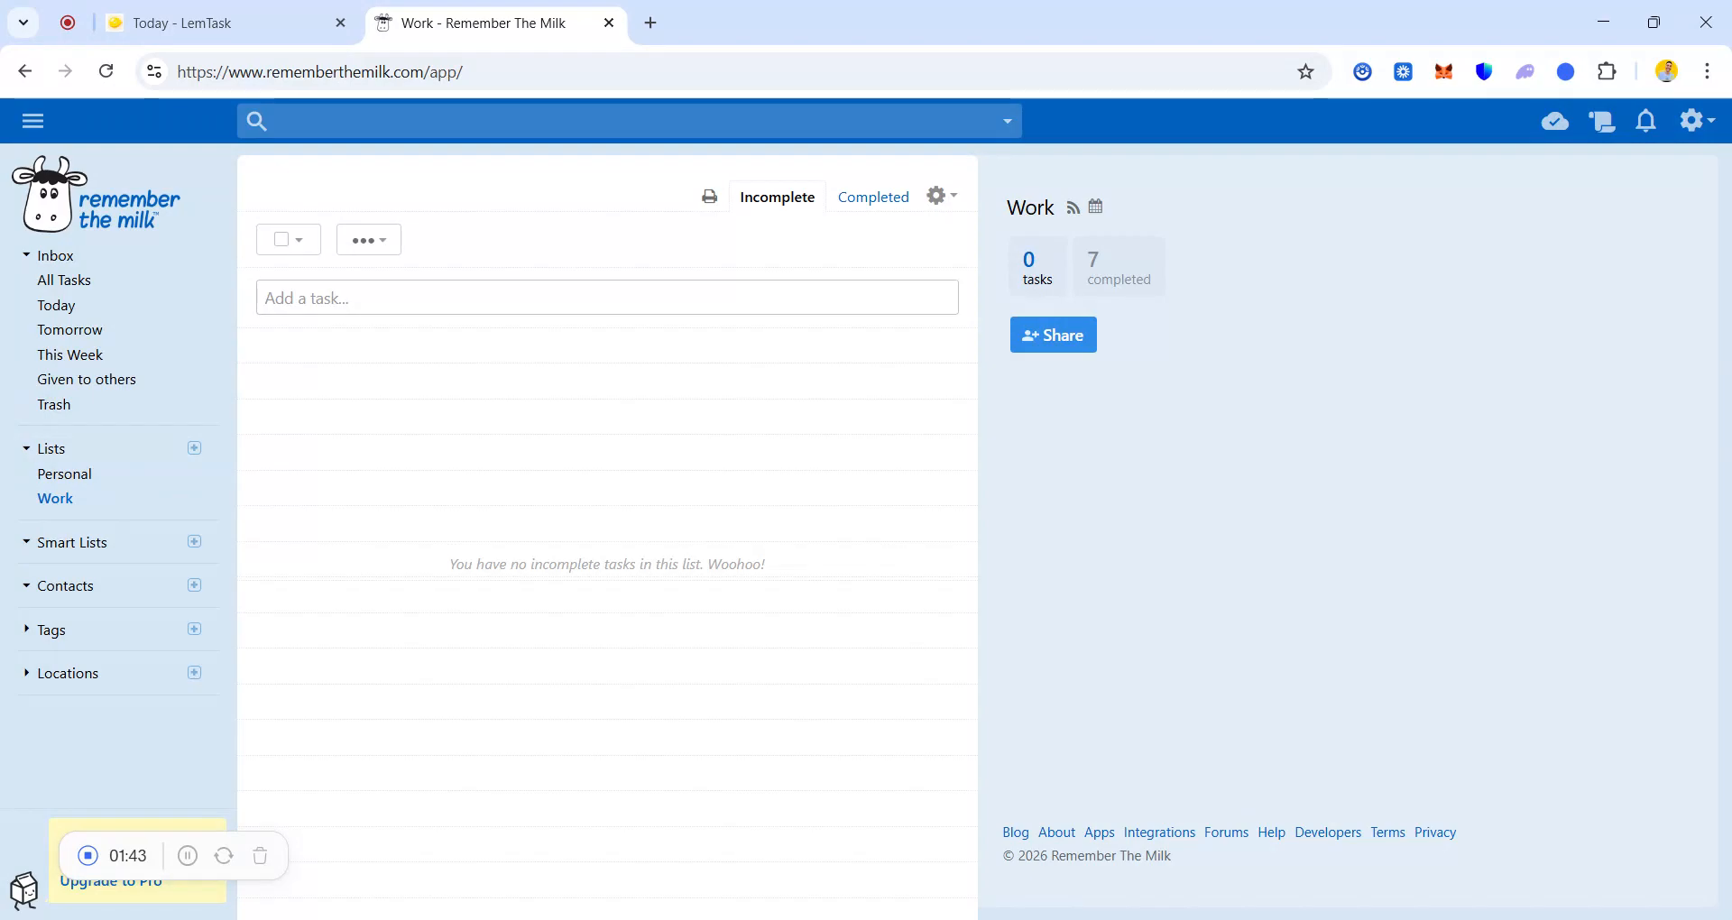
Start a new task named "work on my videos" in the Work list, with start and due dates set to Today.
left_click(575, 290)
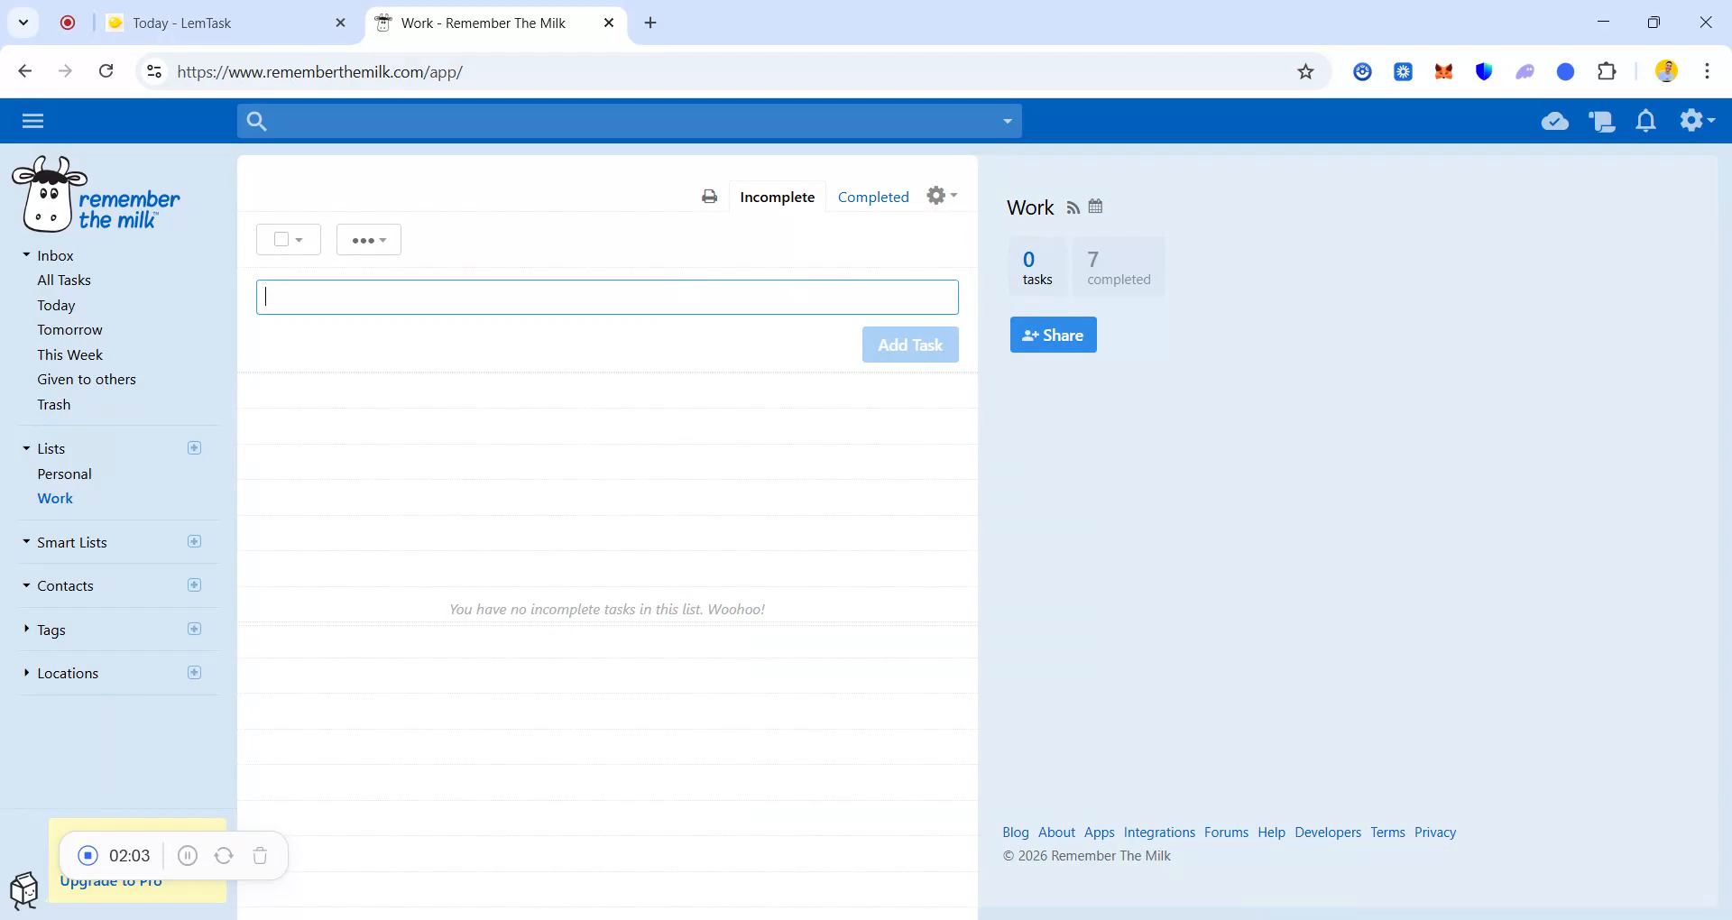
type("work")
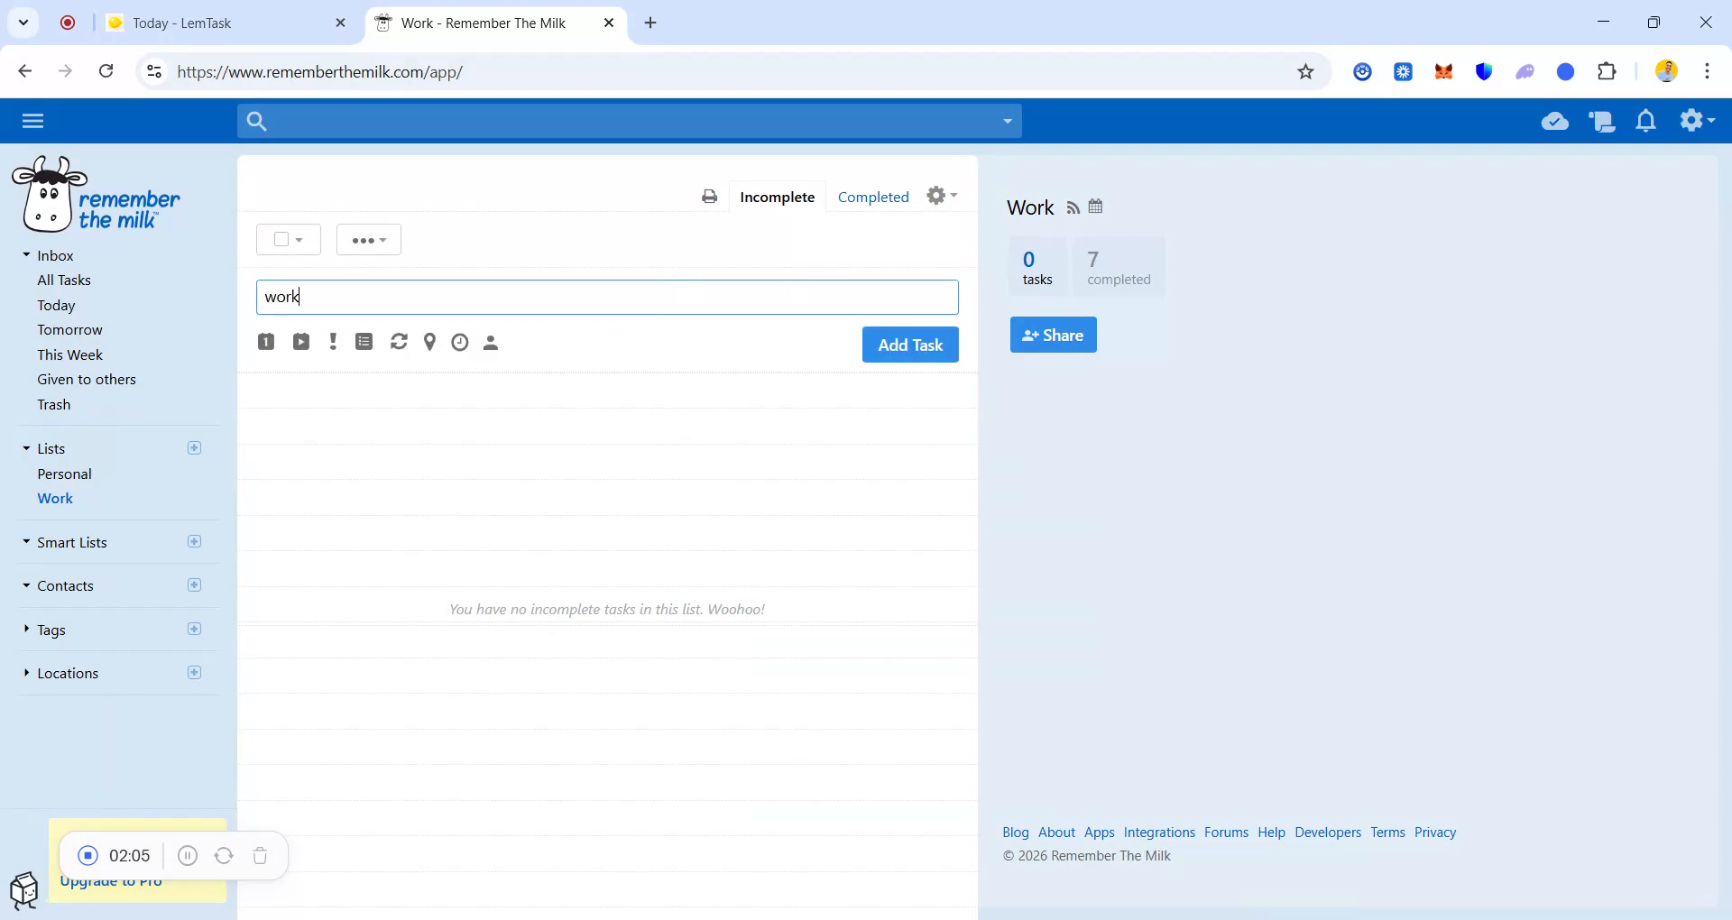
type(" on my videos")
left_click(303, 347)
left_click(496, 324)
left_click(271, 348)
left_click(507, 330)
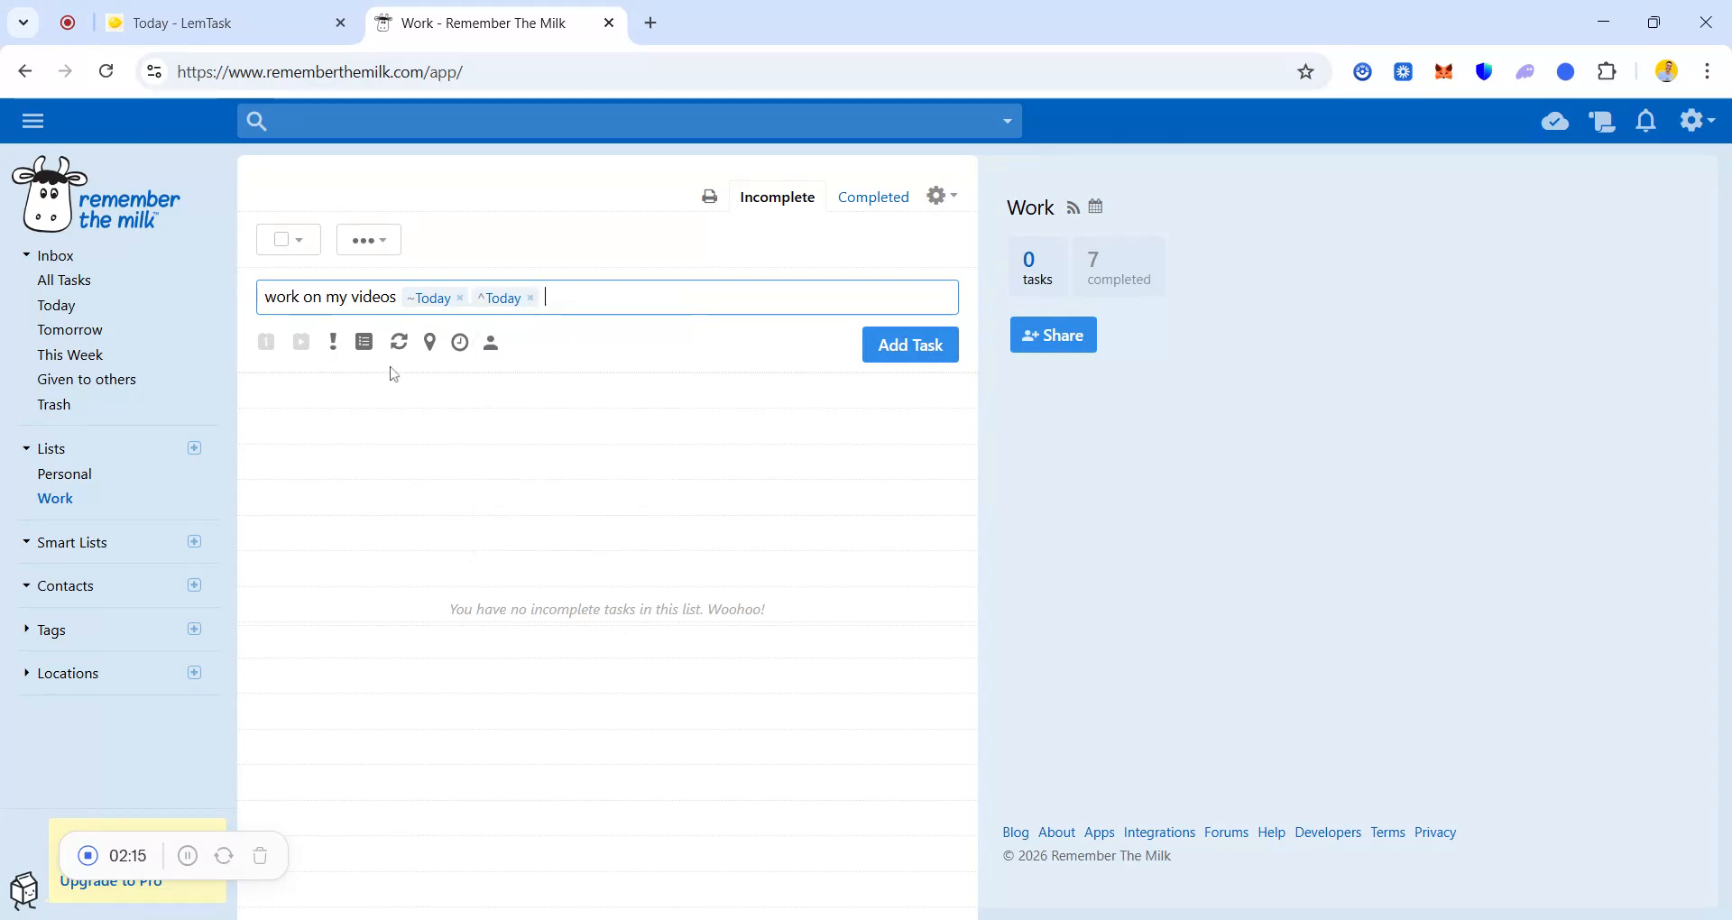
Give the videos task Priority 1, the Work list and a 45-minute time estimate, and add it.
left_click(333, 354)
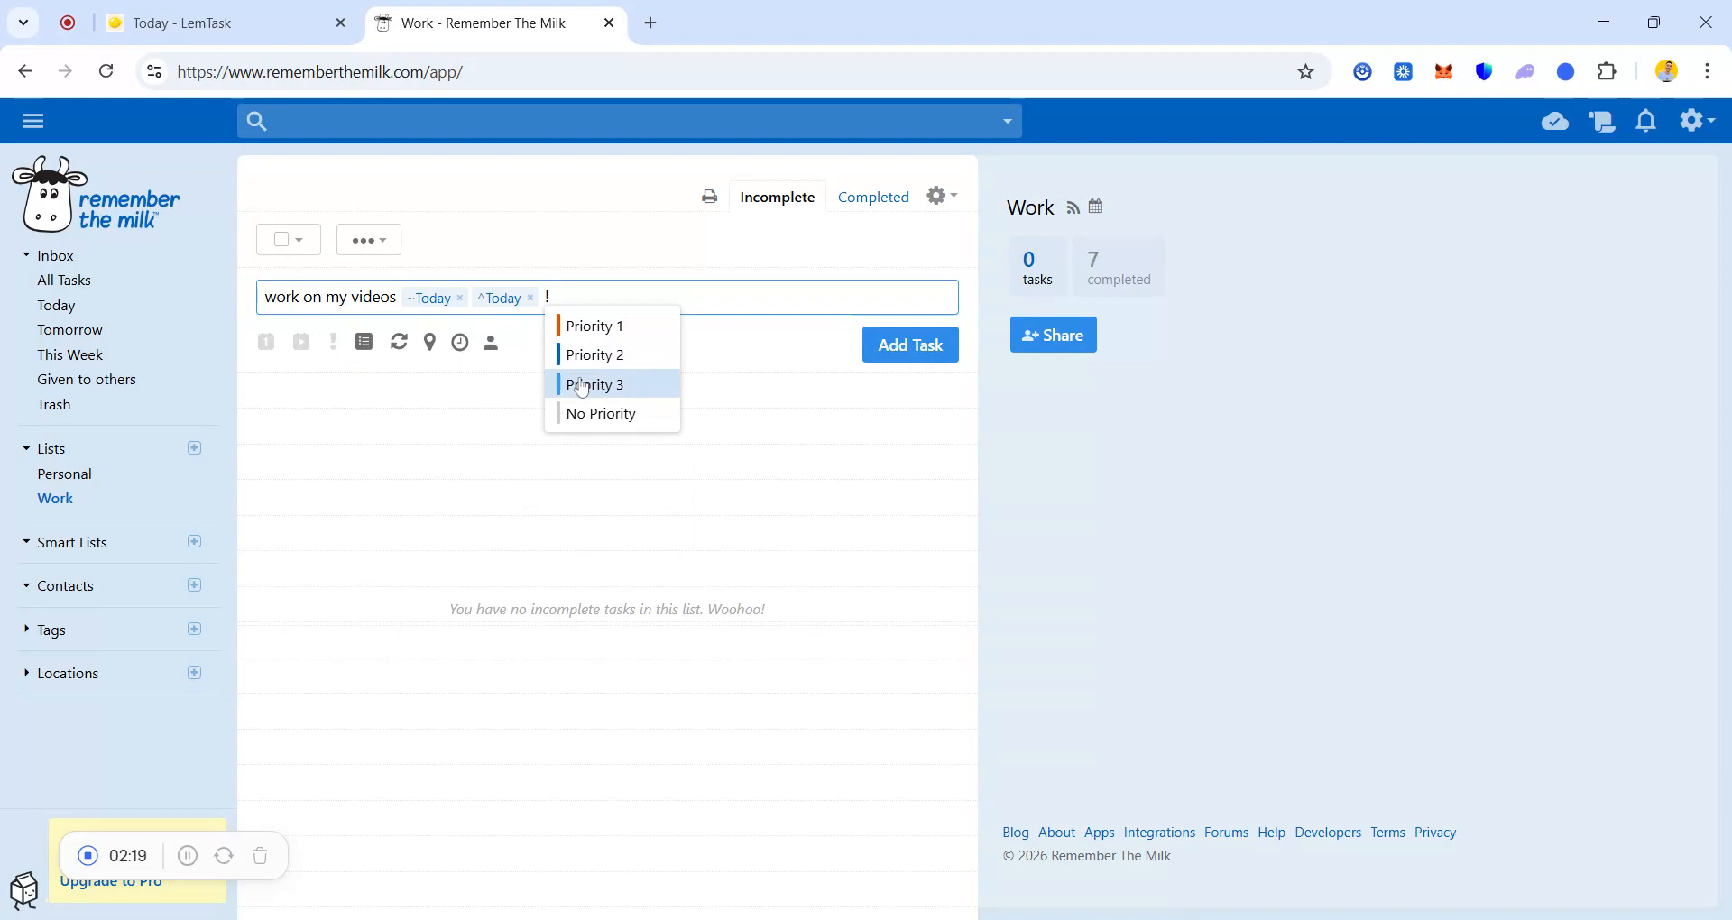
left_click(577, 326)
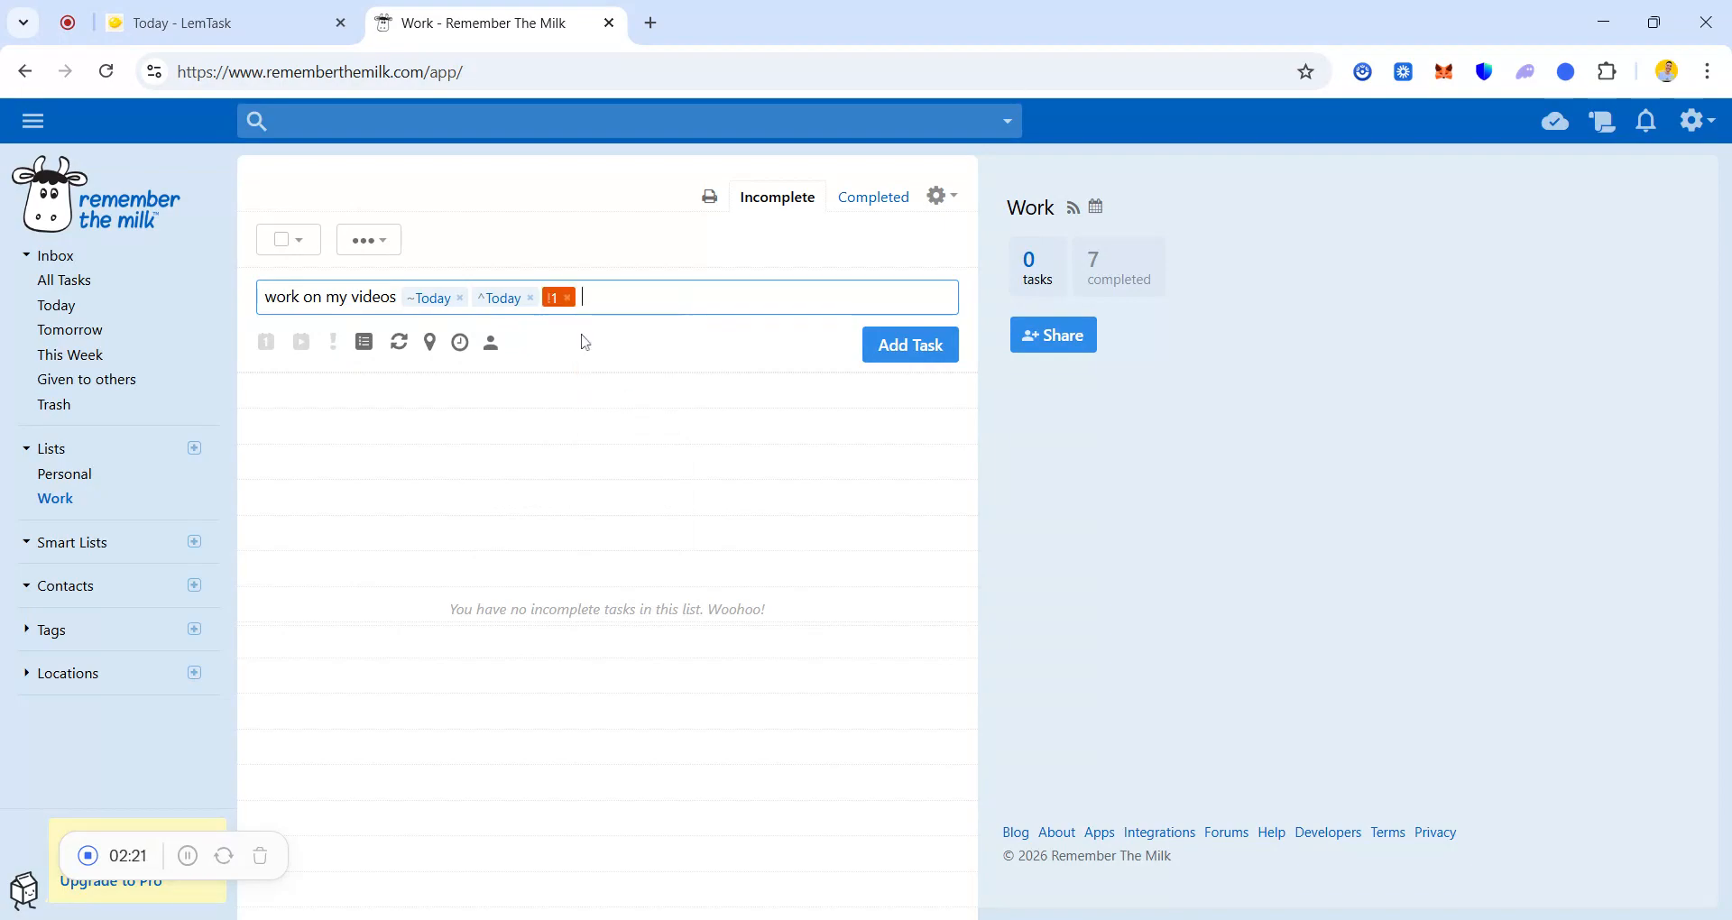
left_click(370, 350)
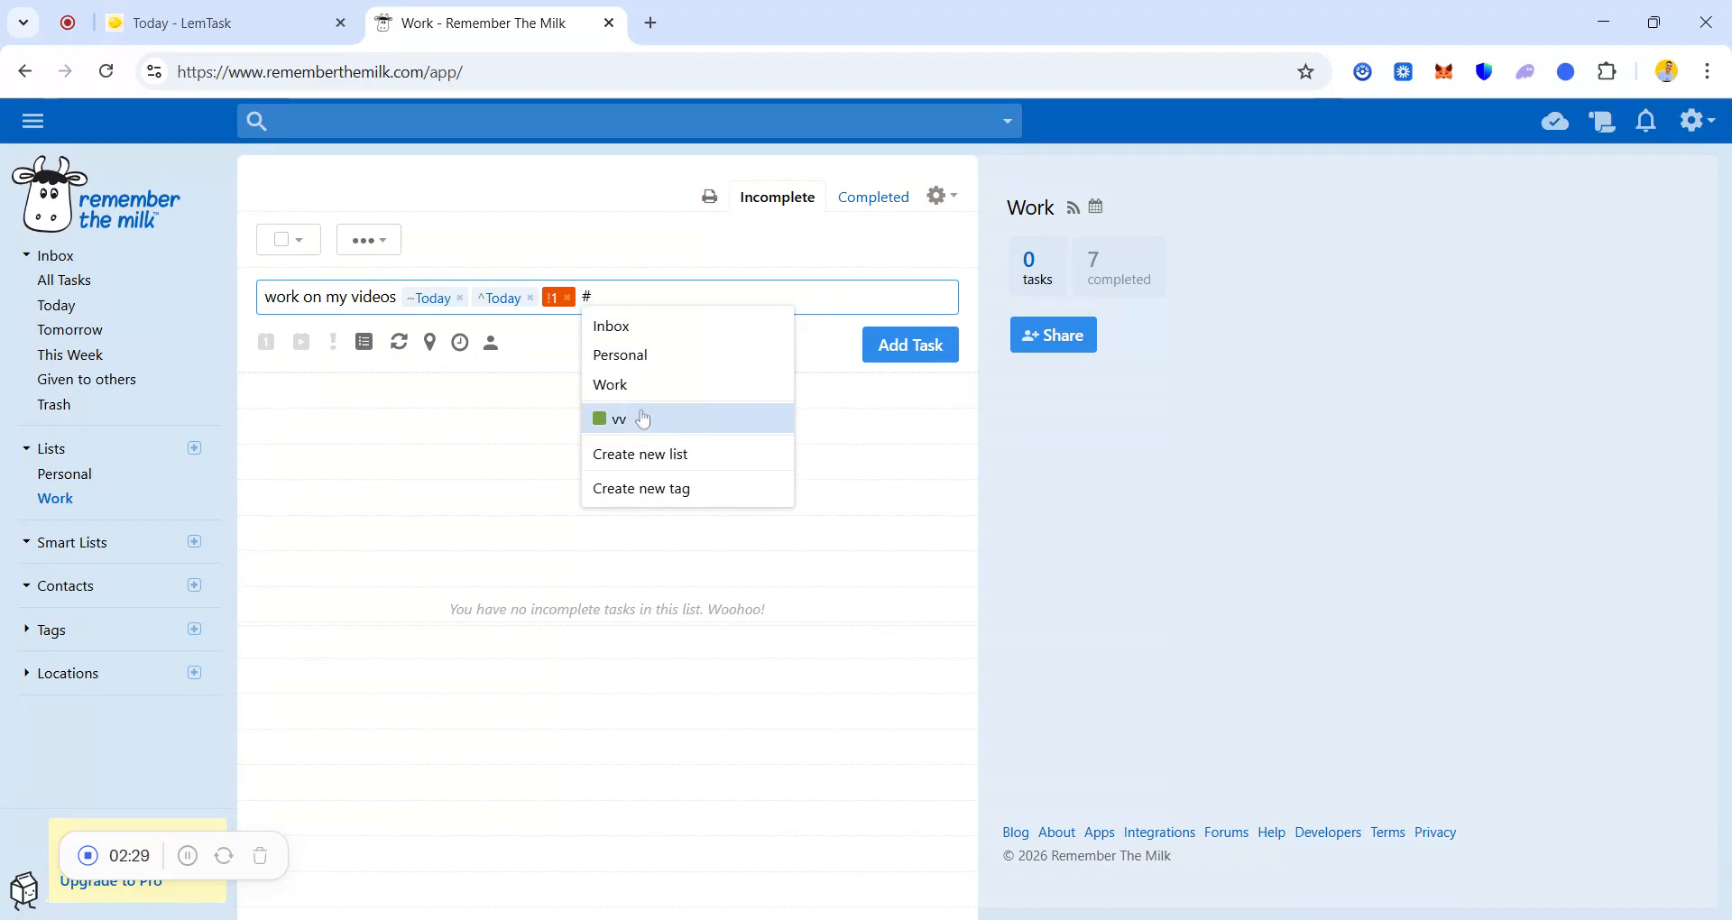
left_click(607, 388)
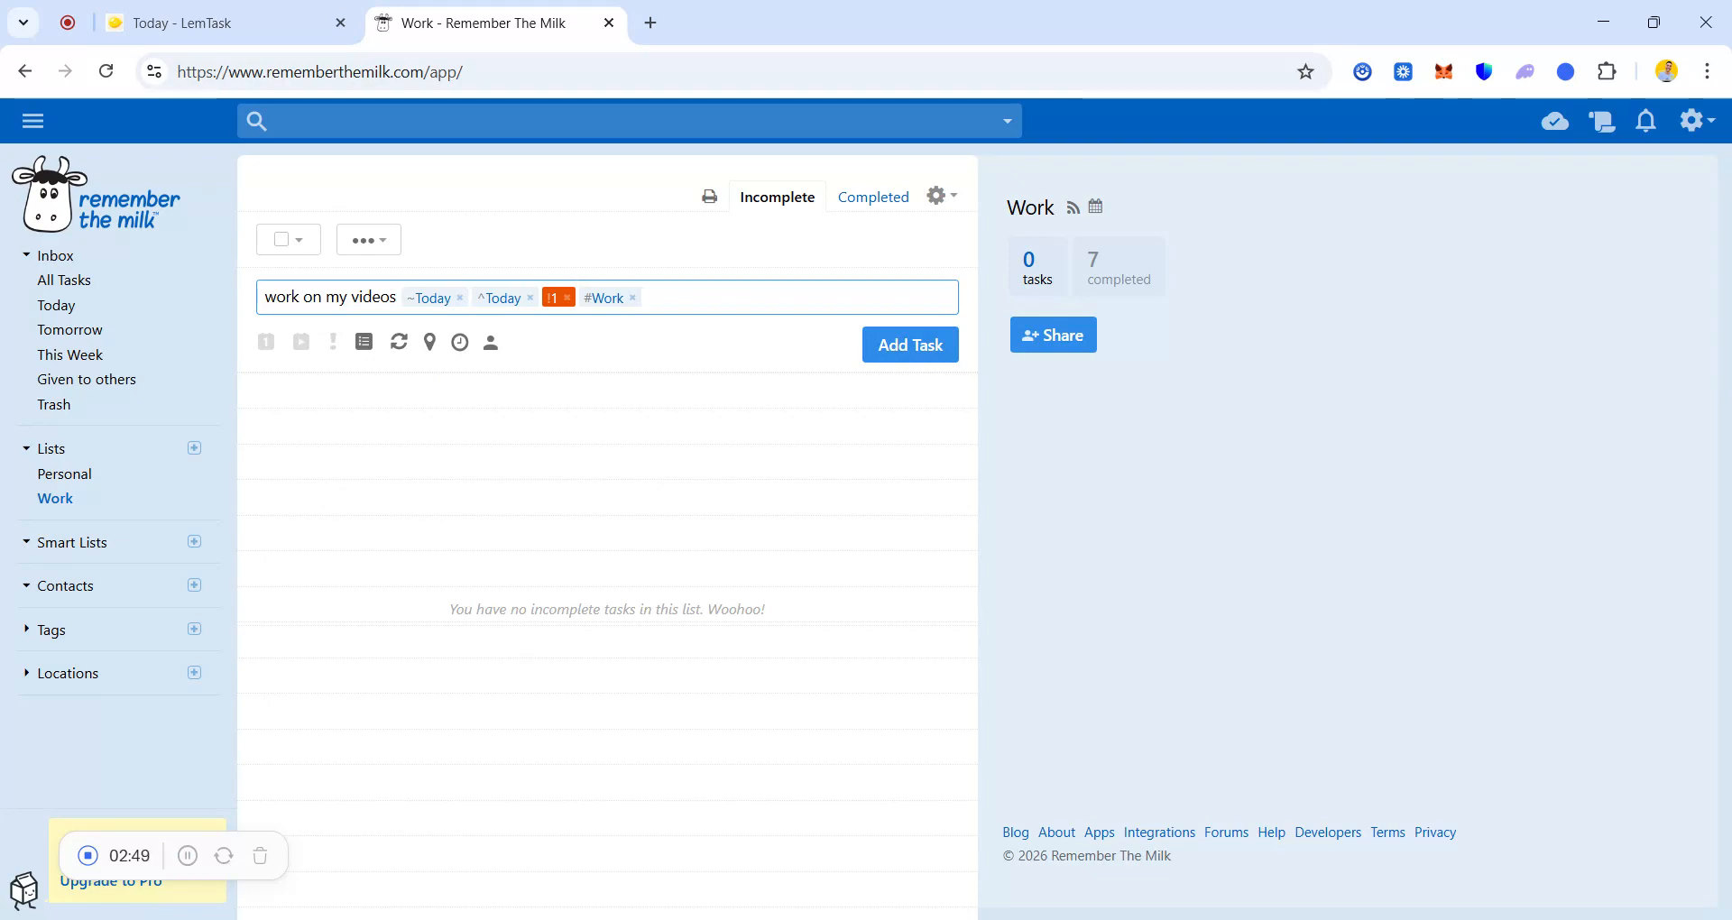
left_click(461, 358)
left_click(651, 469)
left_click(922, 359)
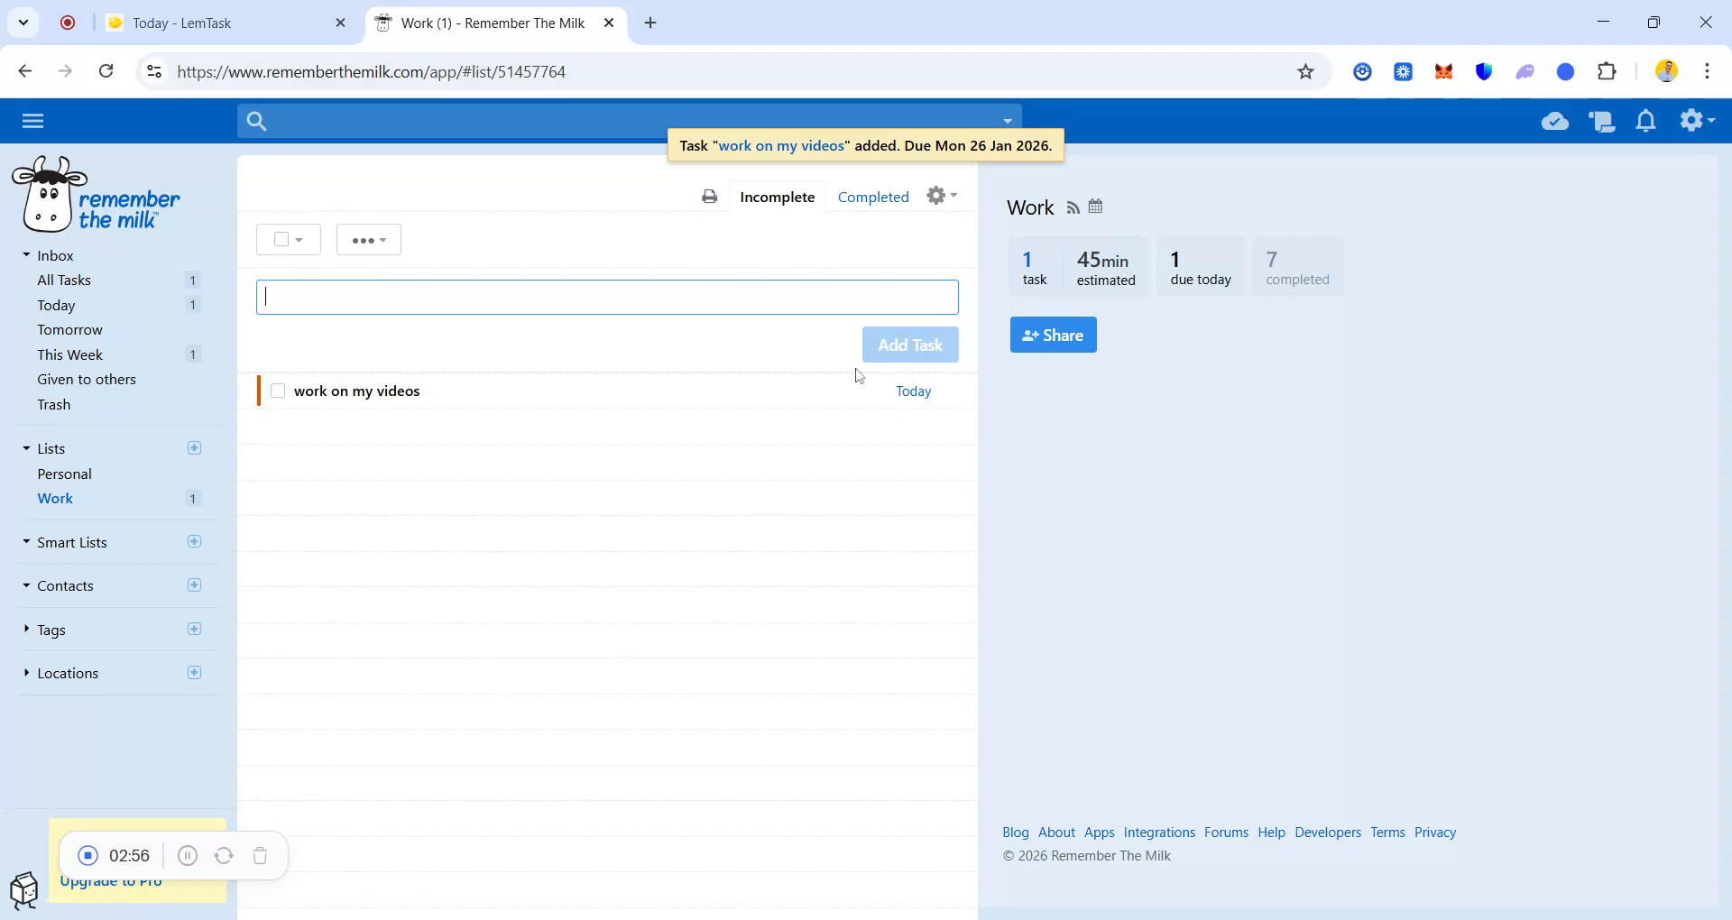
Start another task named "have a meeting with my ceo" with start and due dates set to Today.
type("have a m")
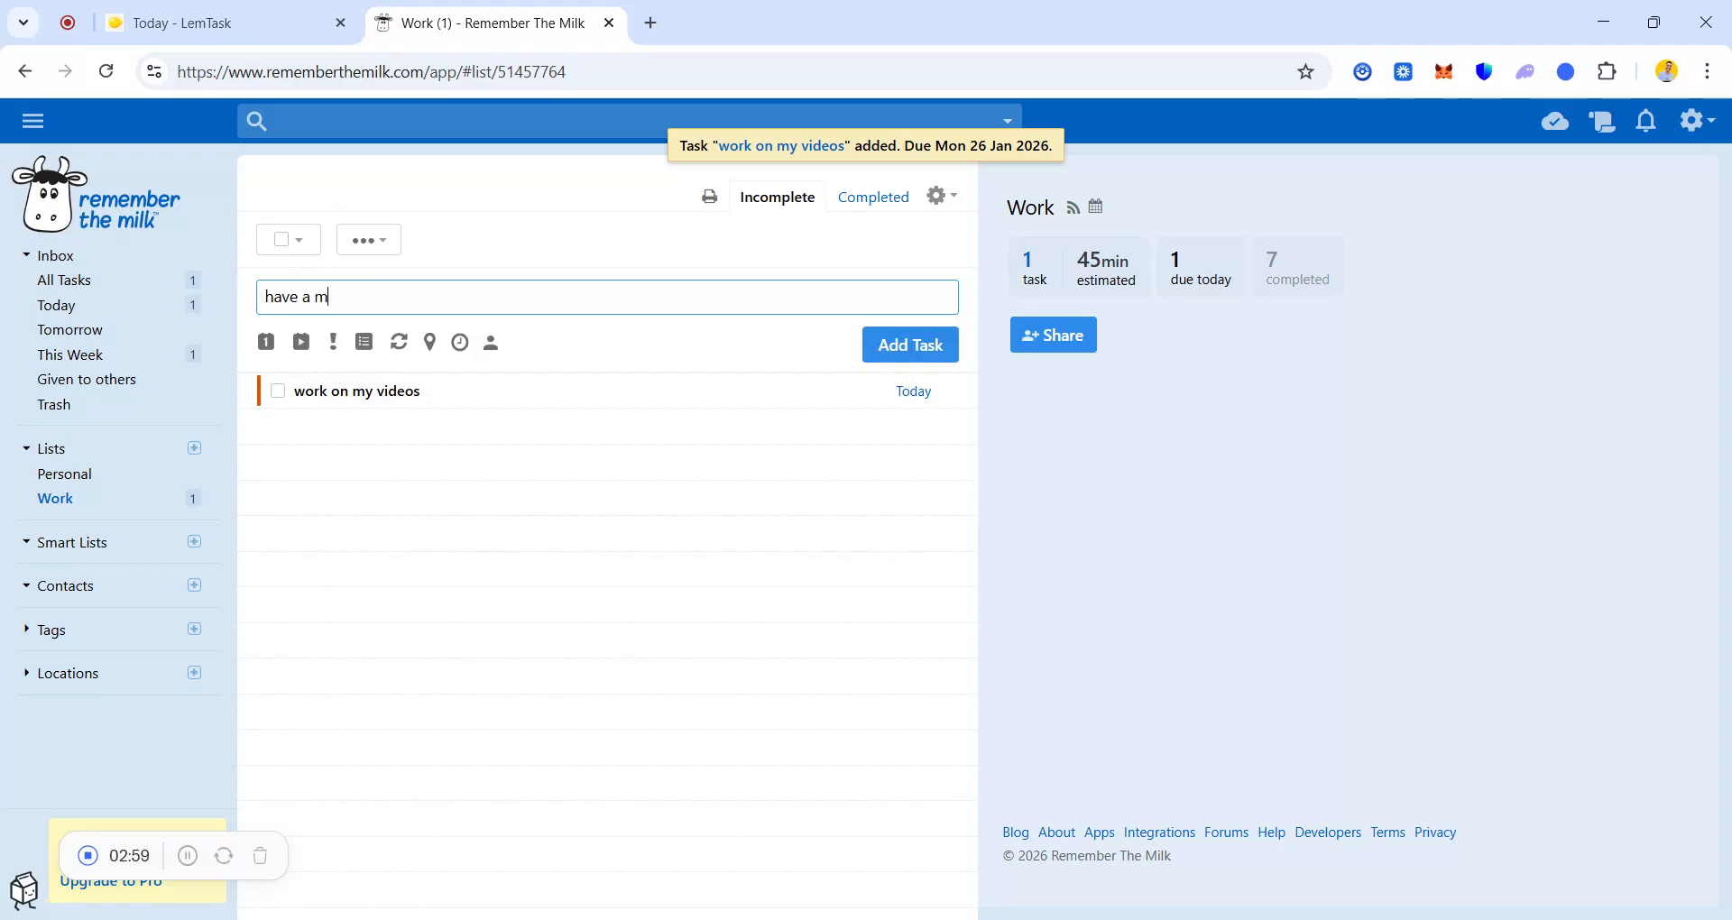
type("eeting with")
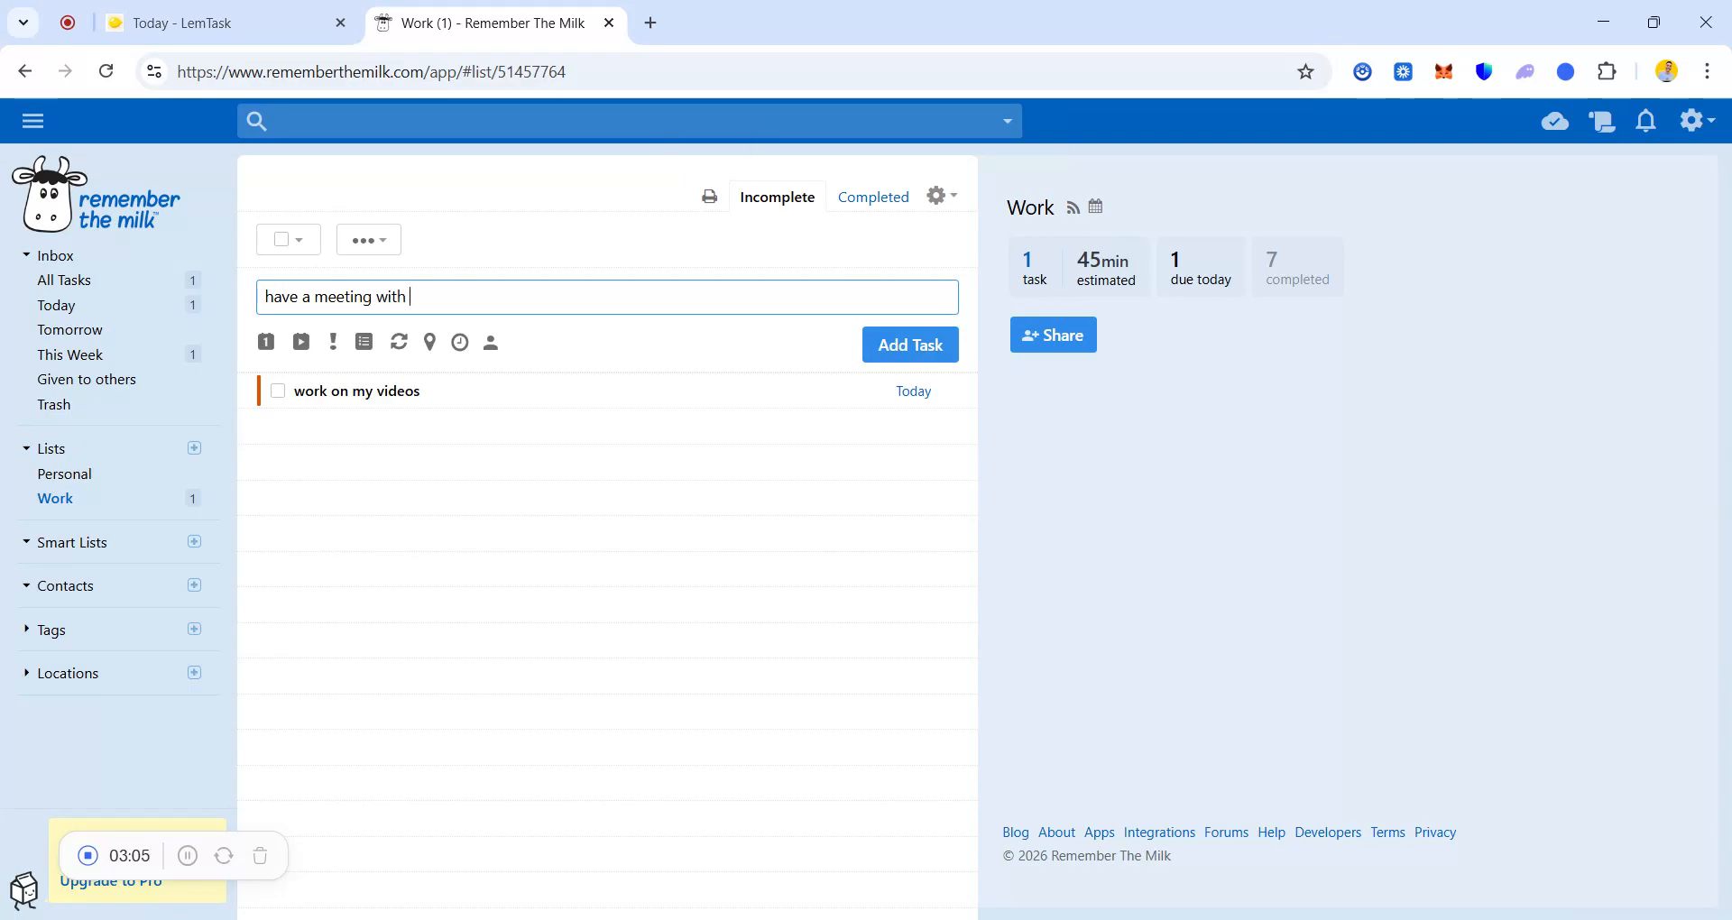
type(" my ceo")
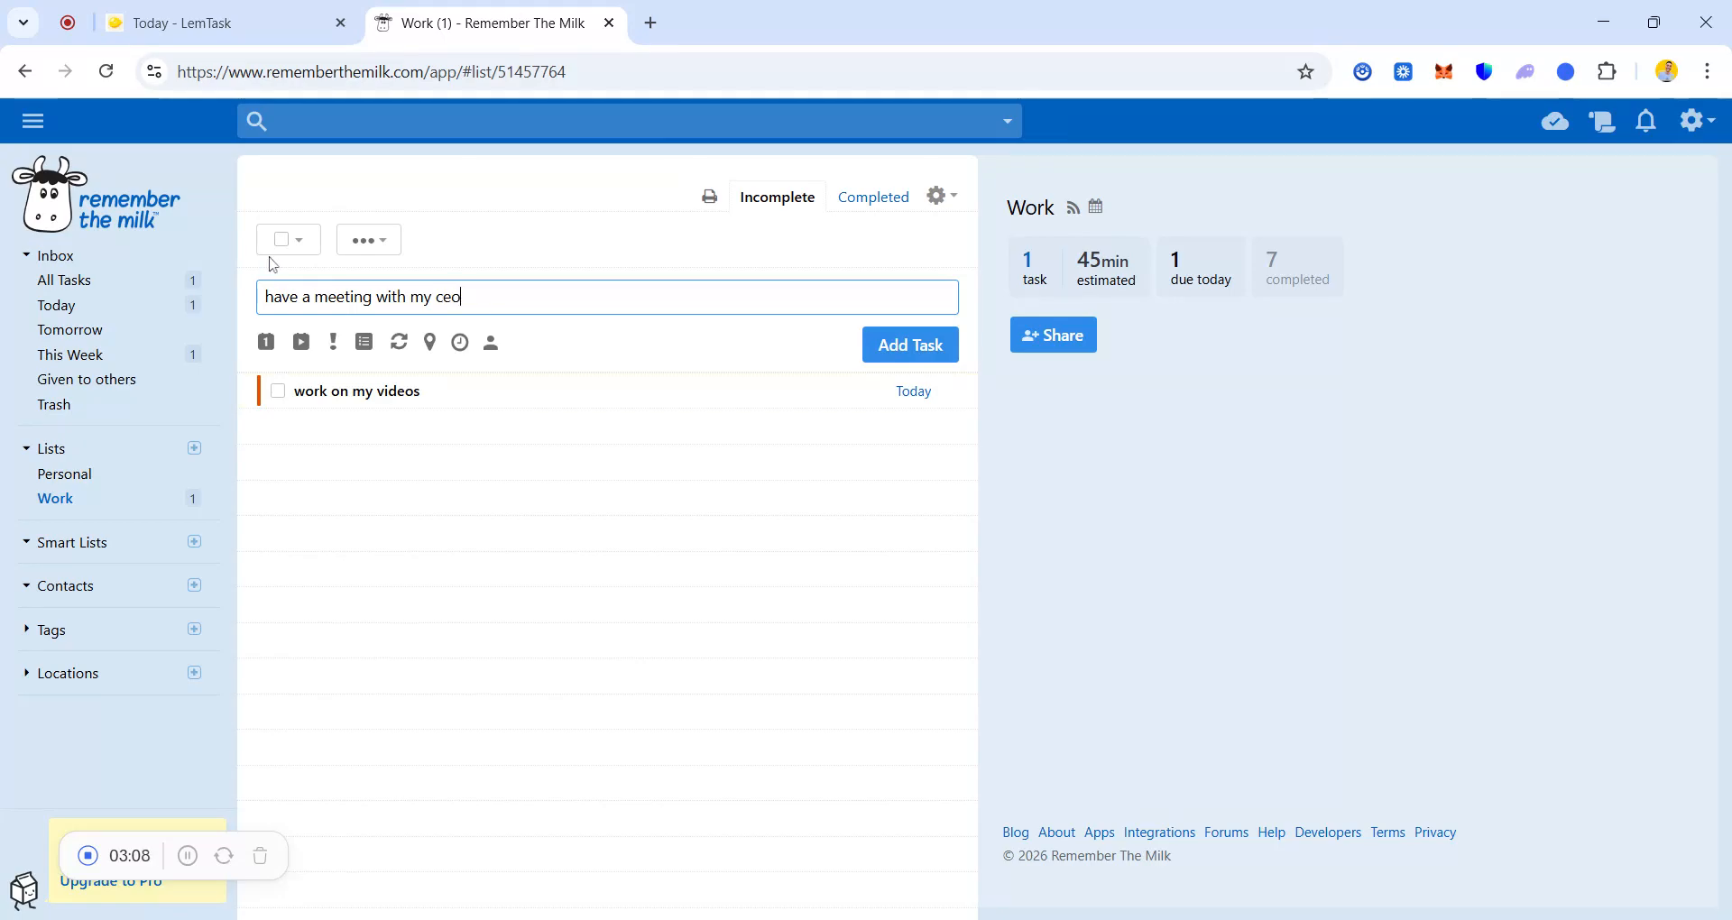
type(" ~")
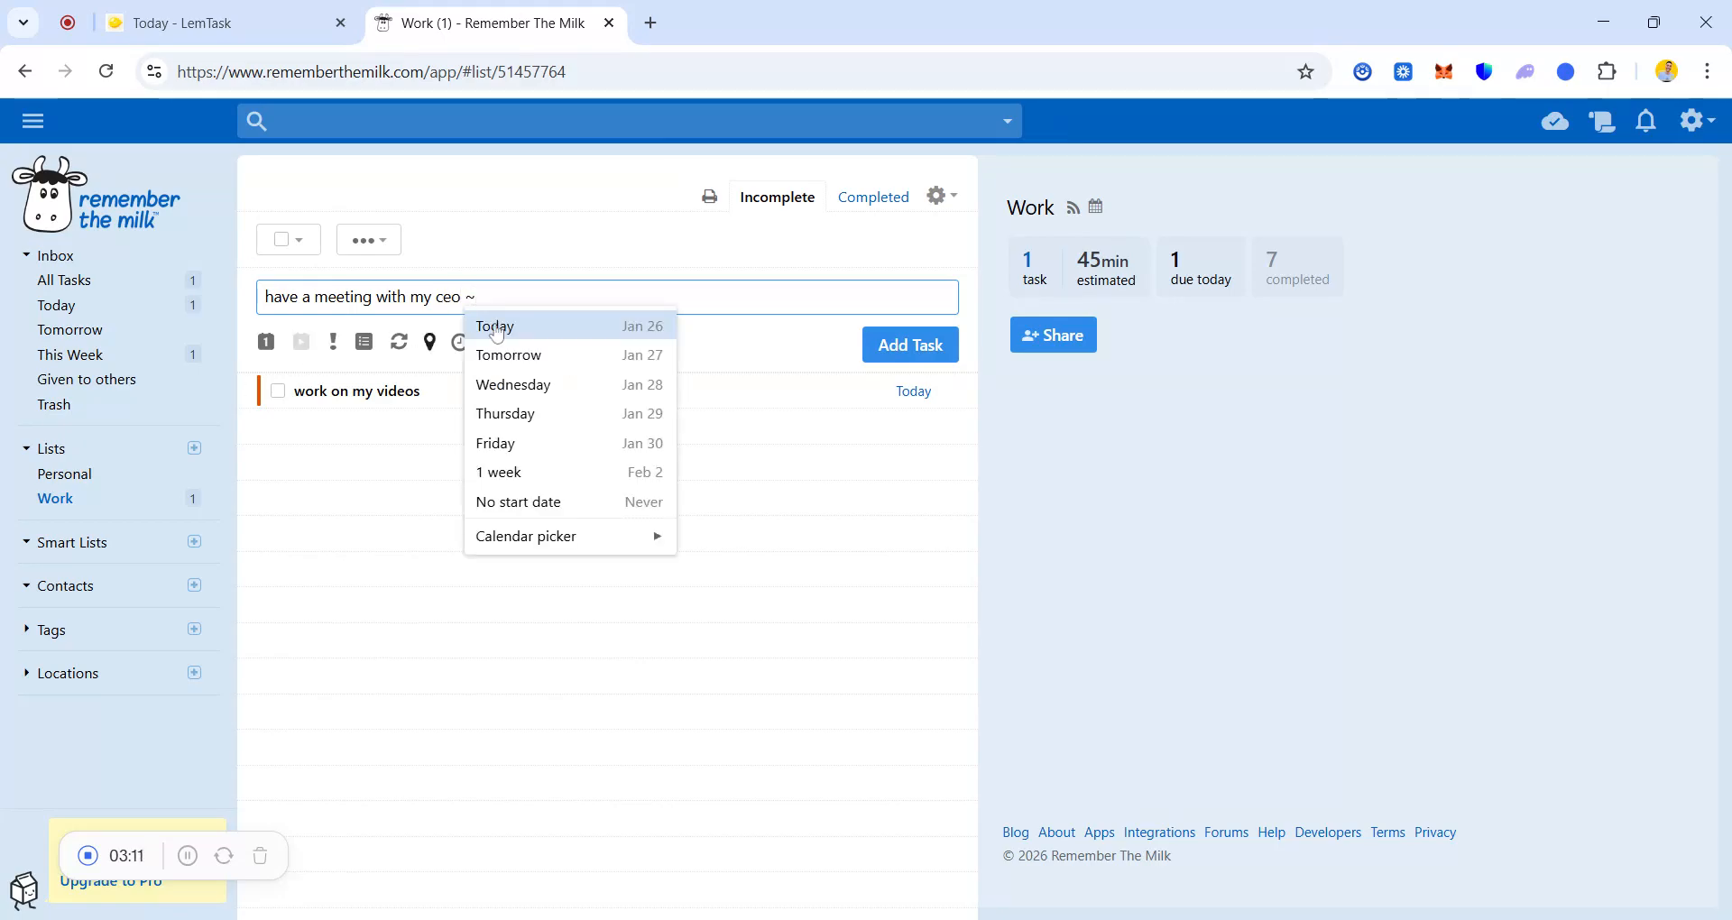
key("Return")
type("^")
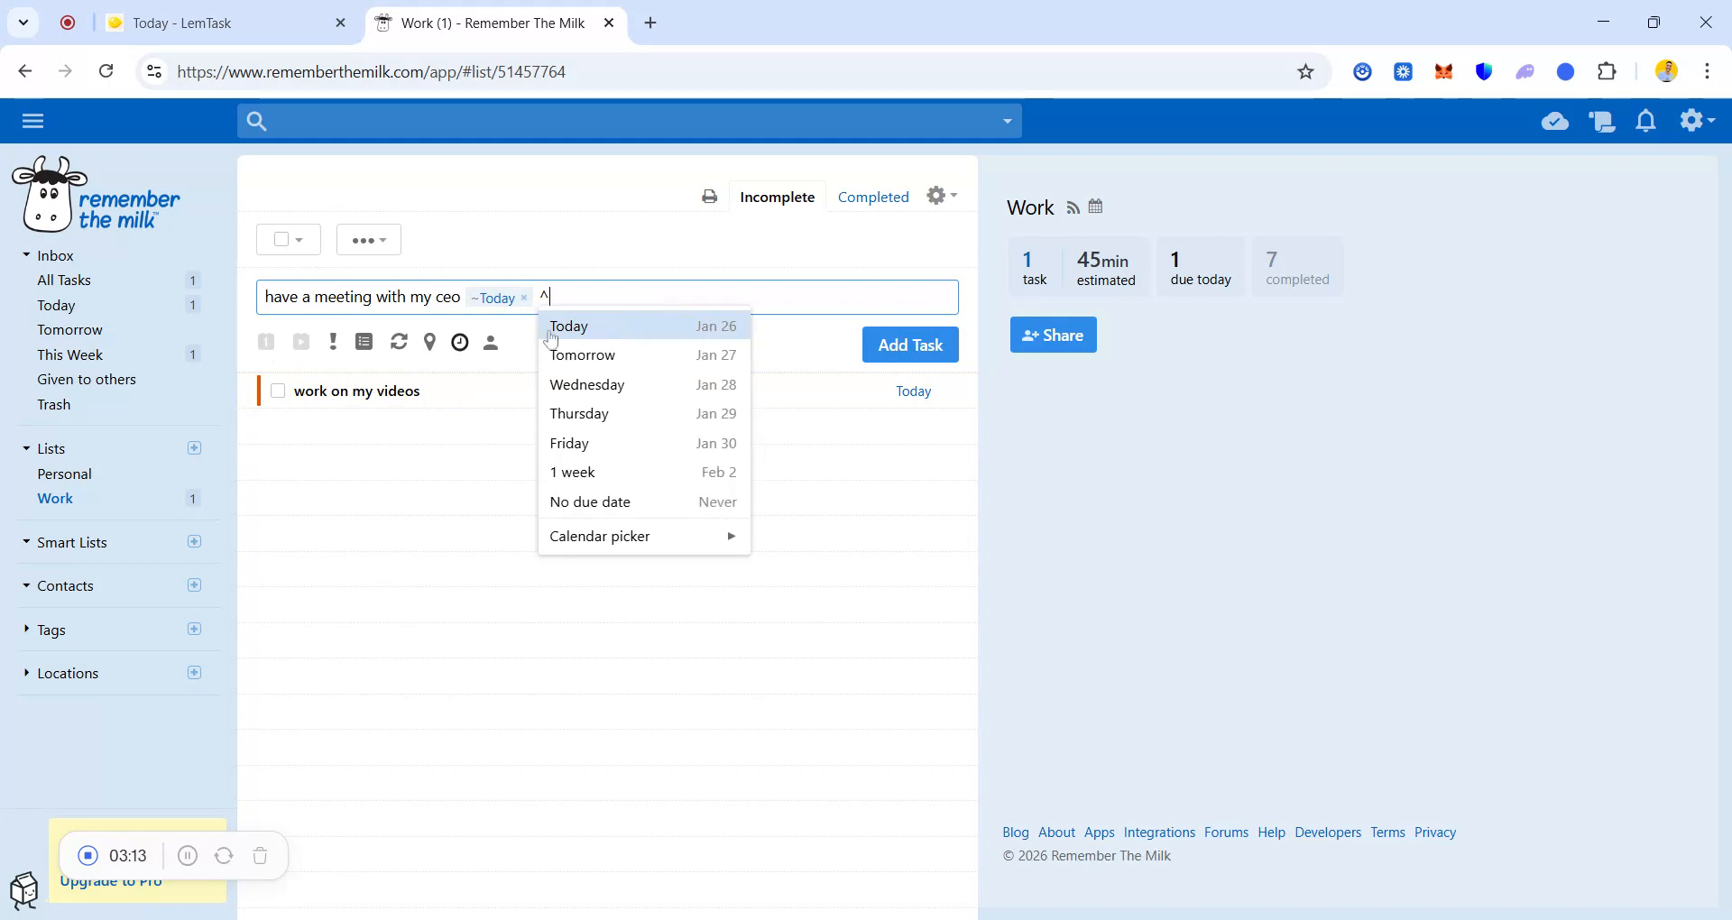
left_click(617, 326)
Give the meeting task Priority 1, the Work list and a 1-hour time estimate, and add it.
left_click(336, 346)
double_click(339, 346)
left_click(623, 297)
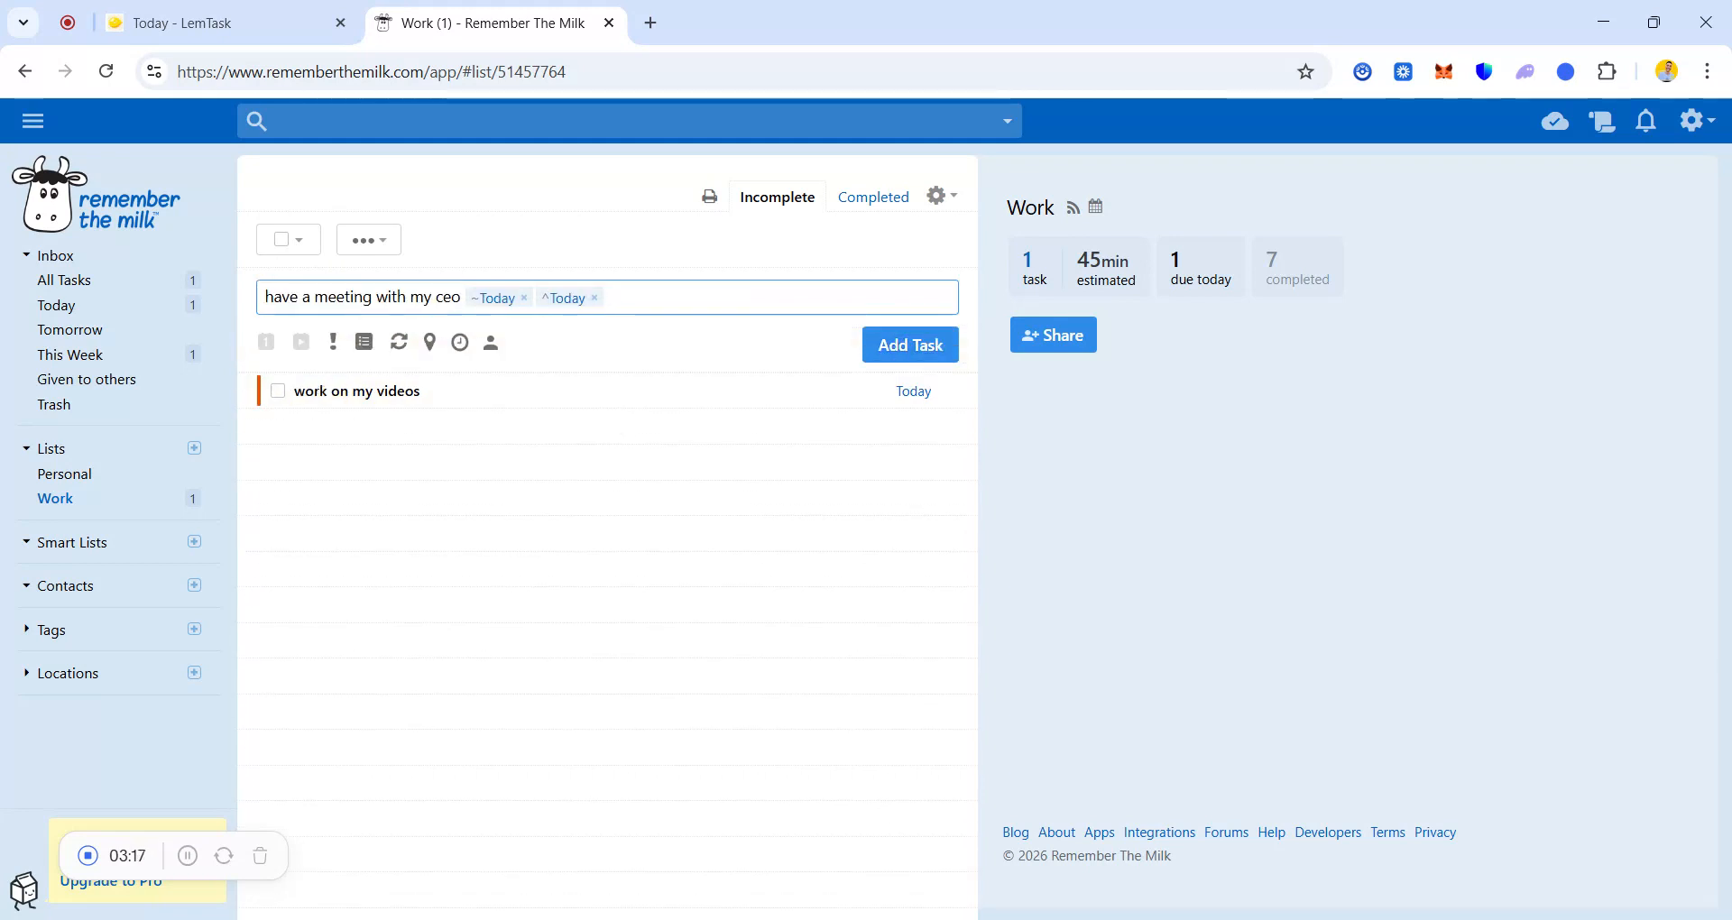
left_click(333, 344)
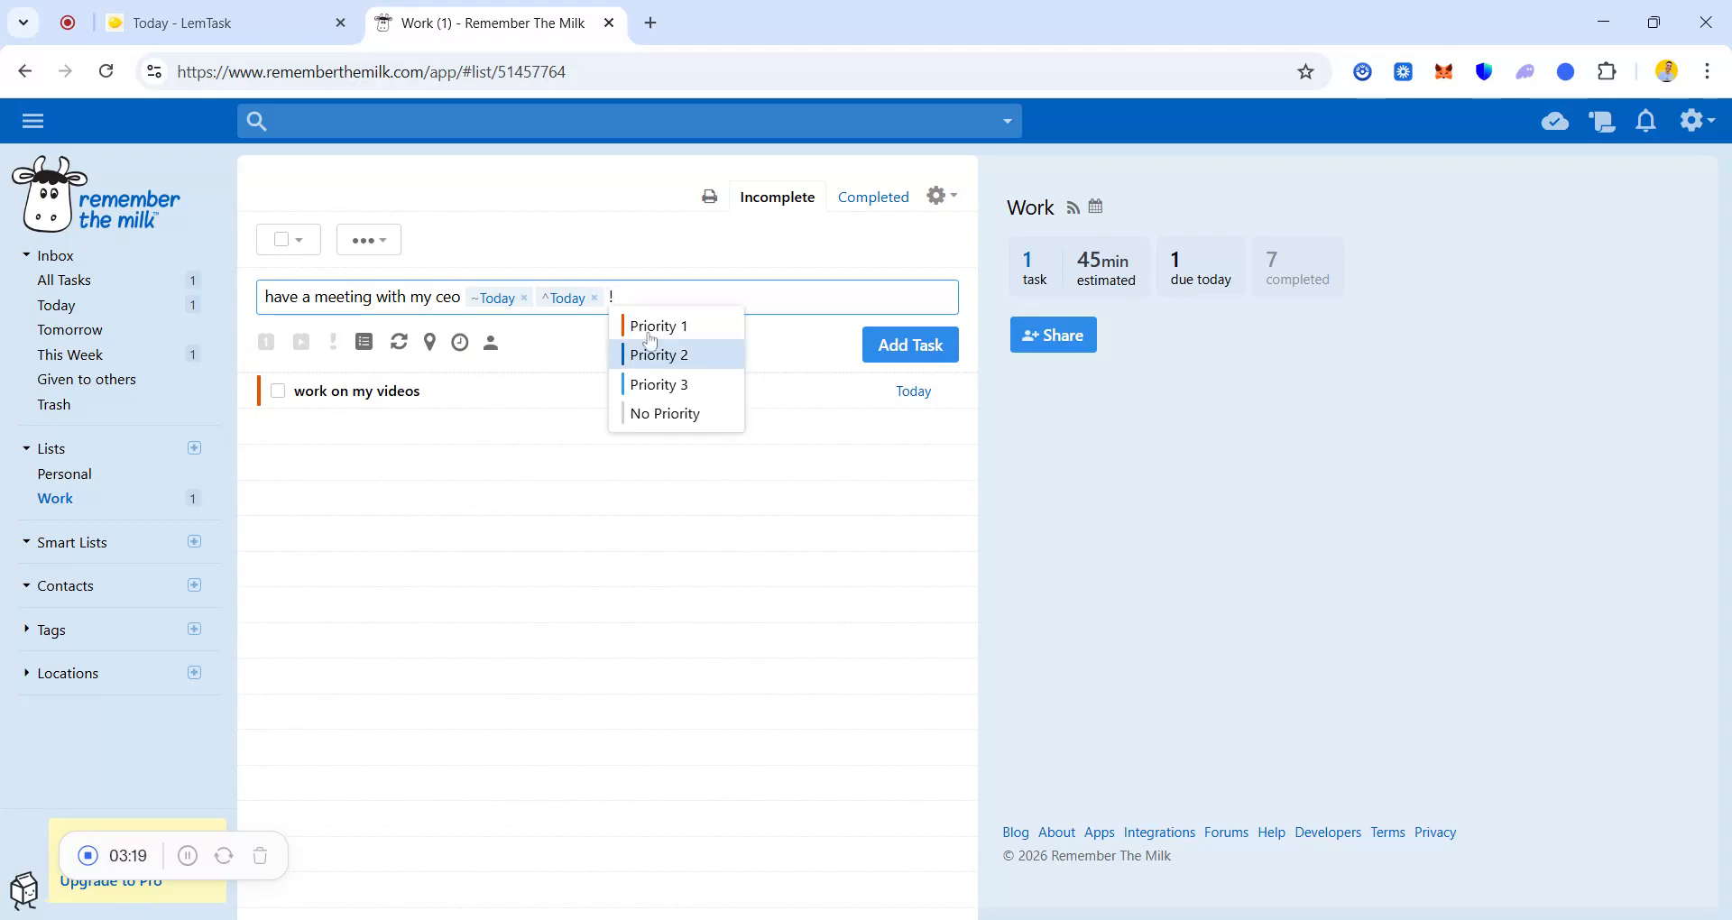
left_click(649, 326)
left_click(366, 353)
left_click(684, 386)
left_click(457, 343)
left_click(788, 503)
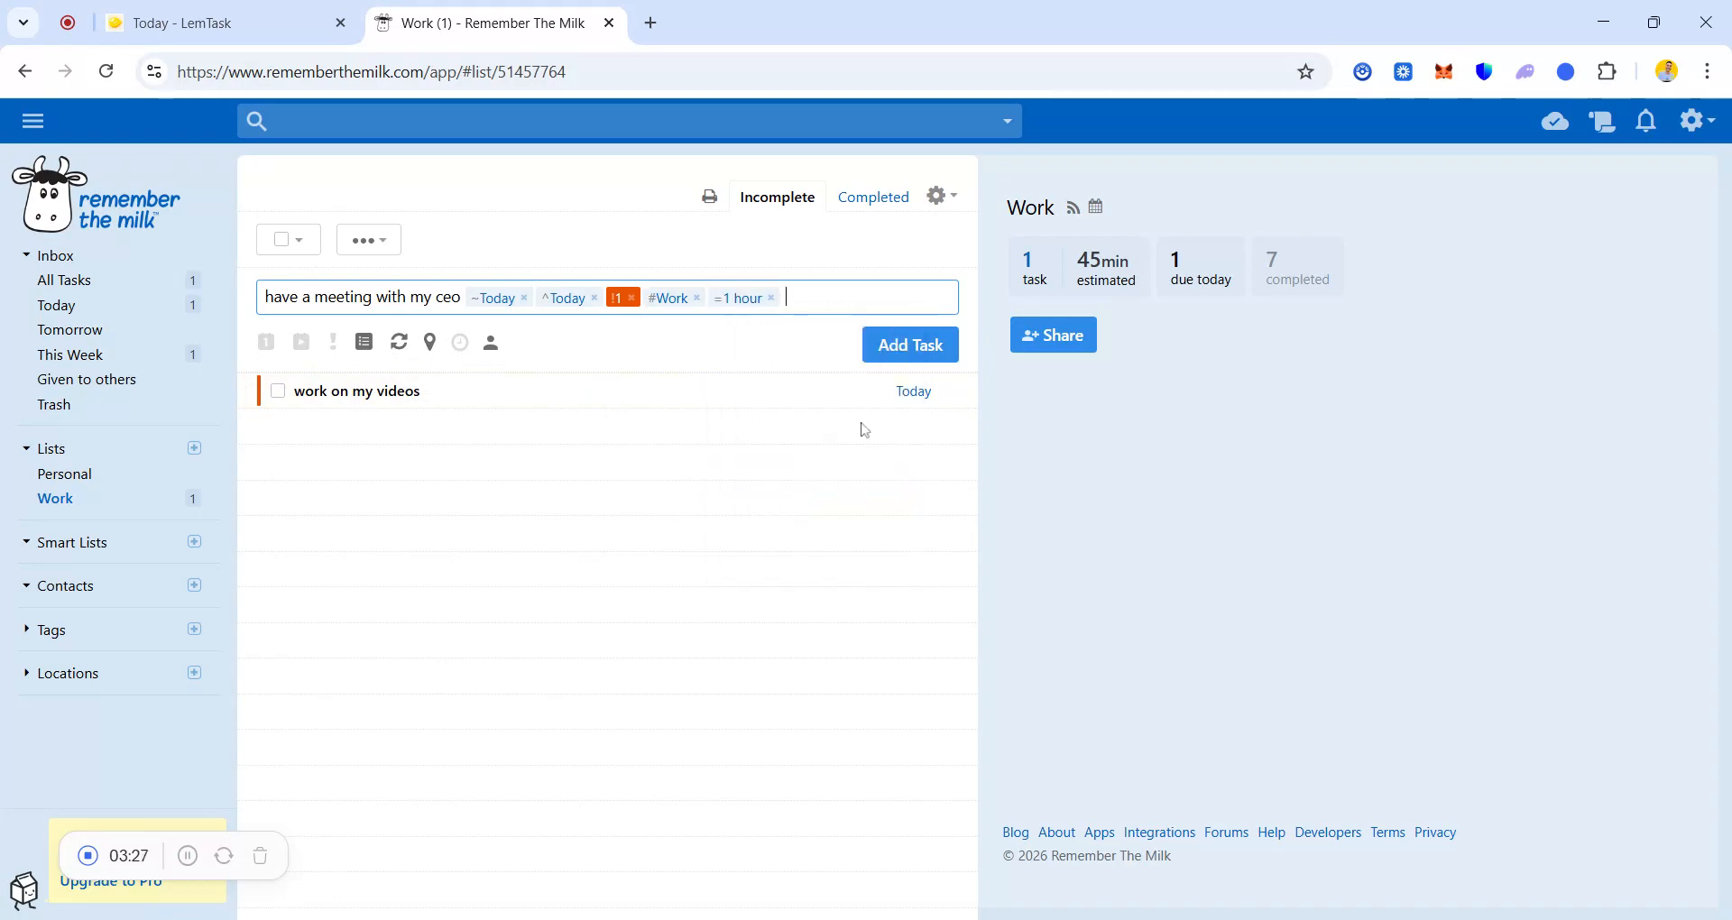
left_click(900, 348)
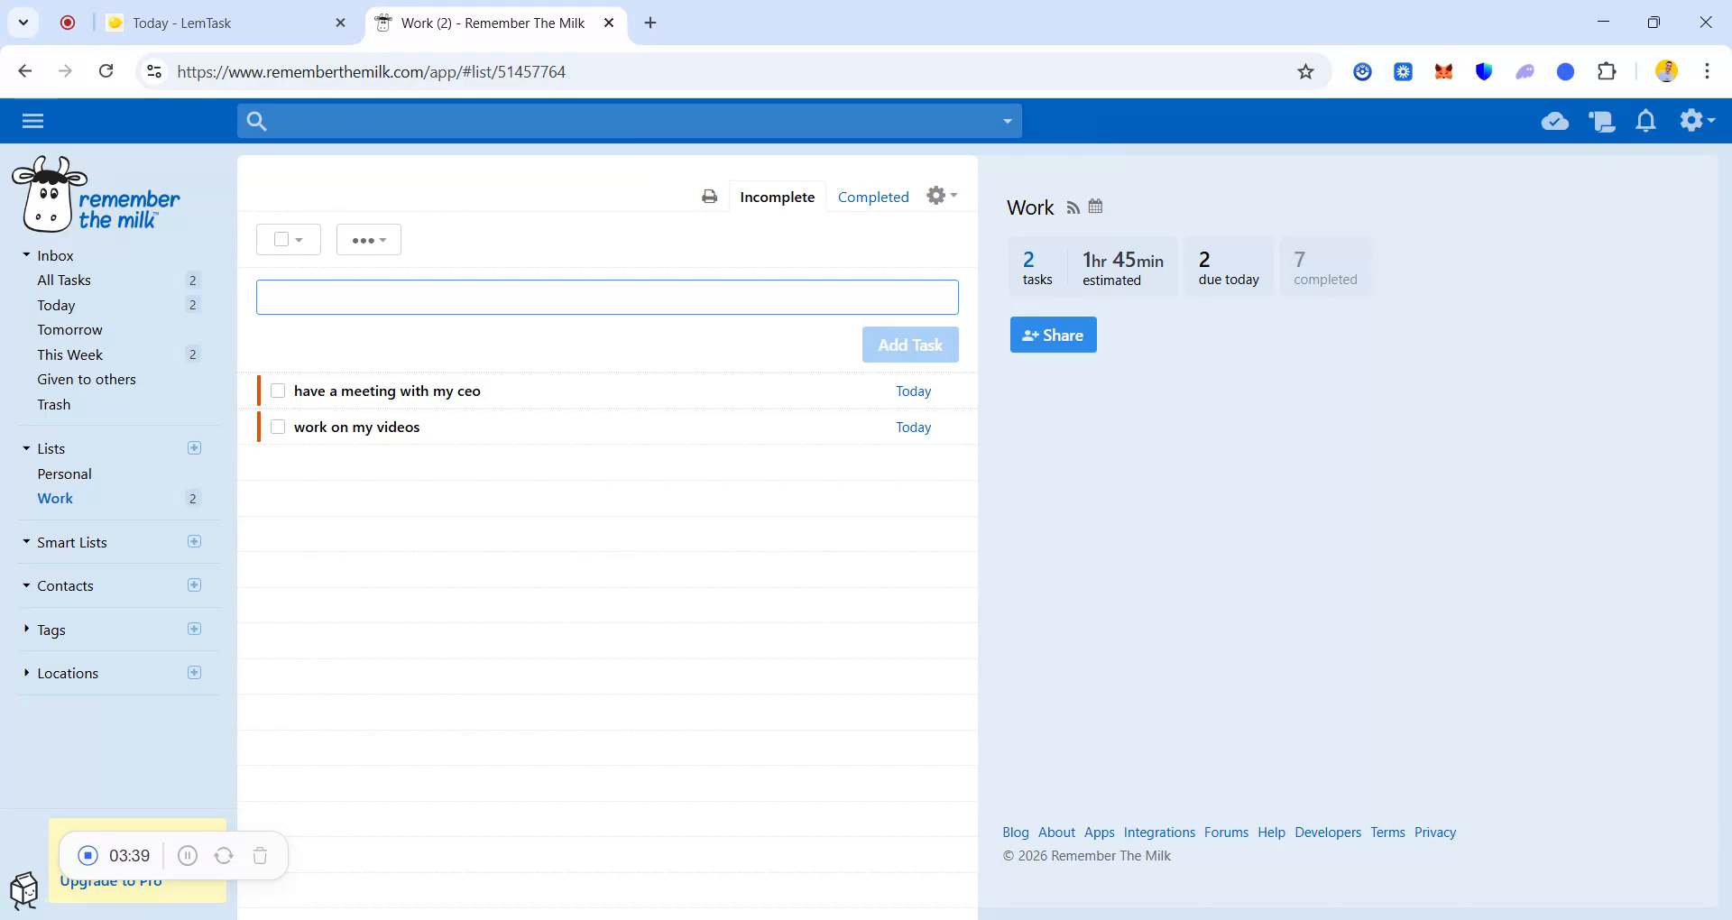
Start another task named "send invoices" with start and due dates set to Today.
type("send")
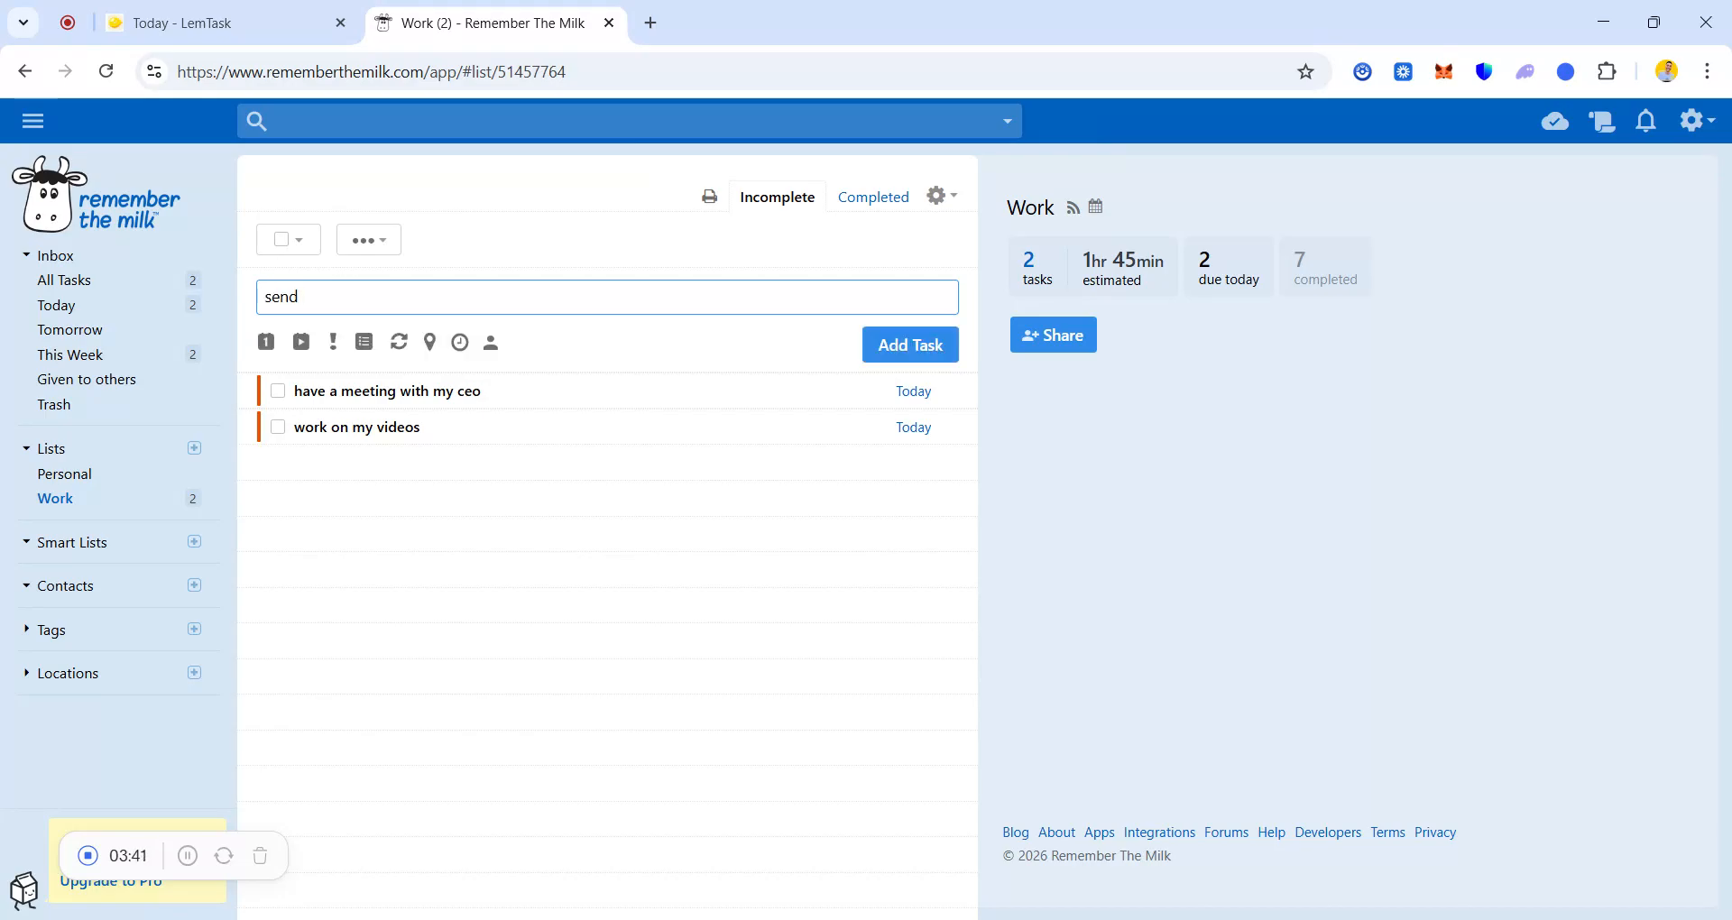
type(" invoice")
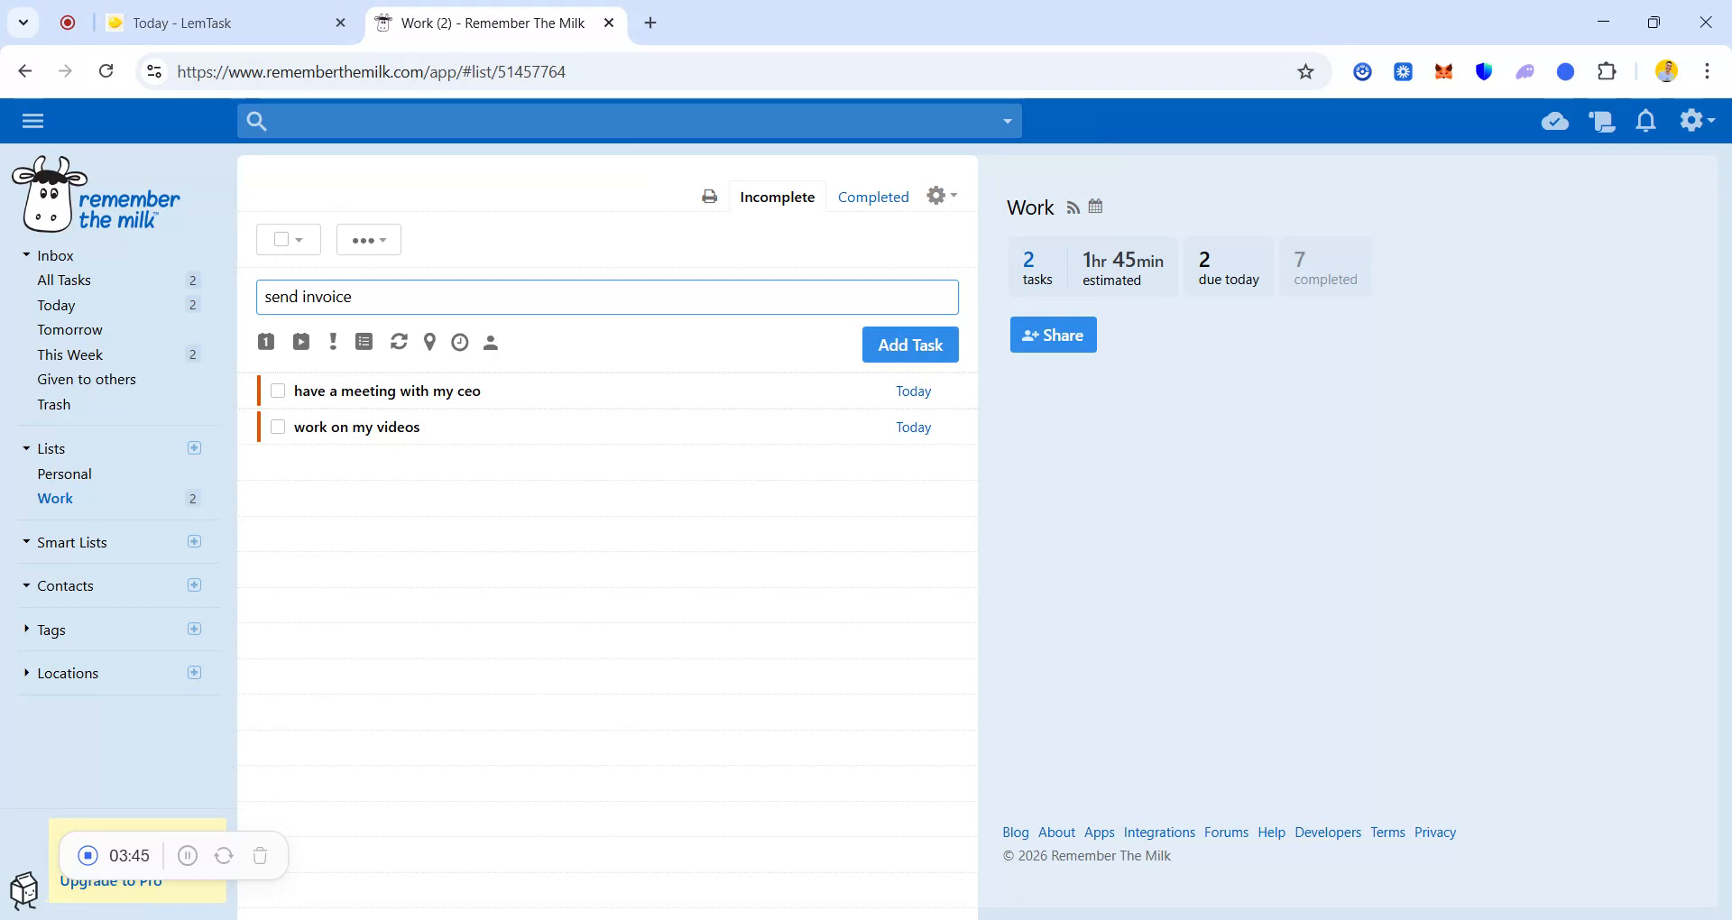
type("s ~")
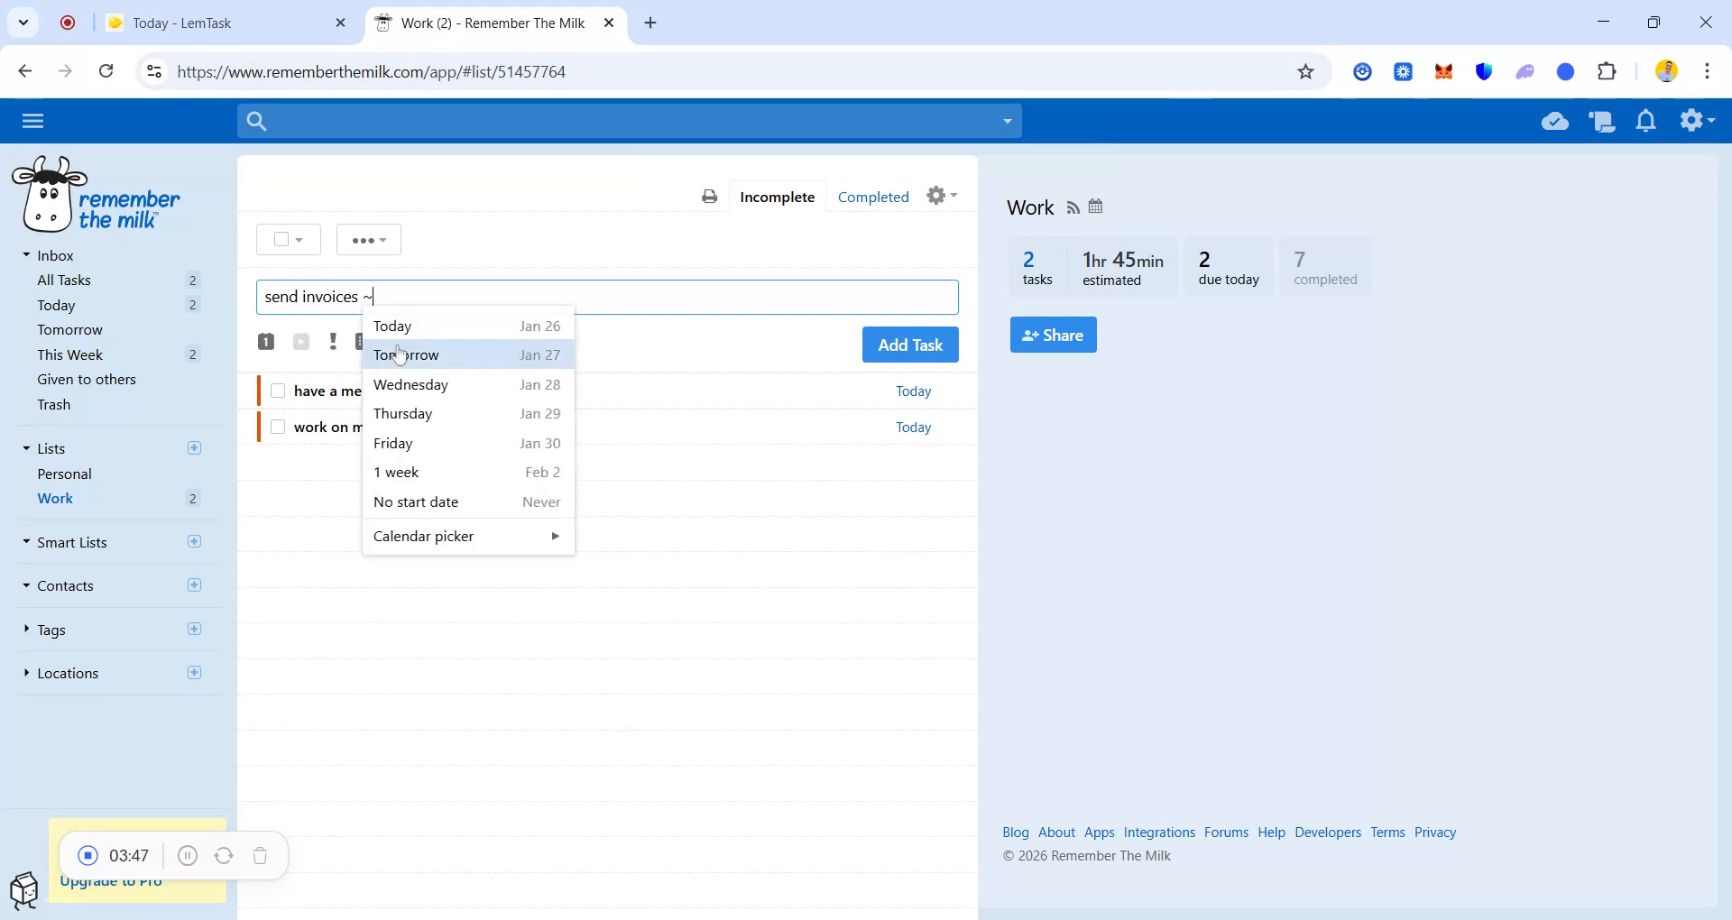
left_click(383, 337)
type("^")
key("Return")
Give the invoices task Priority 2, the Work list and a 45-minute time estimate, and add it.
left_click(333, 342)
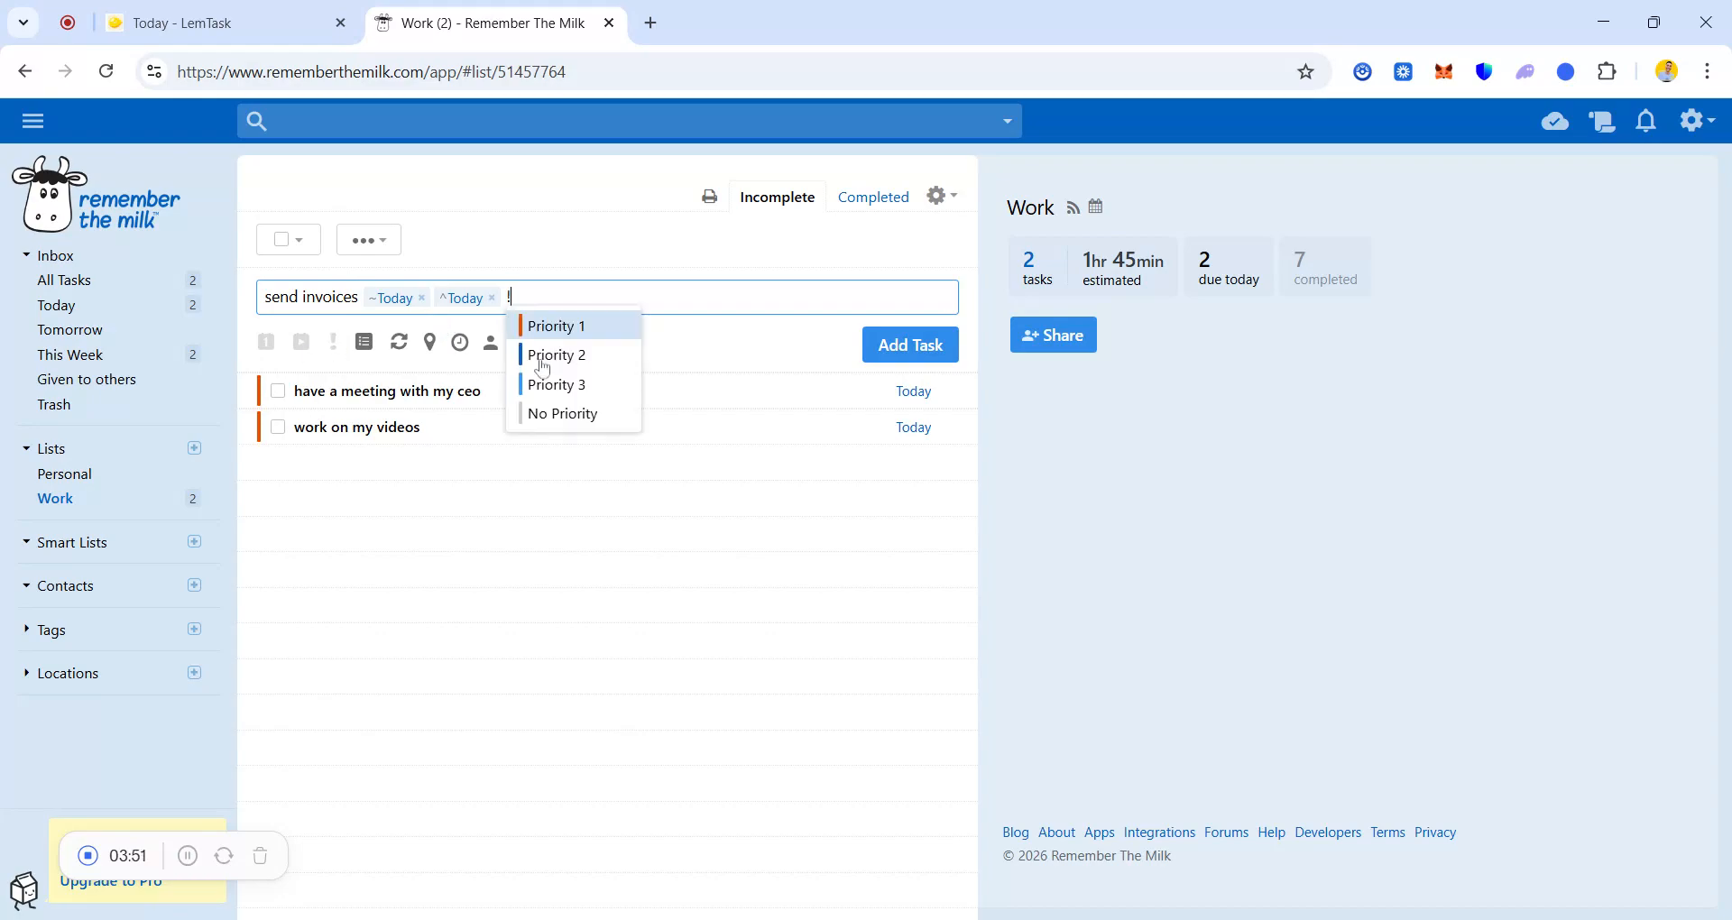
left_click(541, 357)
type("#")
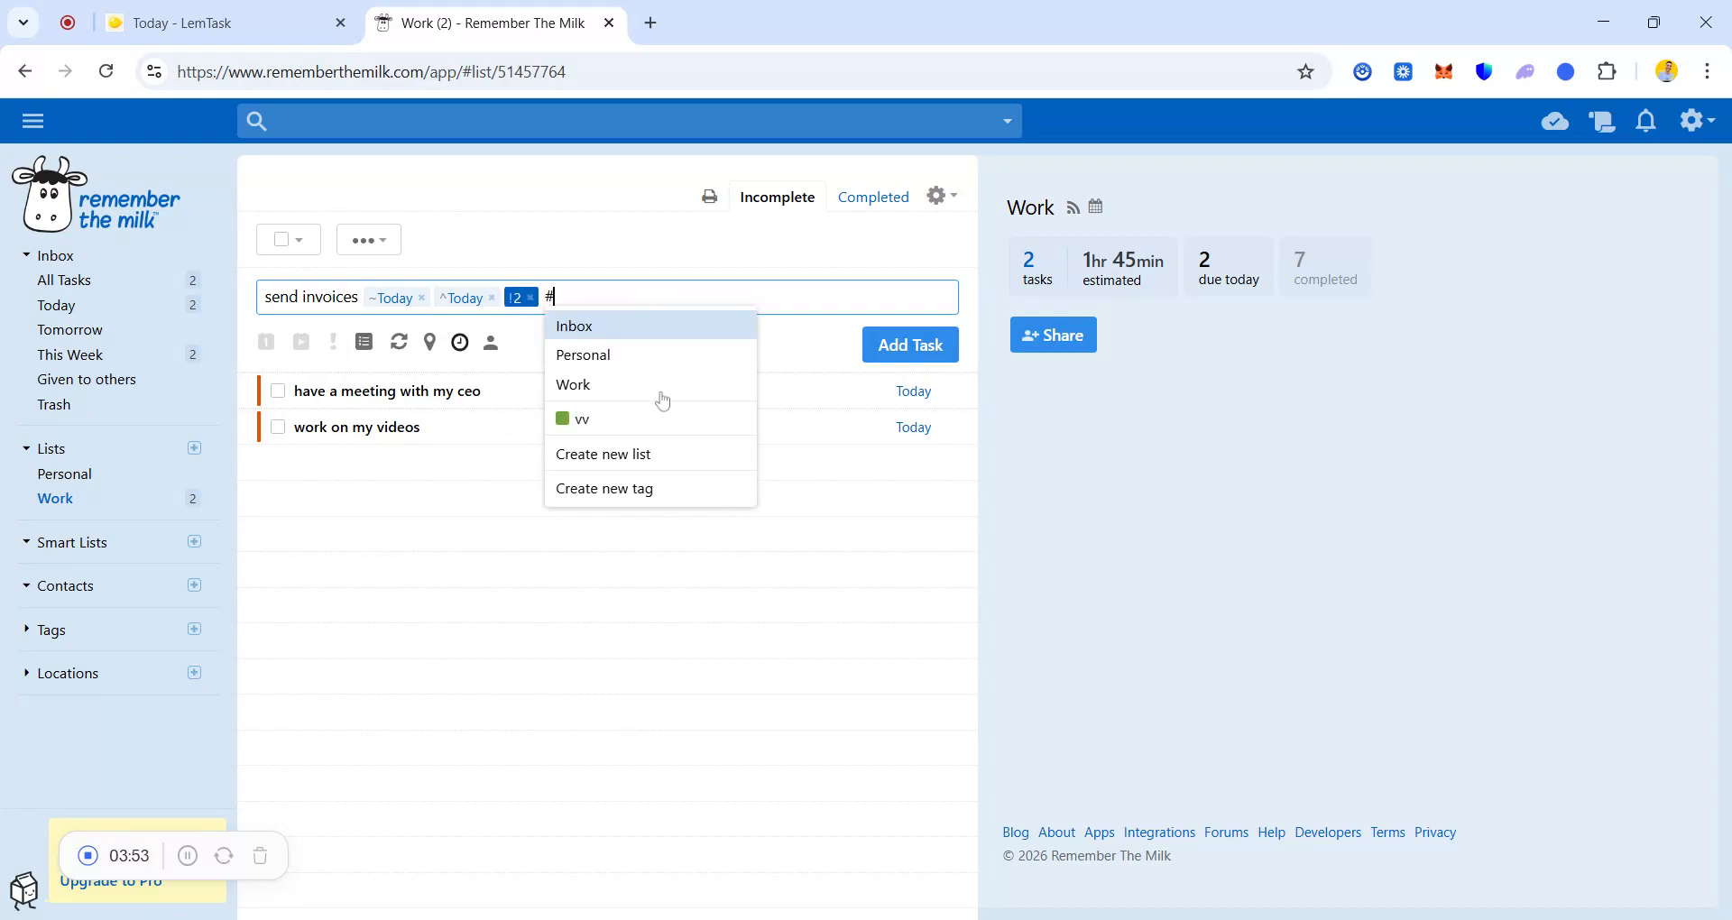
key("Return")
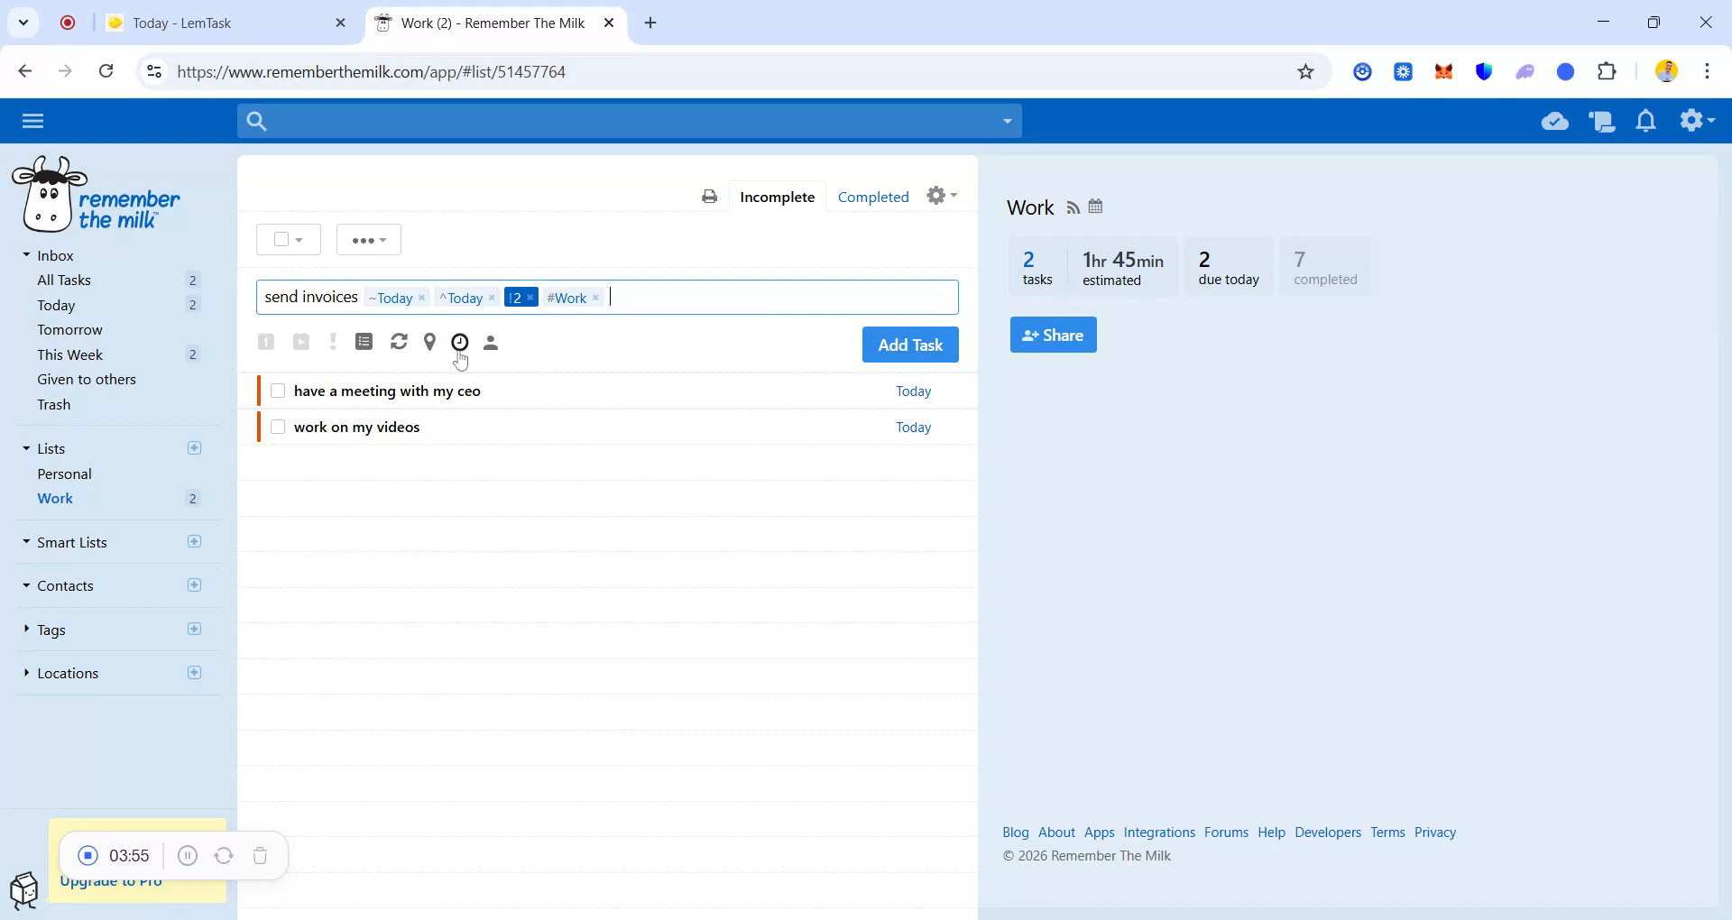
left_click(460, 350)
left_click(677, 473)
left_click(873, 358)
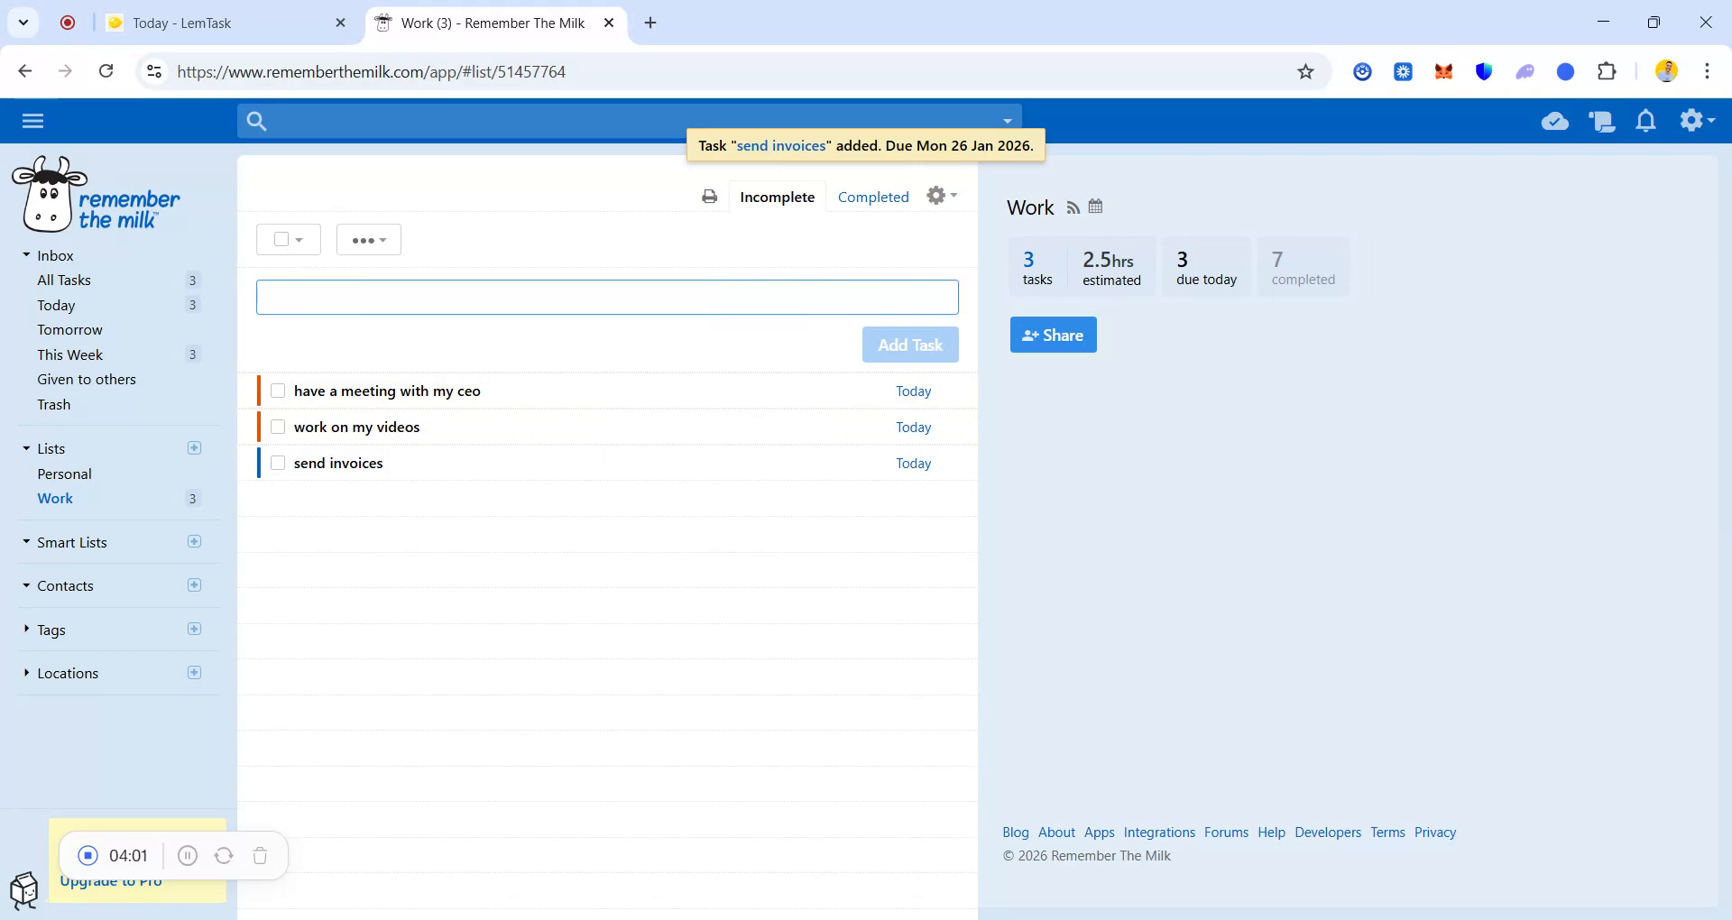
Start another task named "see if my task are done" with start and due dates set to Today.
type("s")
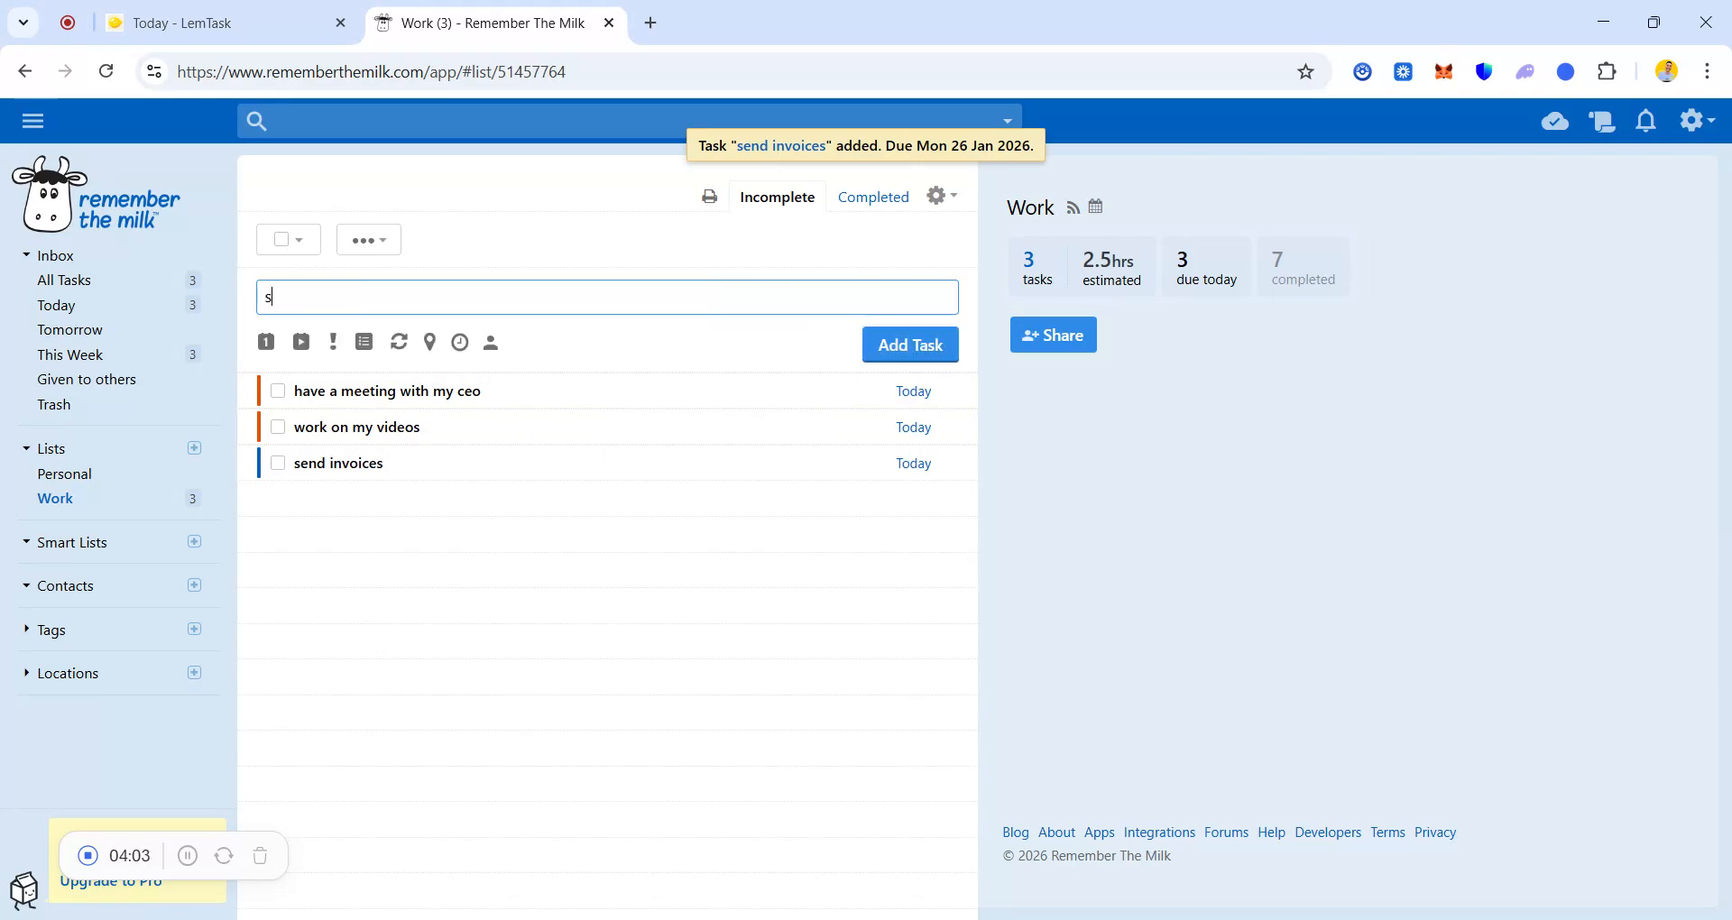
type("ee if my tas")
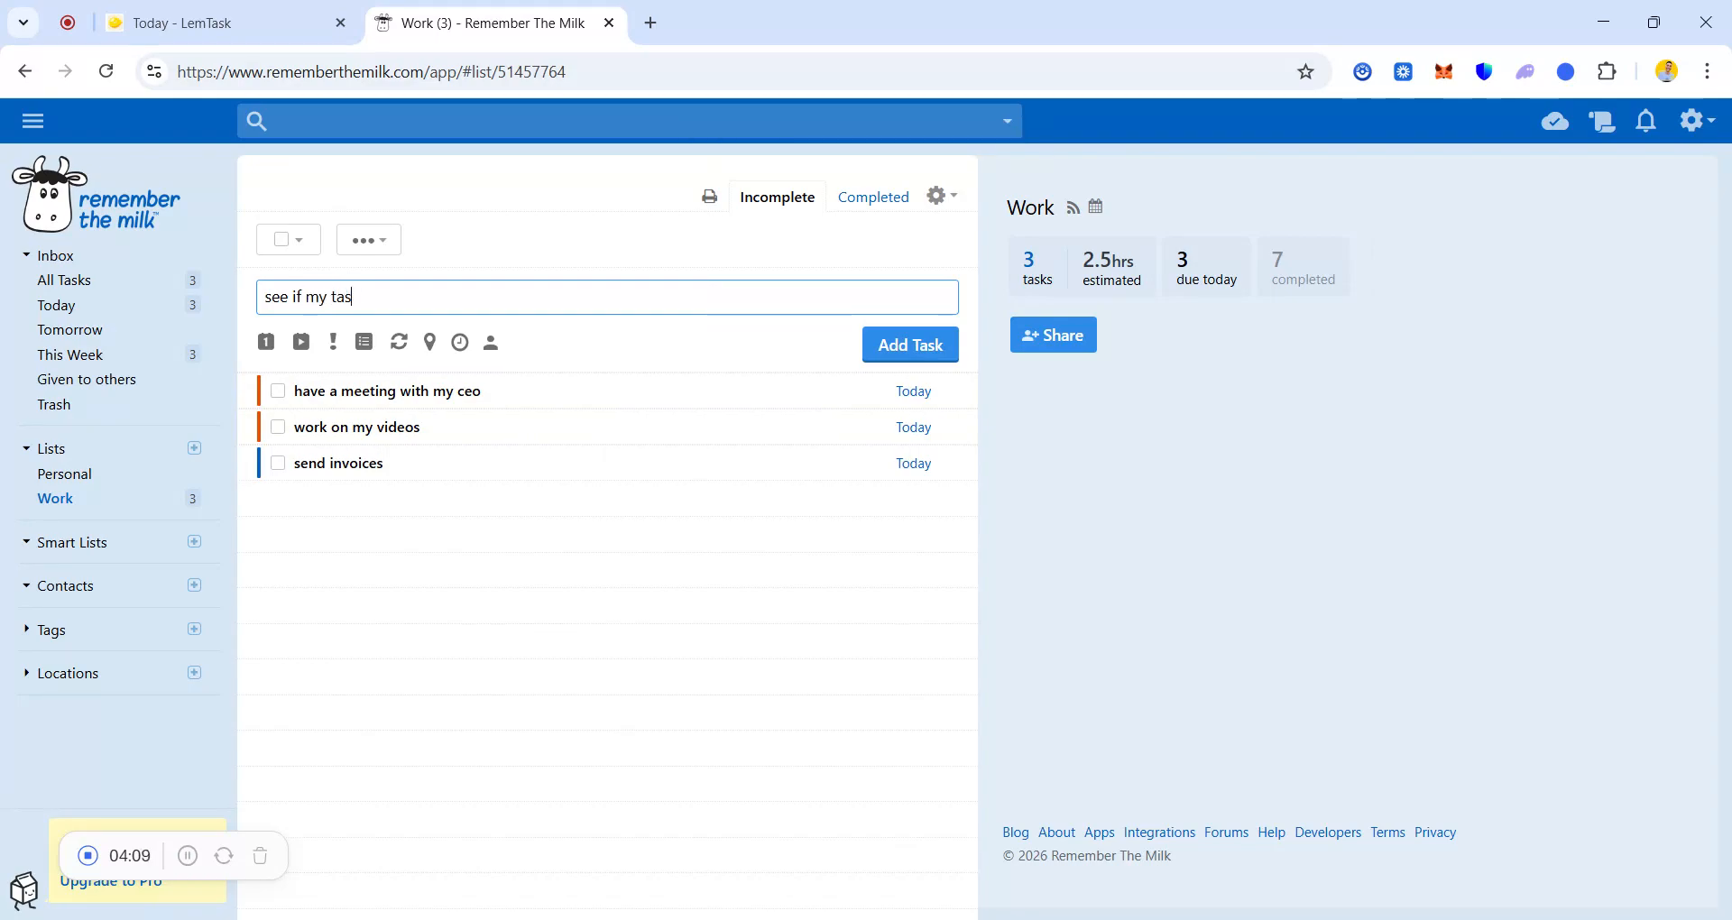
type("k are done")
left_click(303, 347)
left_click(451, 326)
left_click(266, 343)
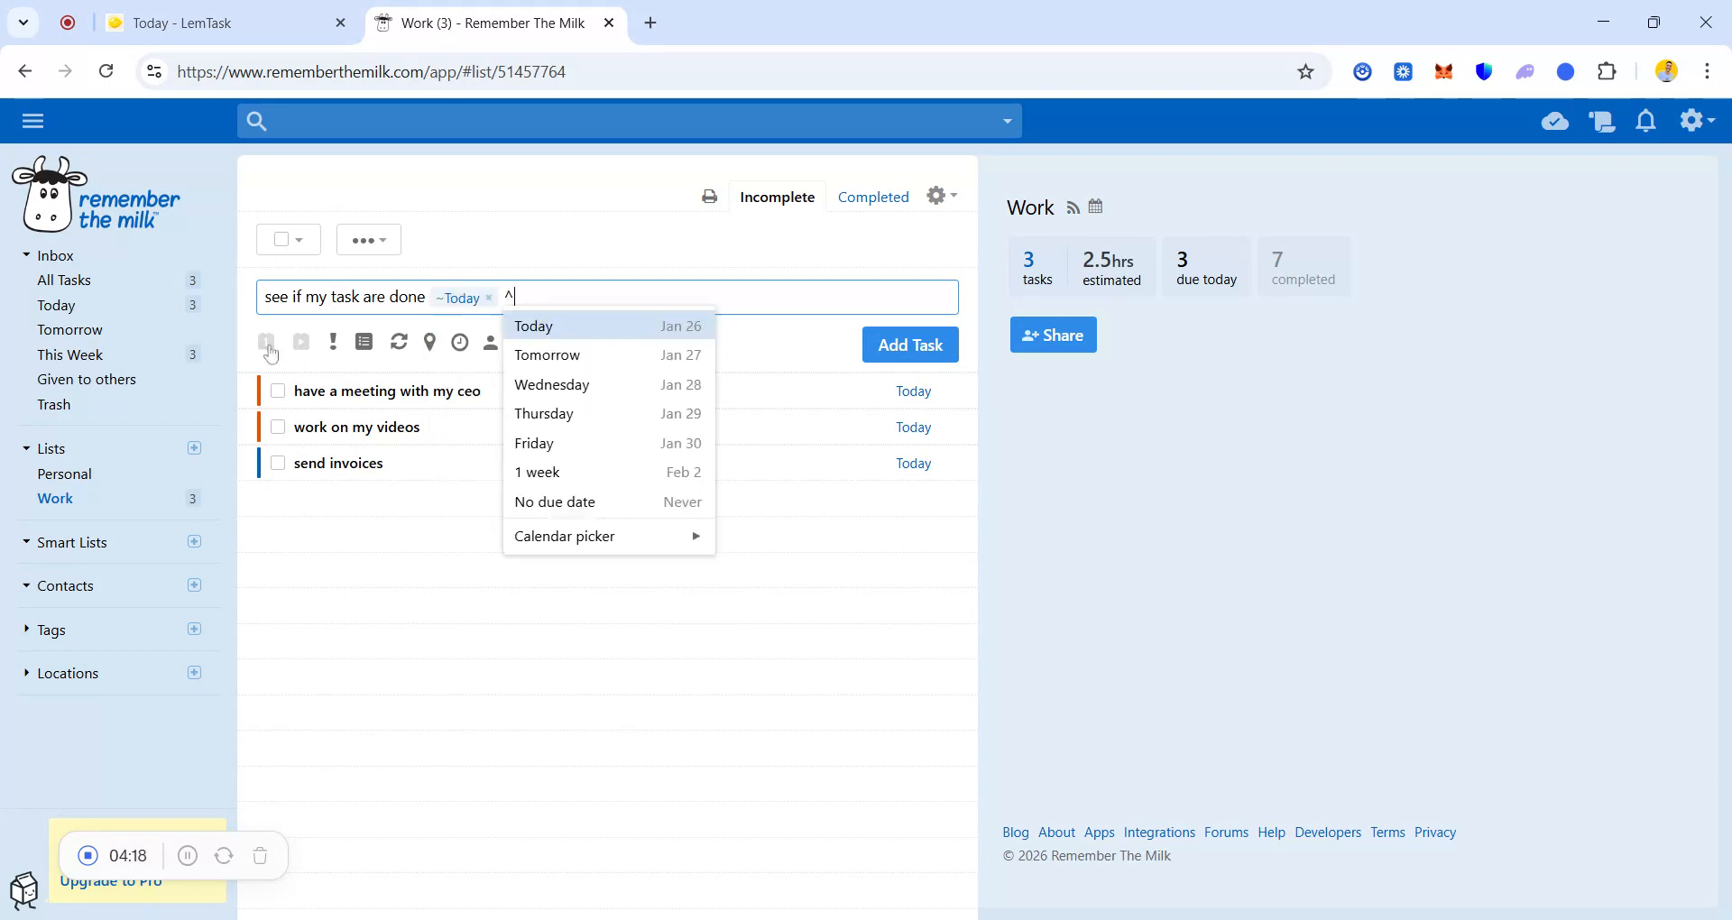
left_click(534, 329)
Give the "see if my task are done" task Priority 2, the Work list and a 45-minute estimate, and add it.
left_click(333, 342)
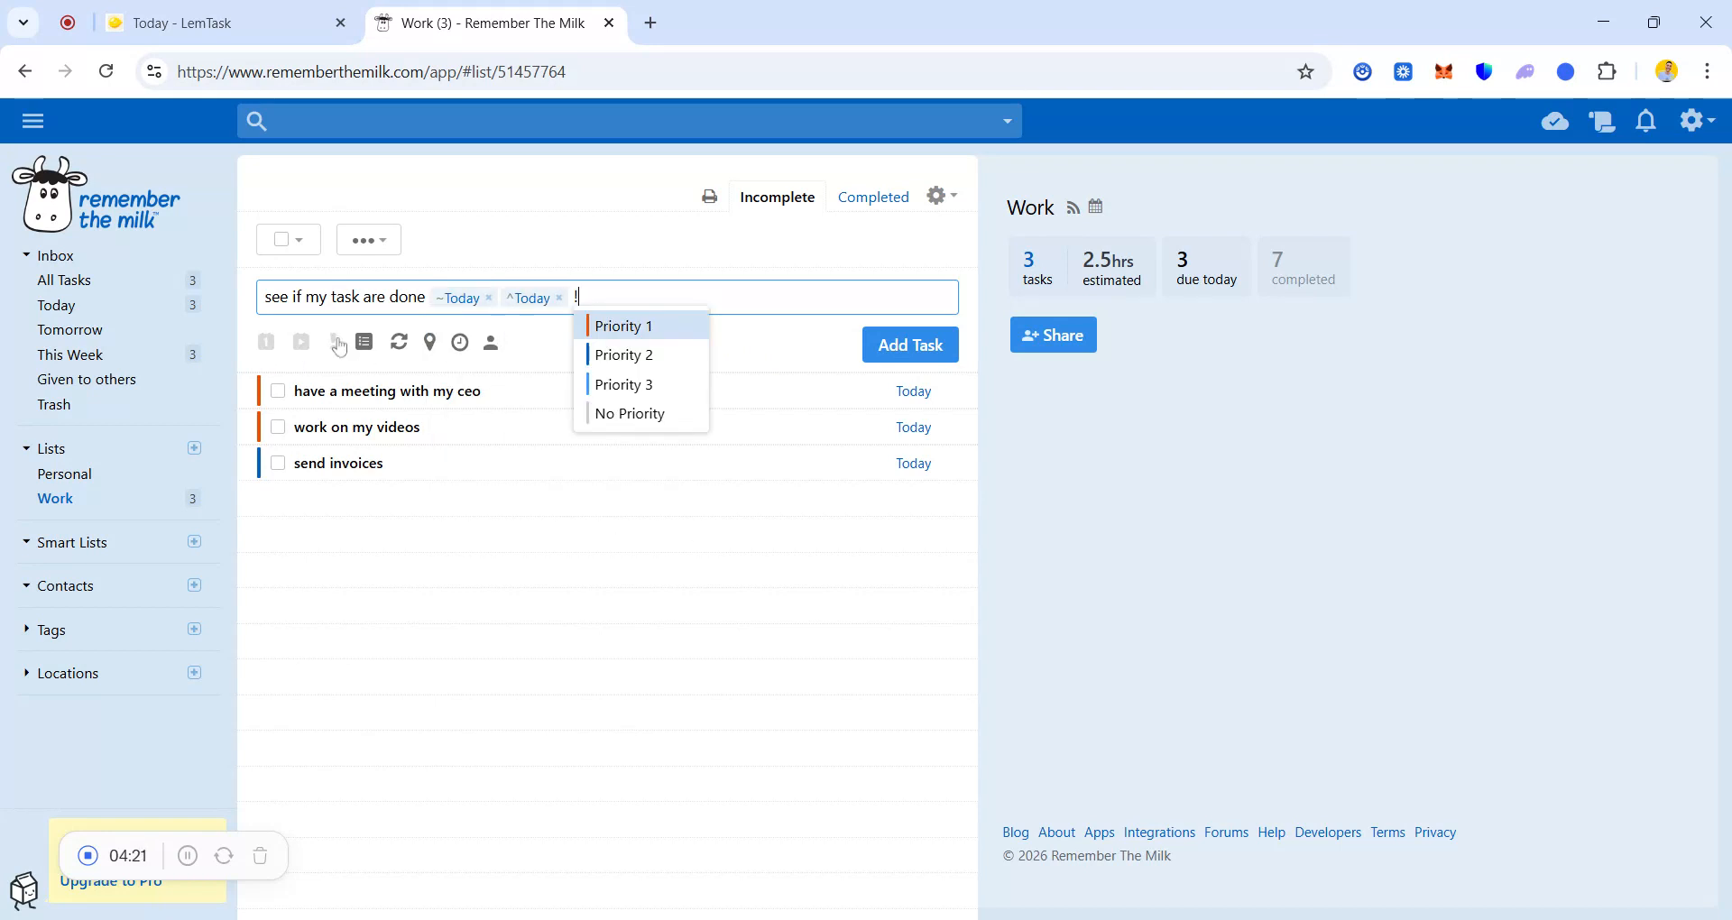
left_click(598, 356)
left_click(365, 342)
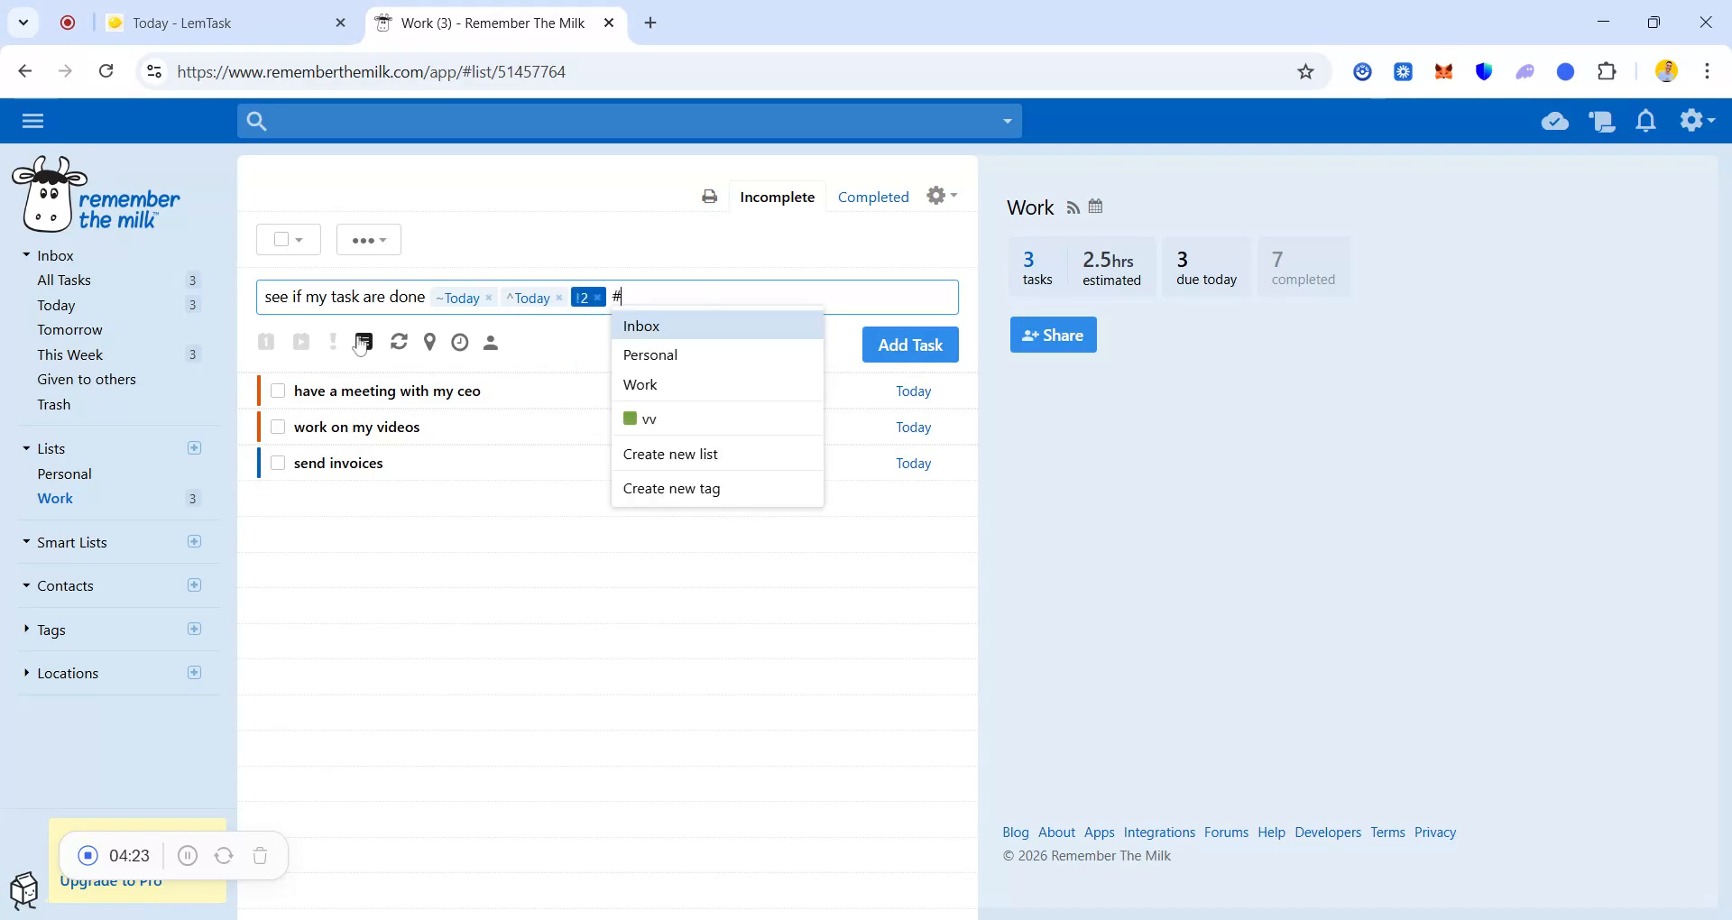
left_click(655, 385)
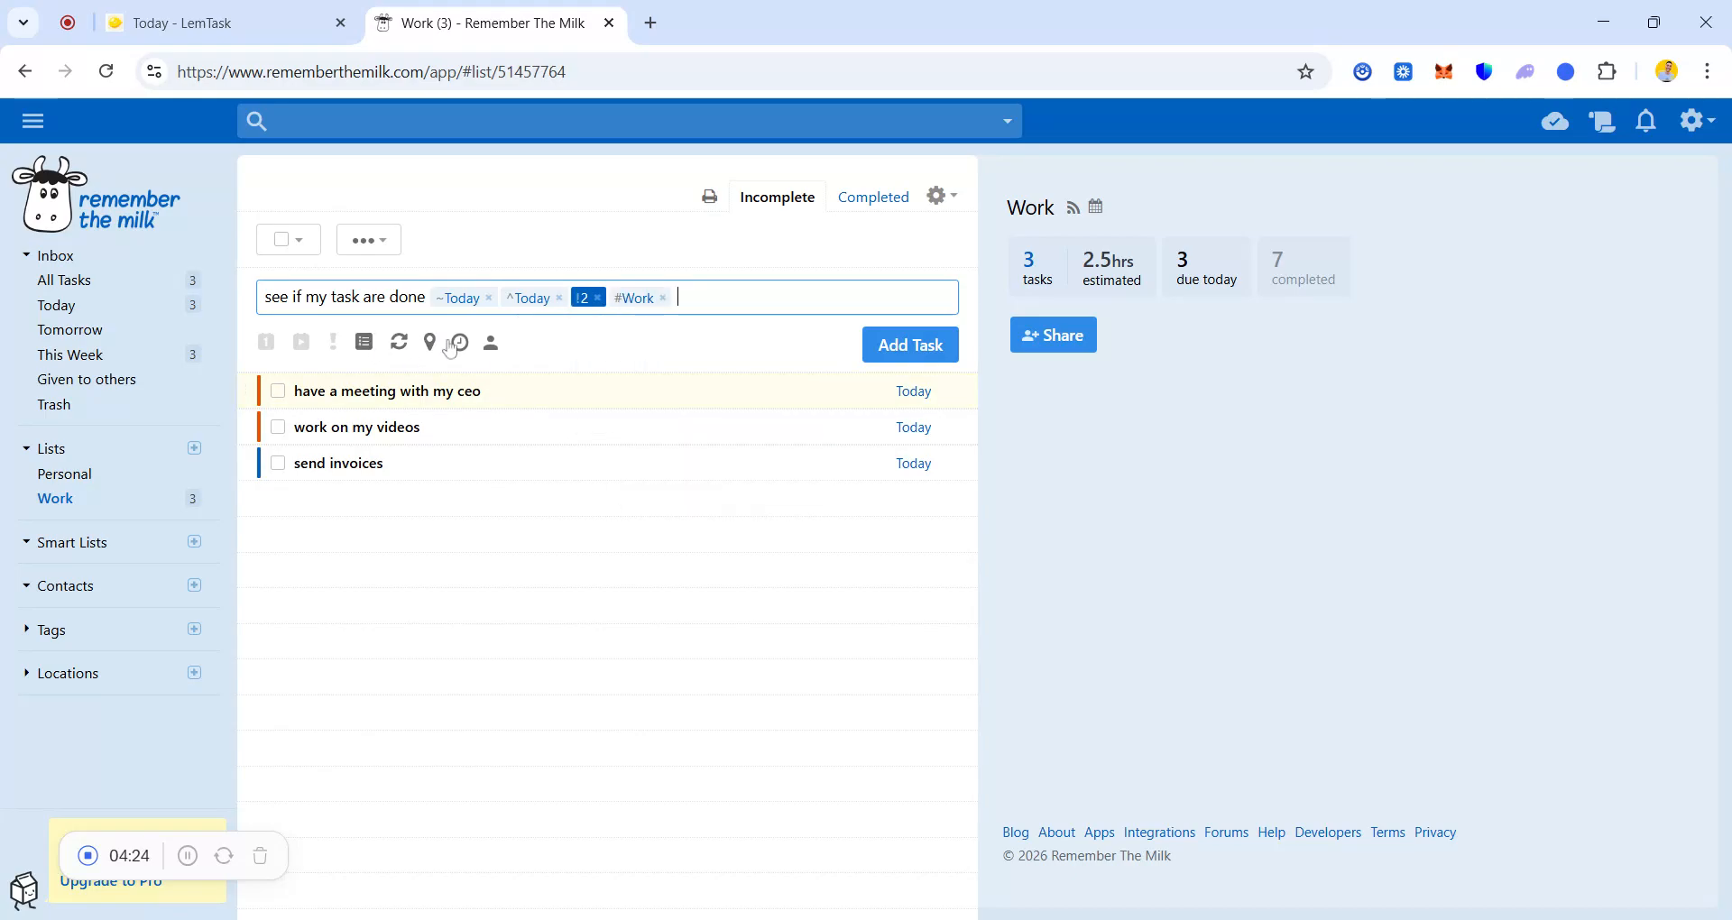
left_click(460, 346)
left_click(761, 484)
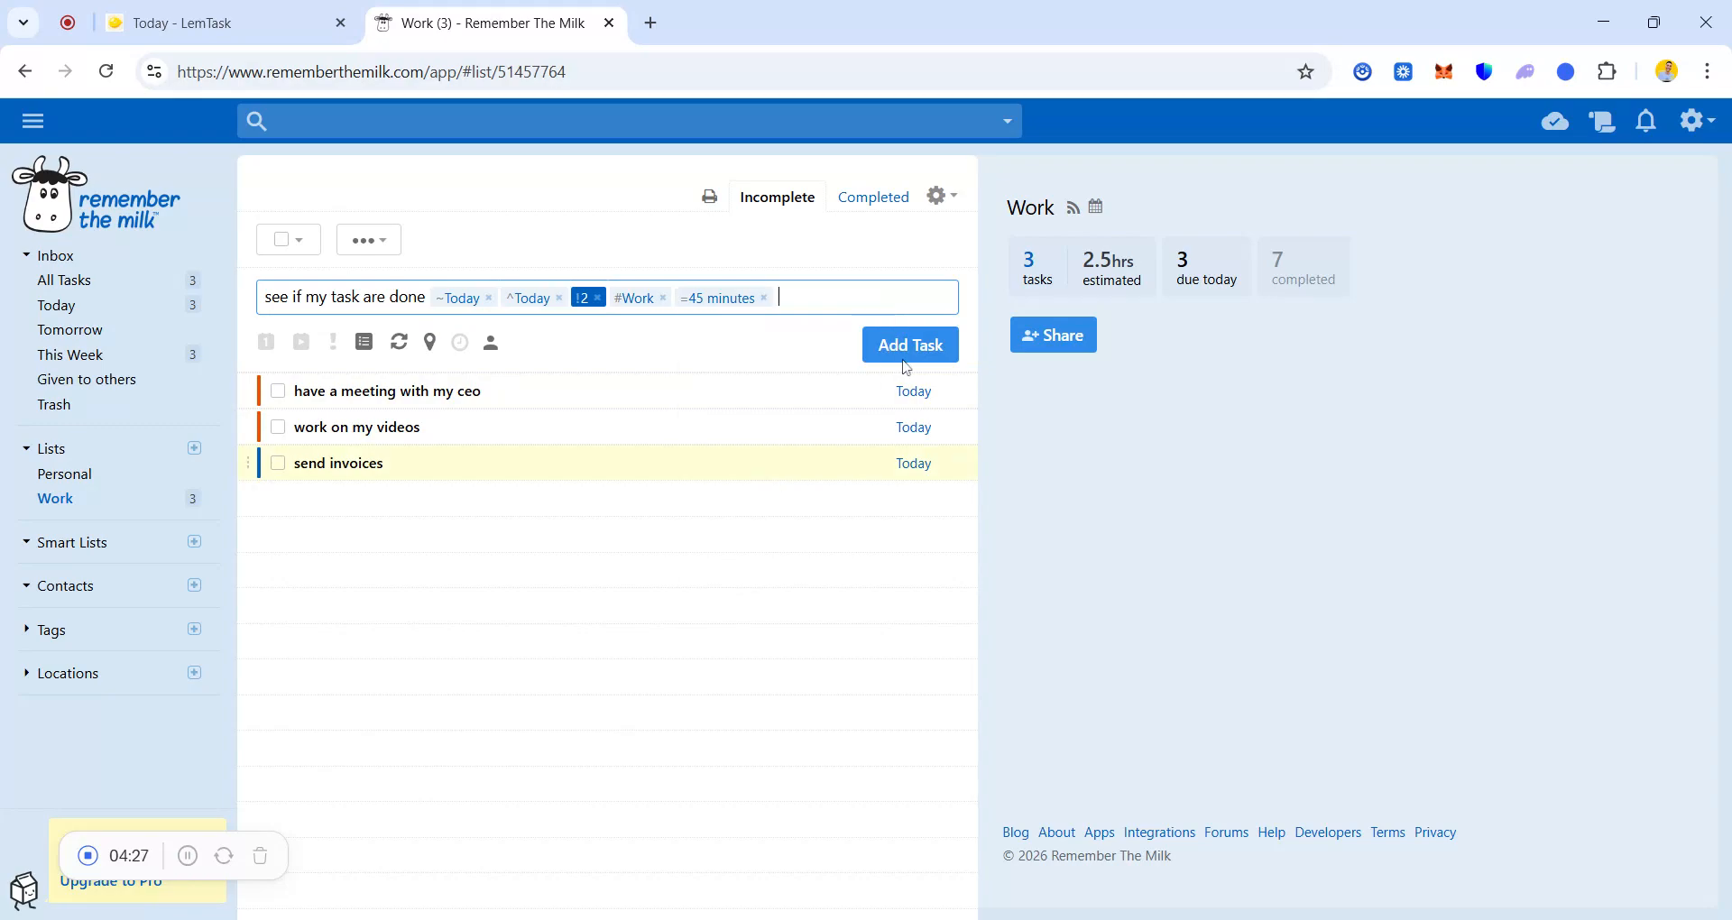
left_click(895, 355)
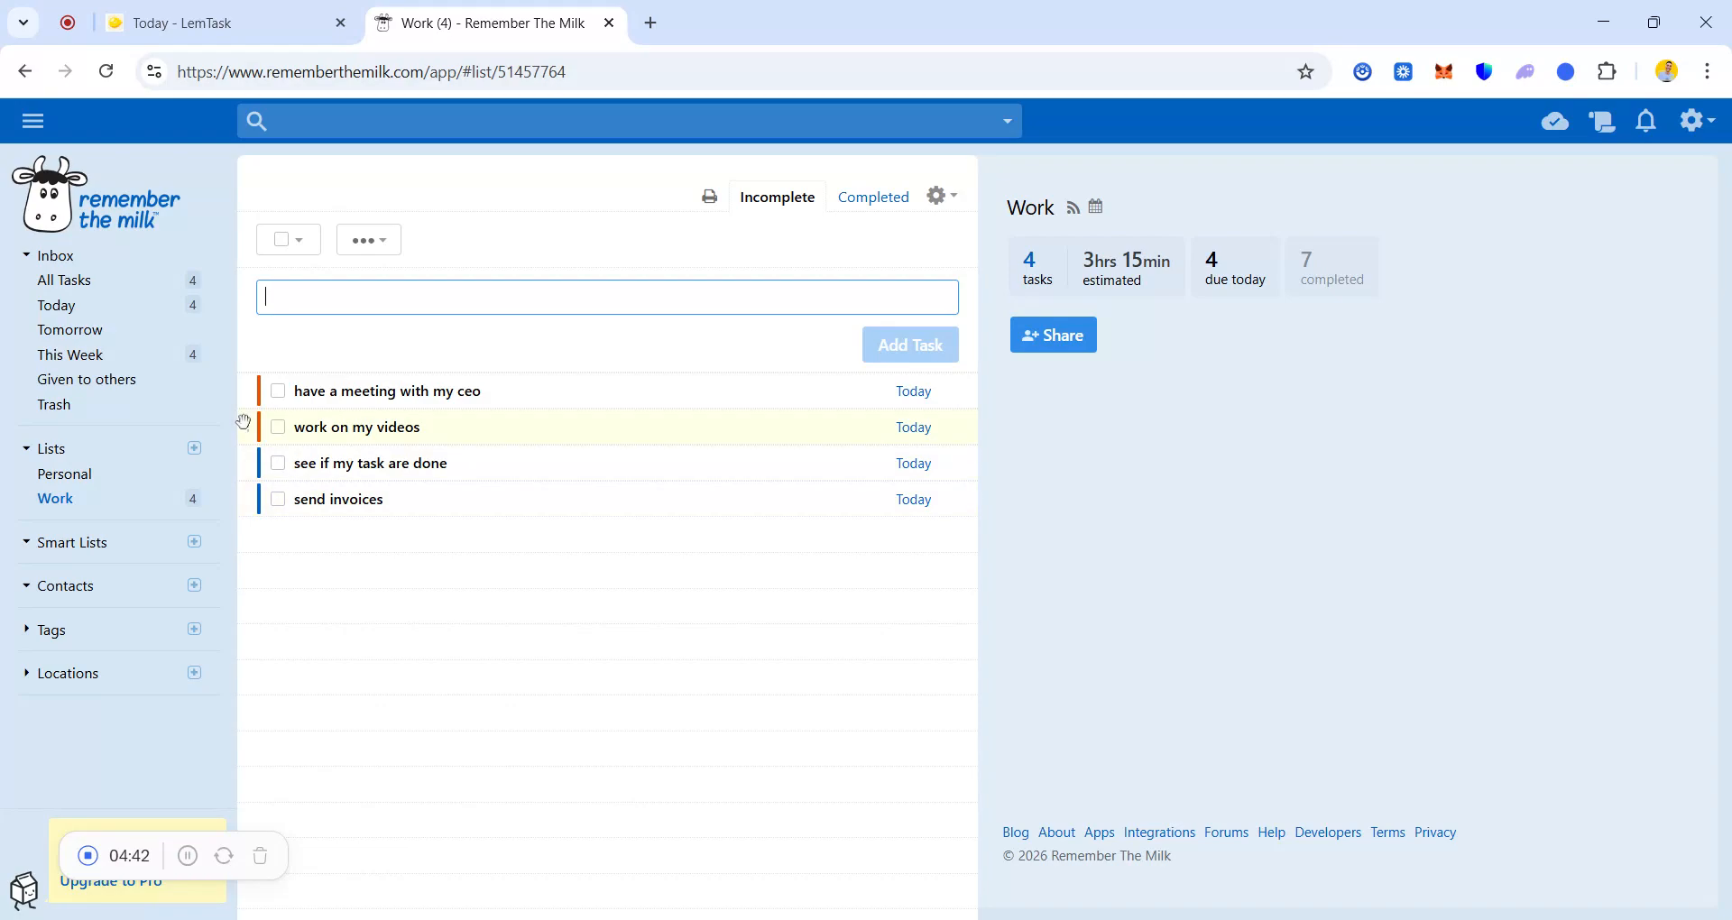
Review the tasks in the Today view and return to the Work list.
left_click(145, 314)
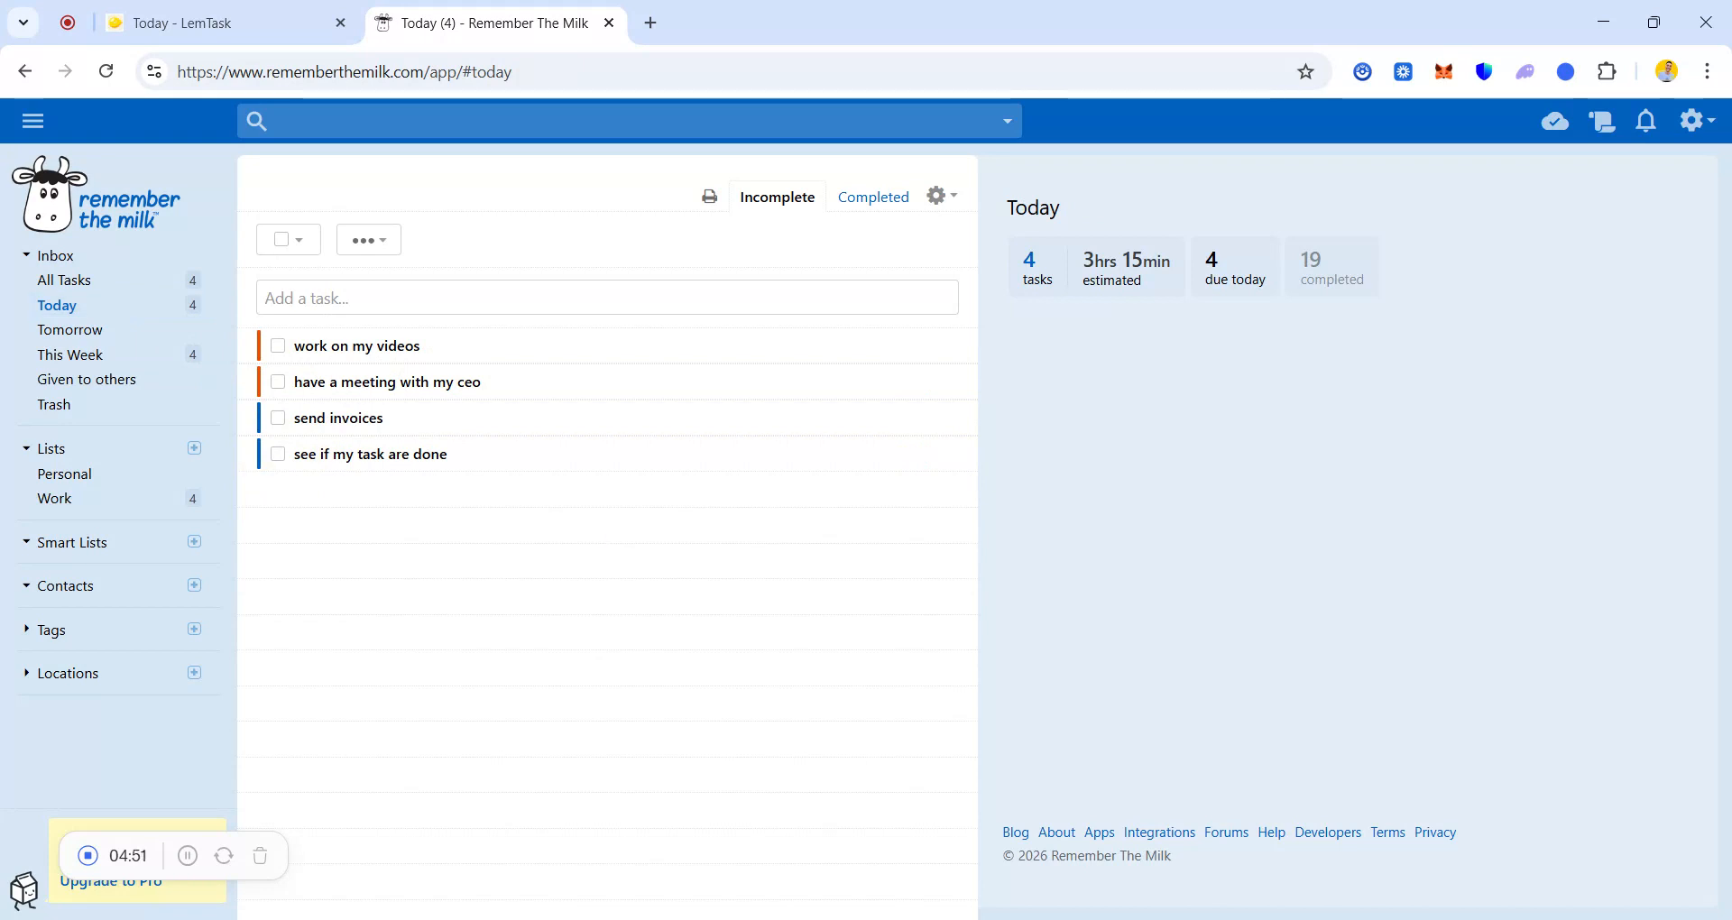
left_click(190, 511)
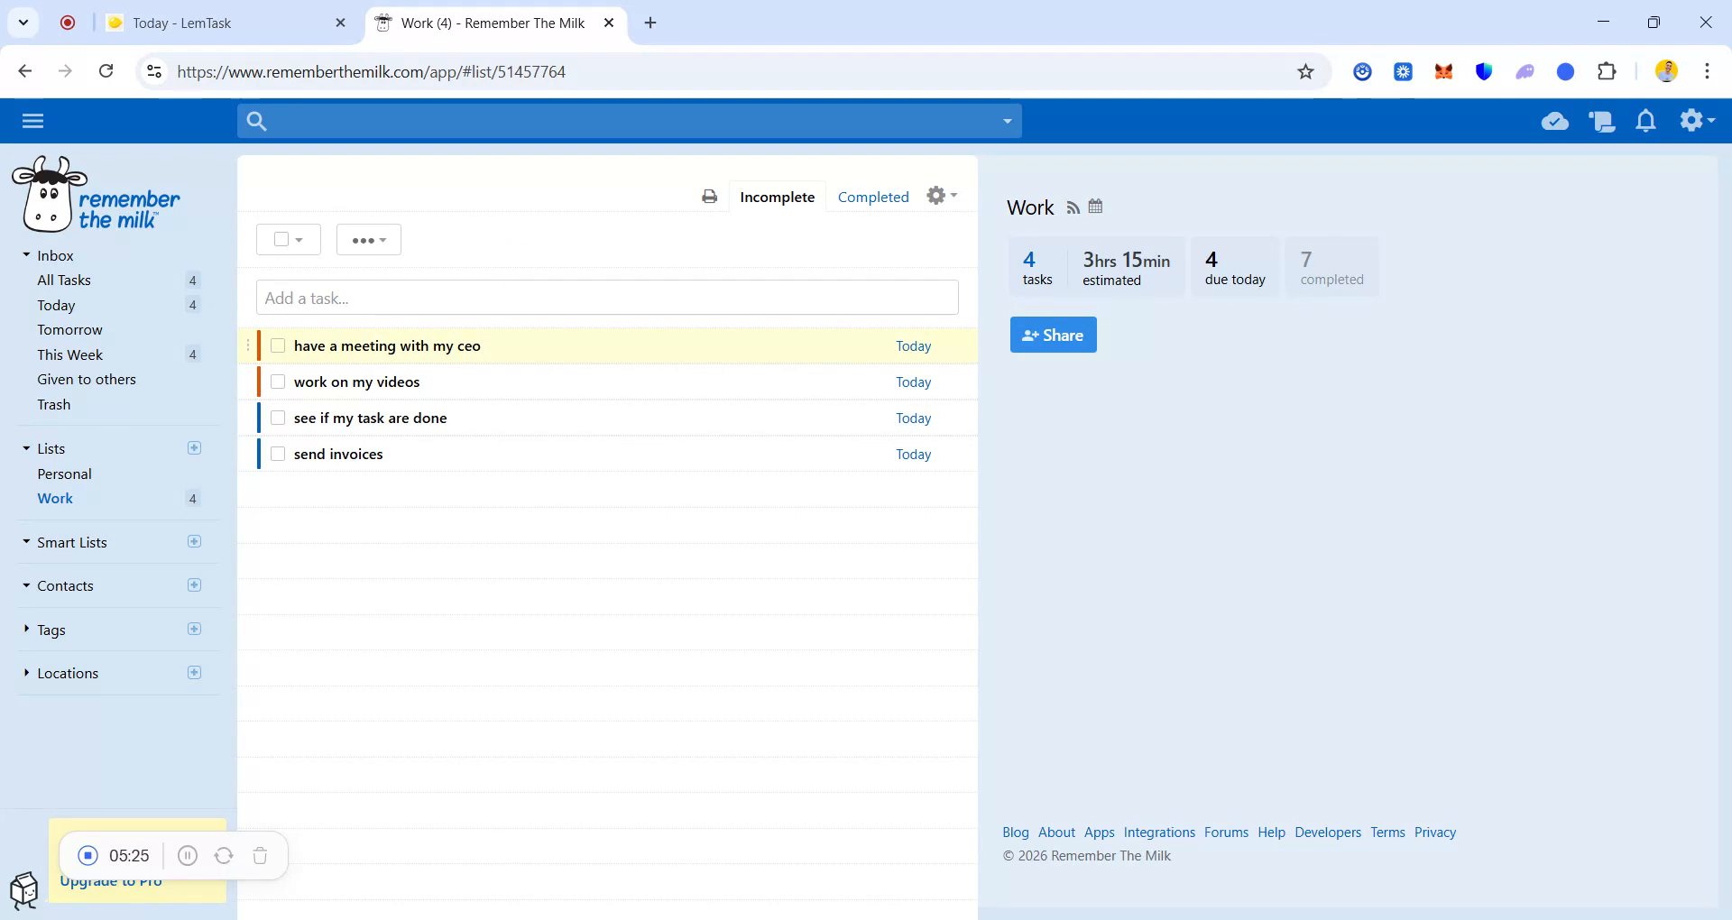
Mark the "have a meeting with my ceo" task complete, check the Work list's completed tasks and return to the incomplete ones.
left_click(281, 351)
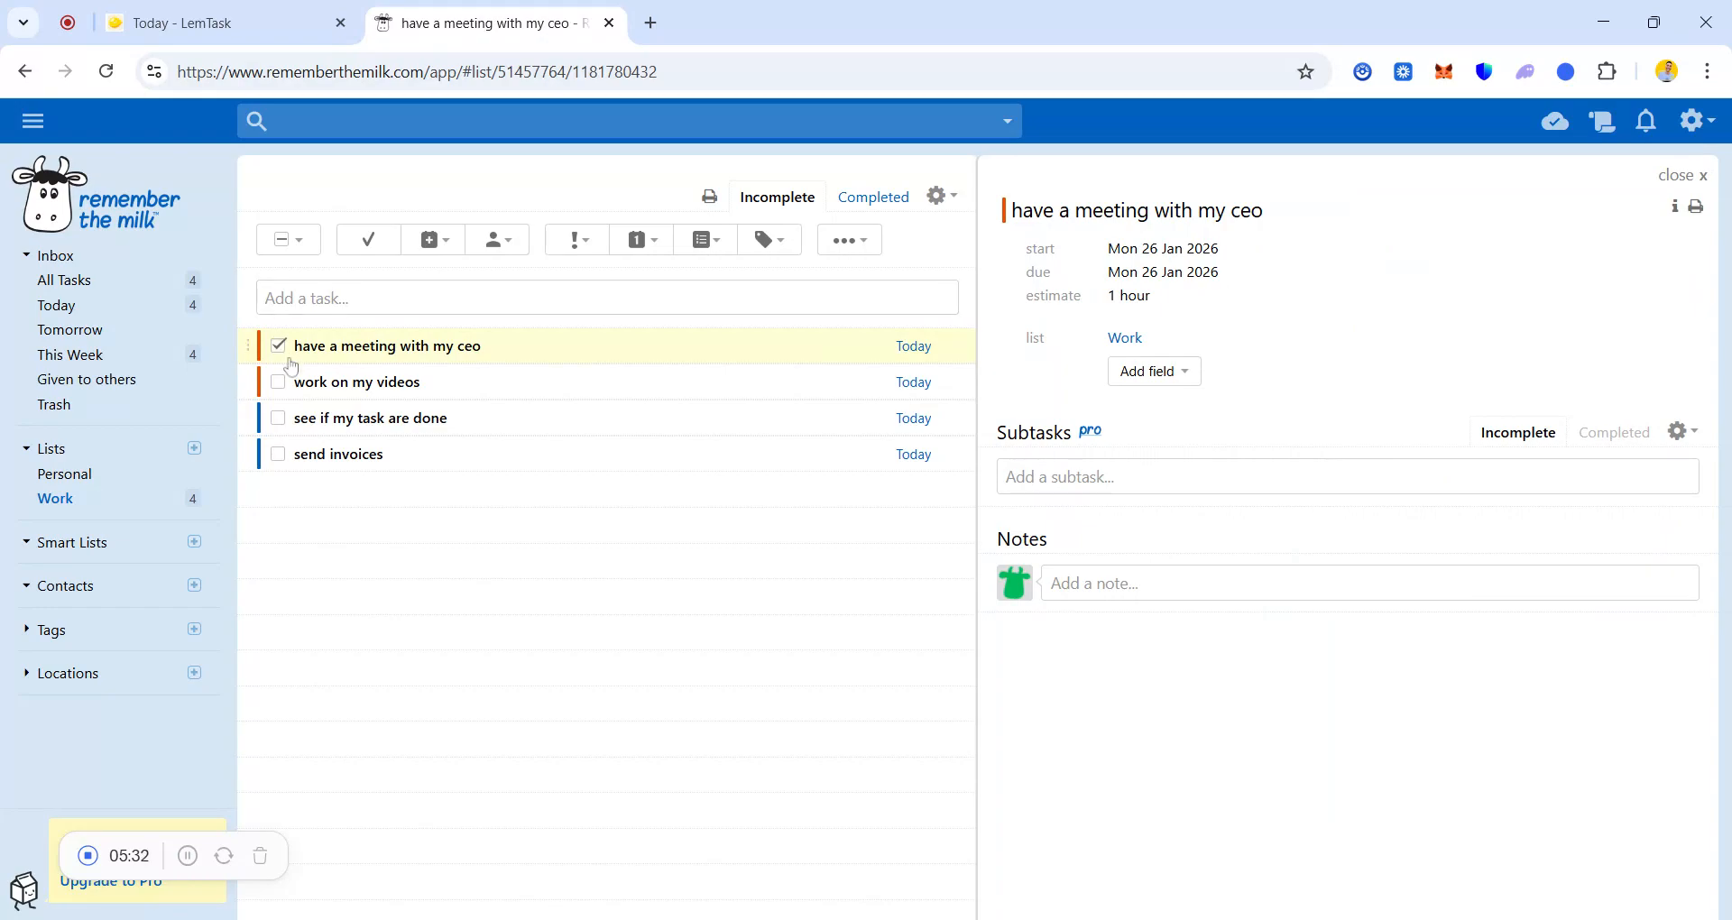
left_click(368, 240)
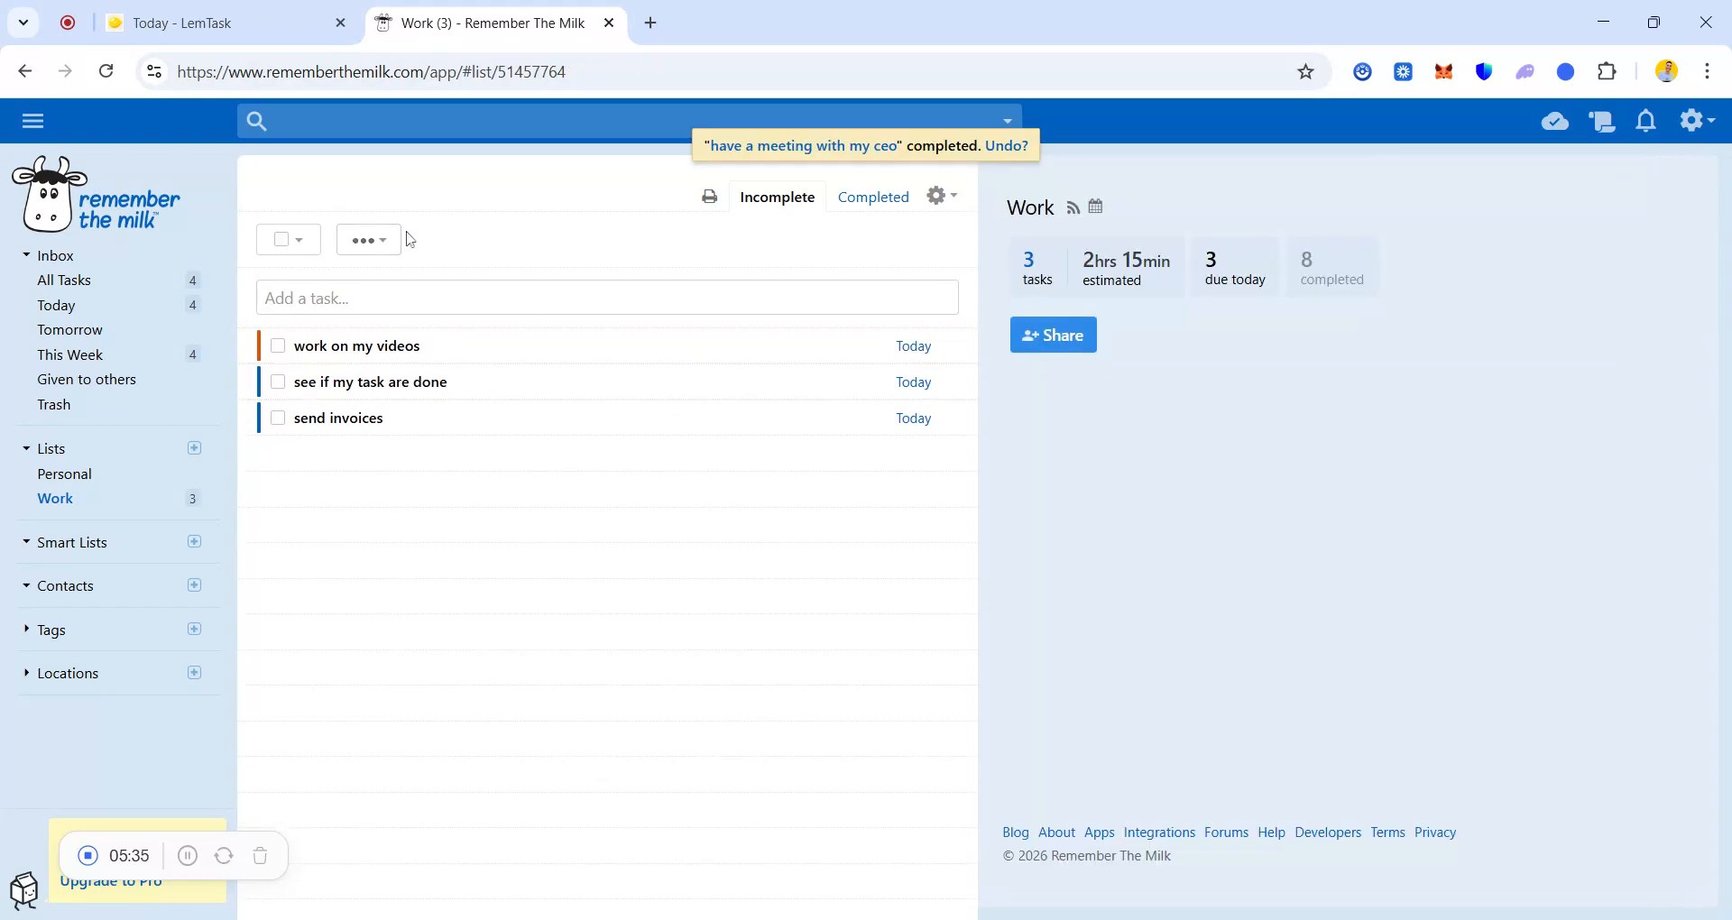
left_click(887, 204)
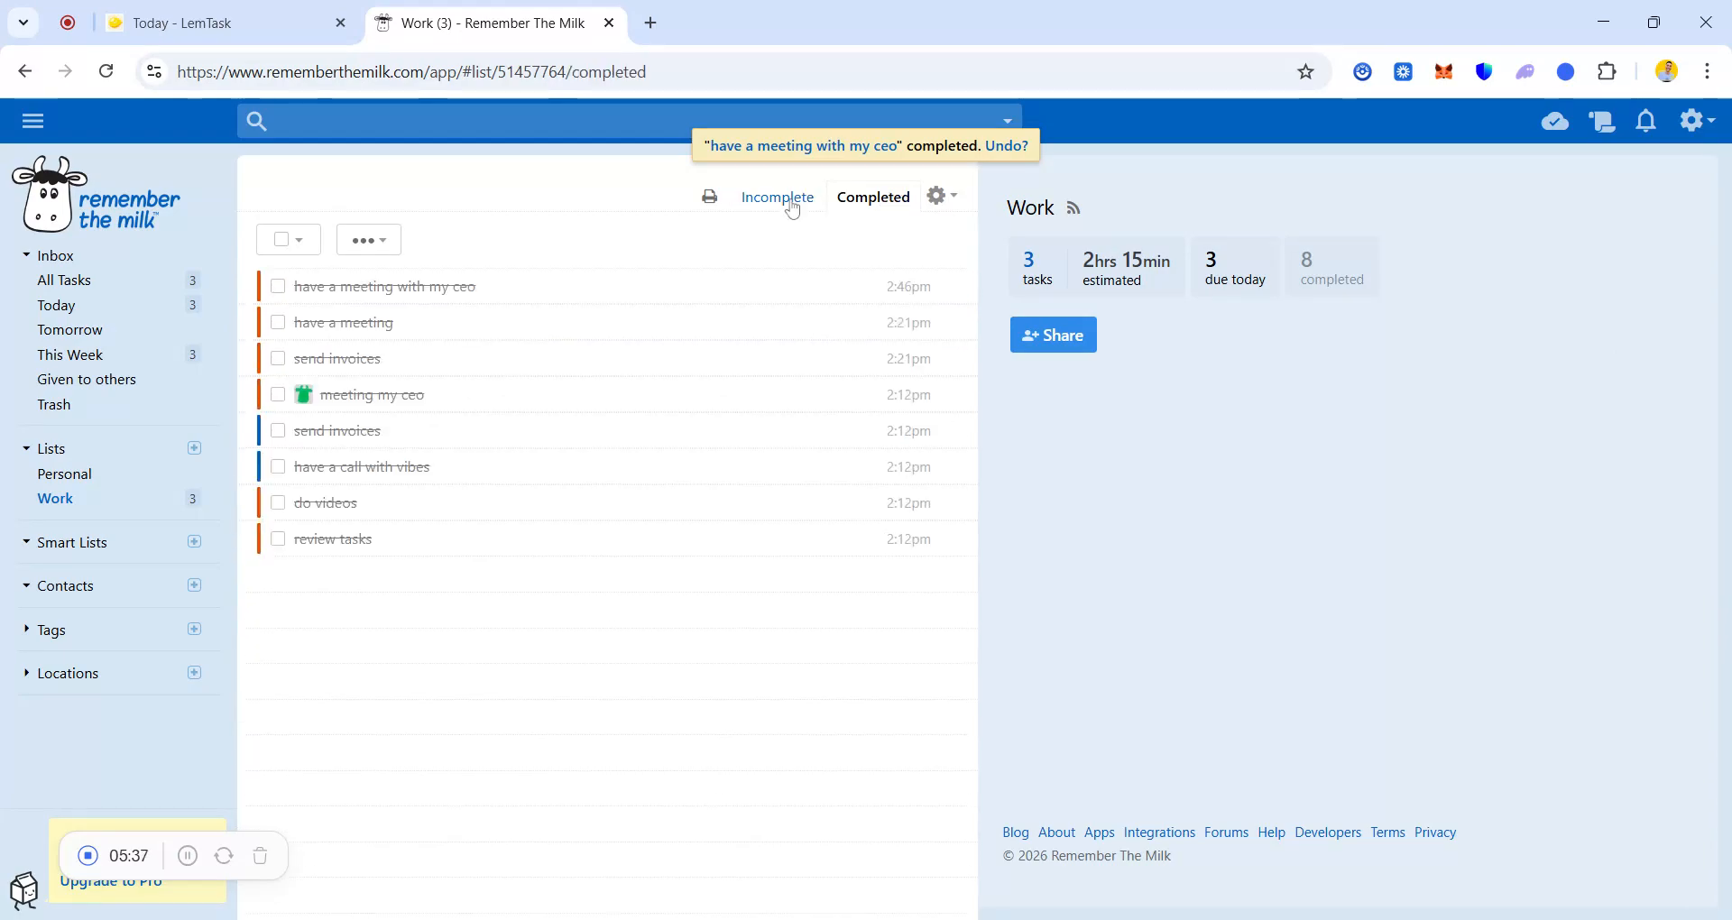
left_click(792, 209)
Mark the "work on my videos" and "see if my task are done" tasks in the Work list complete.
left_click(275, 348)
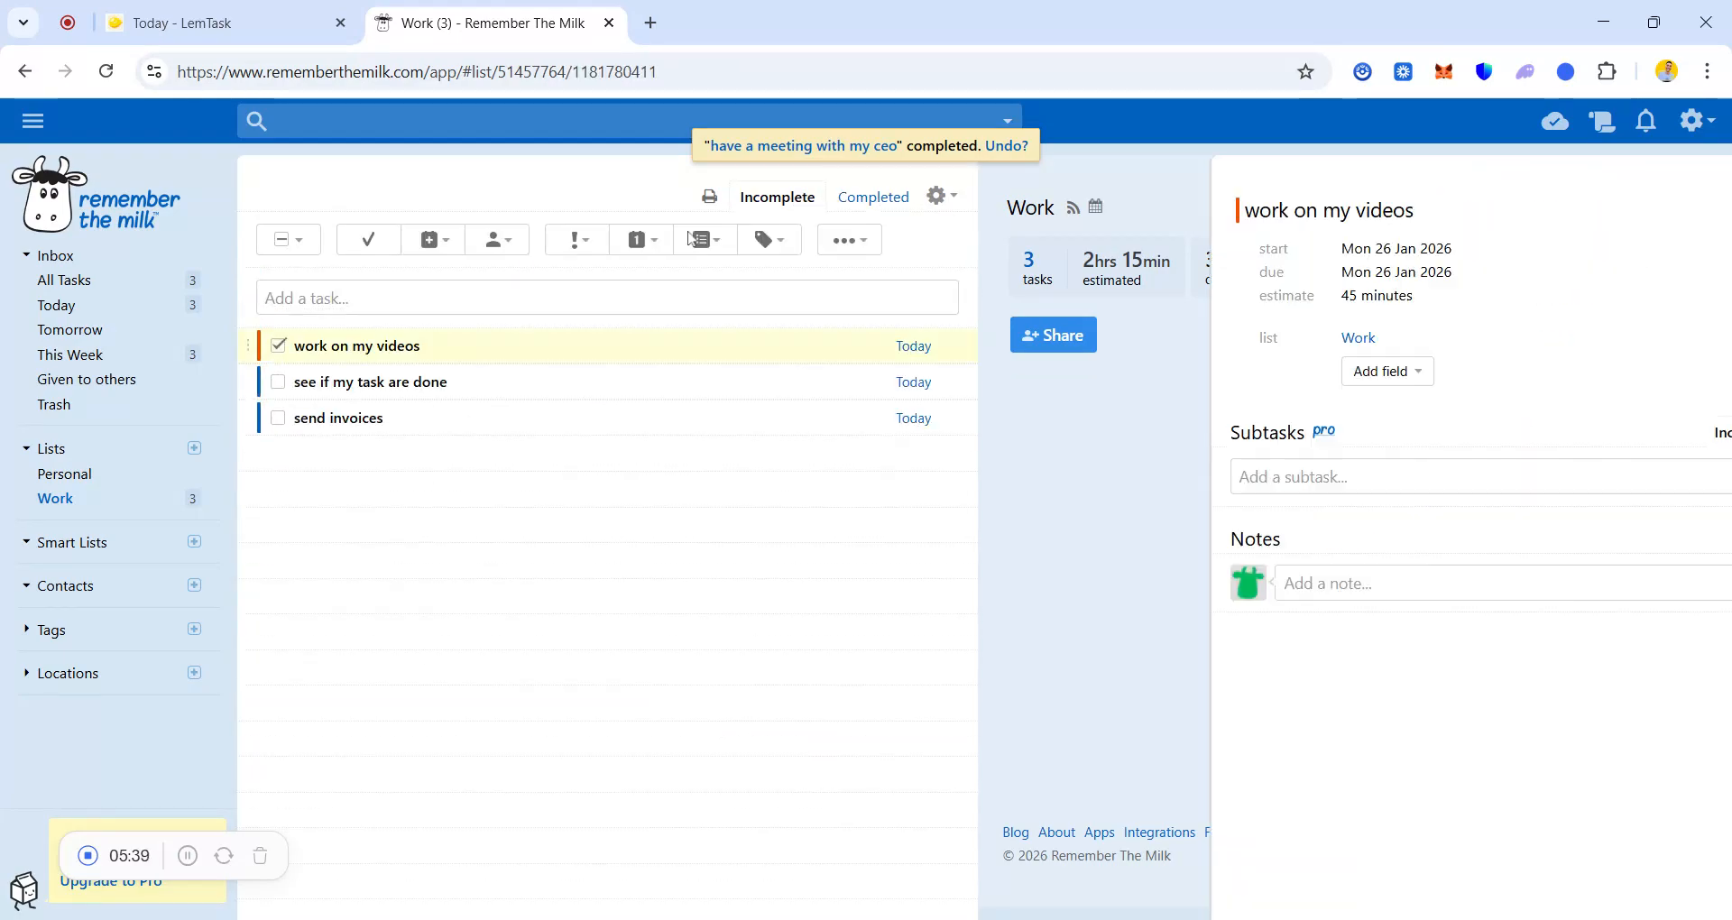
left_click(377, 242)
left_click(282, 347)
left_click(385, 244)
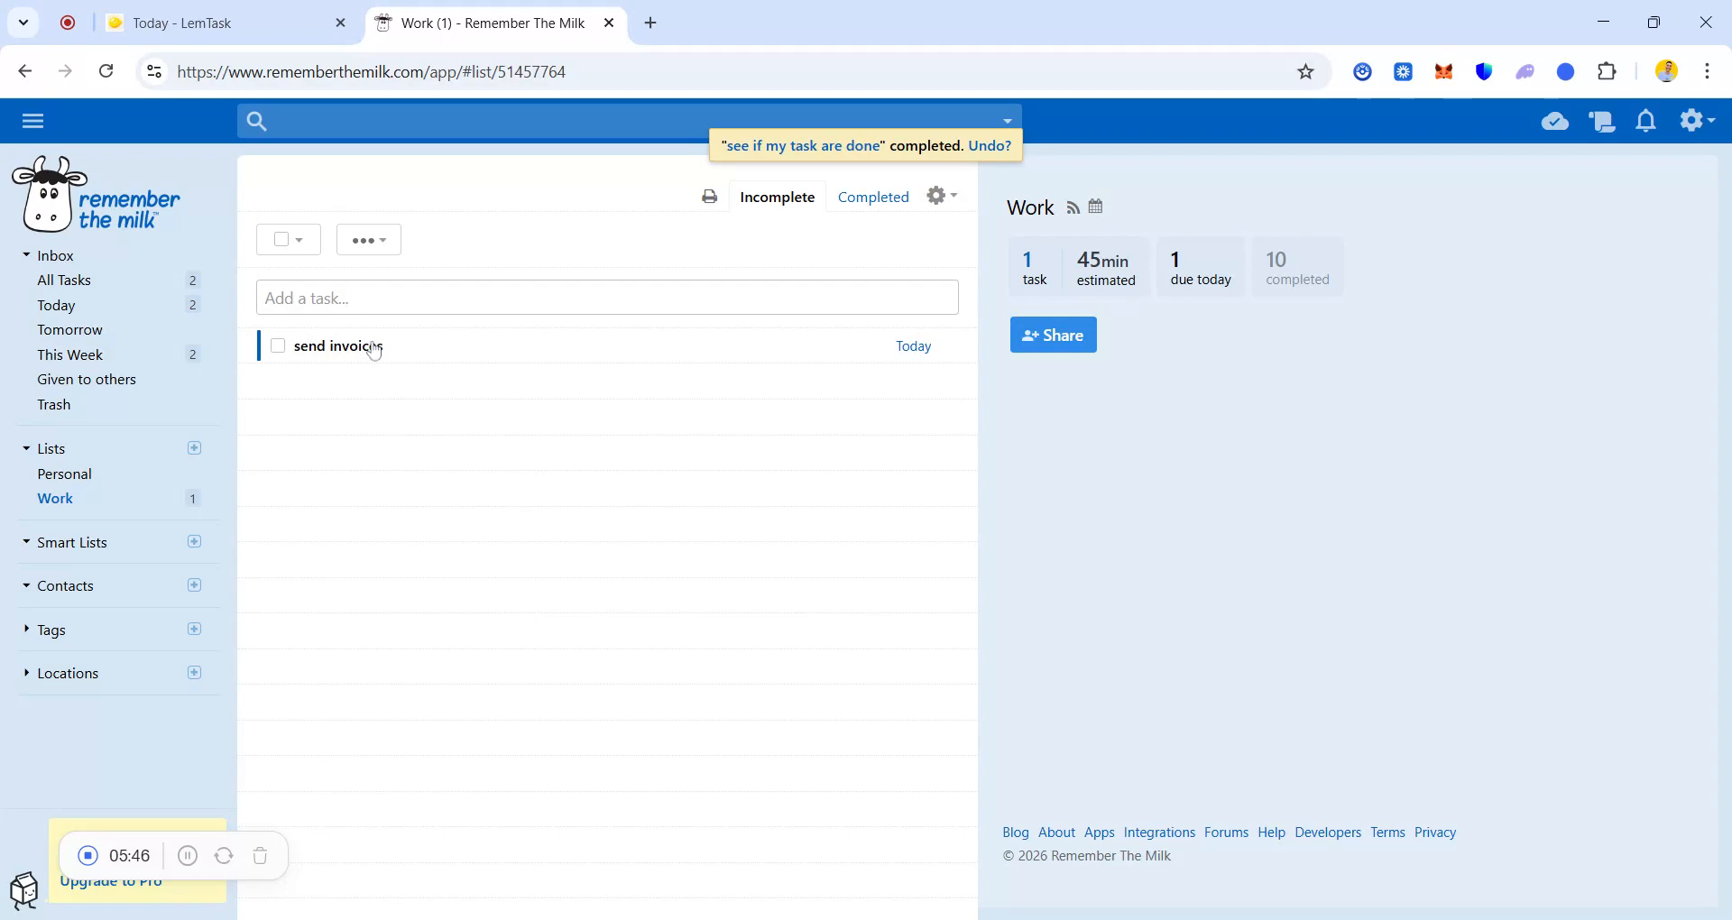
Mark the "send invoices" task complete and show the Work list's completed tasks.
left_click(375, 350)
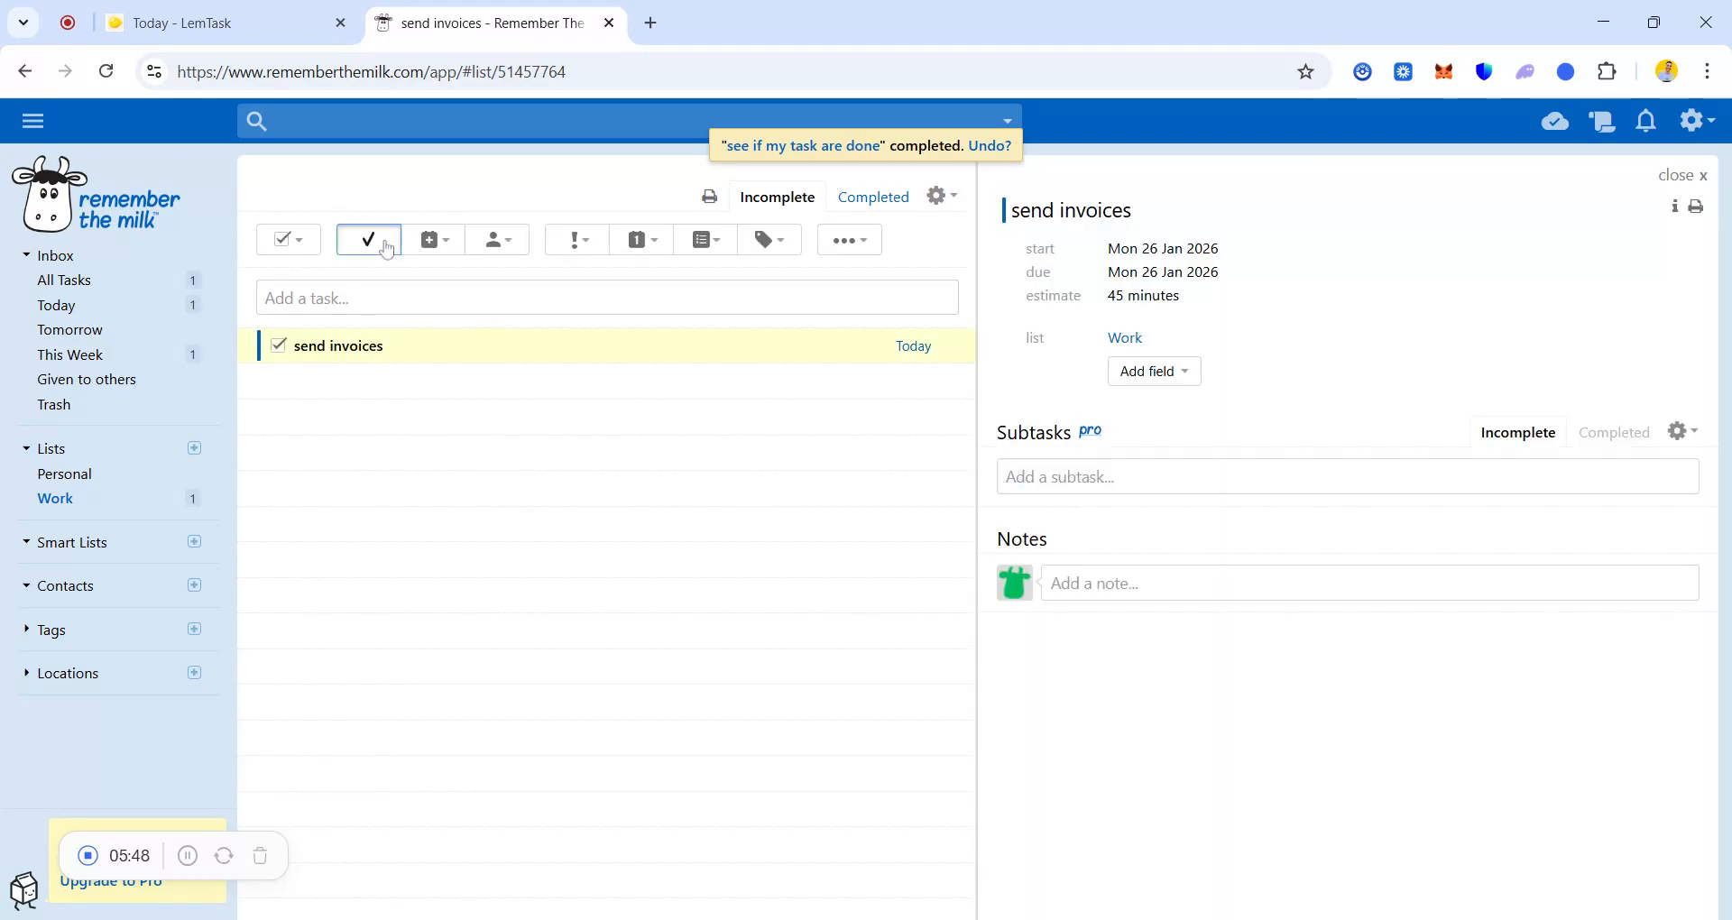
left_click(386, 249)
left_click(875, 194)
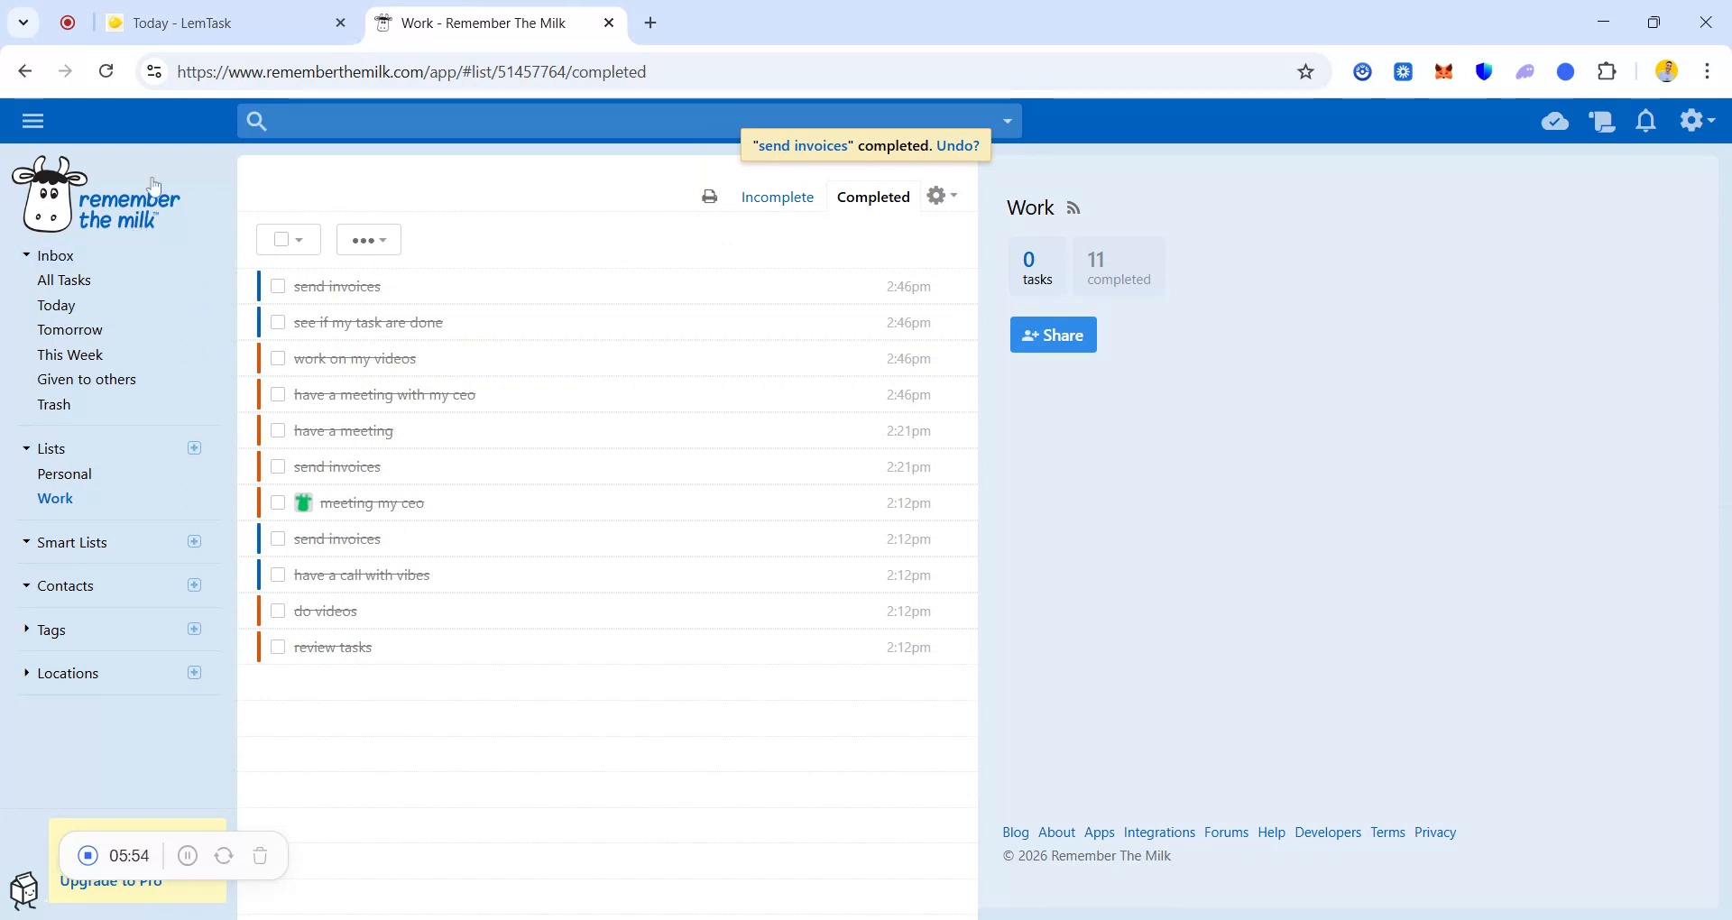
Switch to LemTask and sign in from its home page to reach the dashboard.
left_click(262, 32)
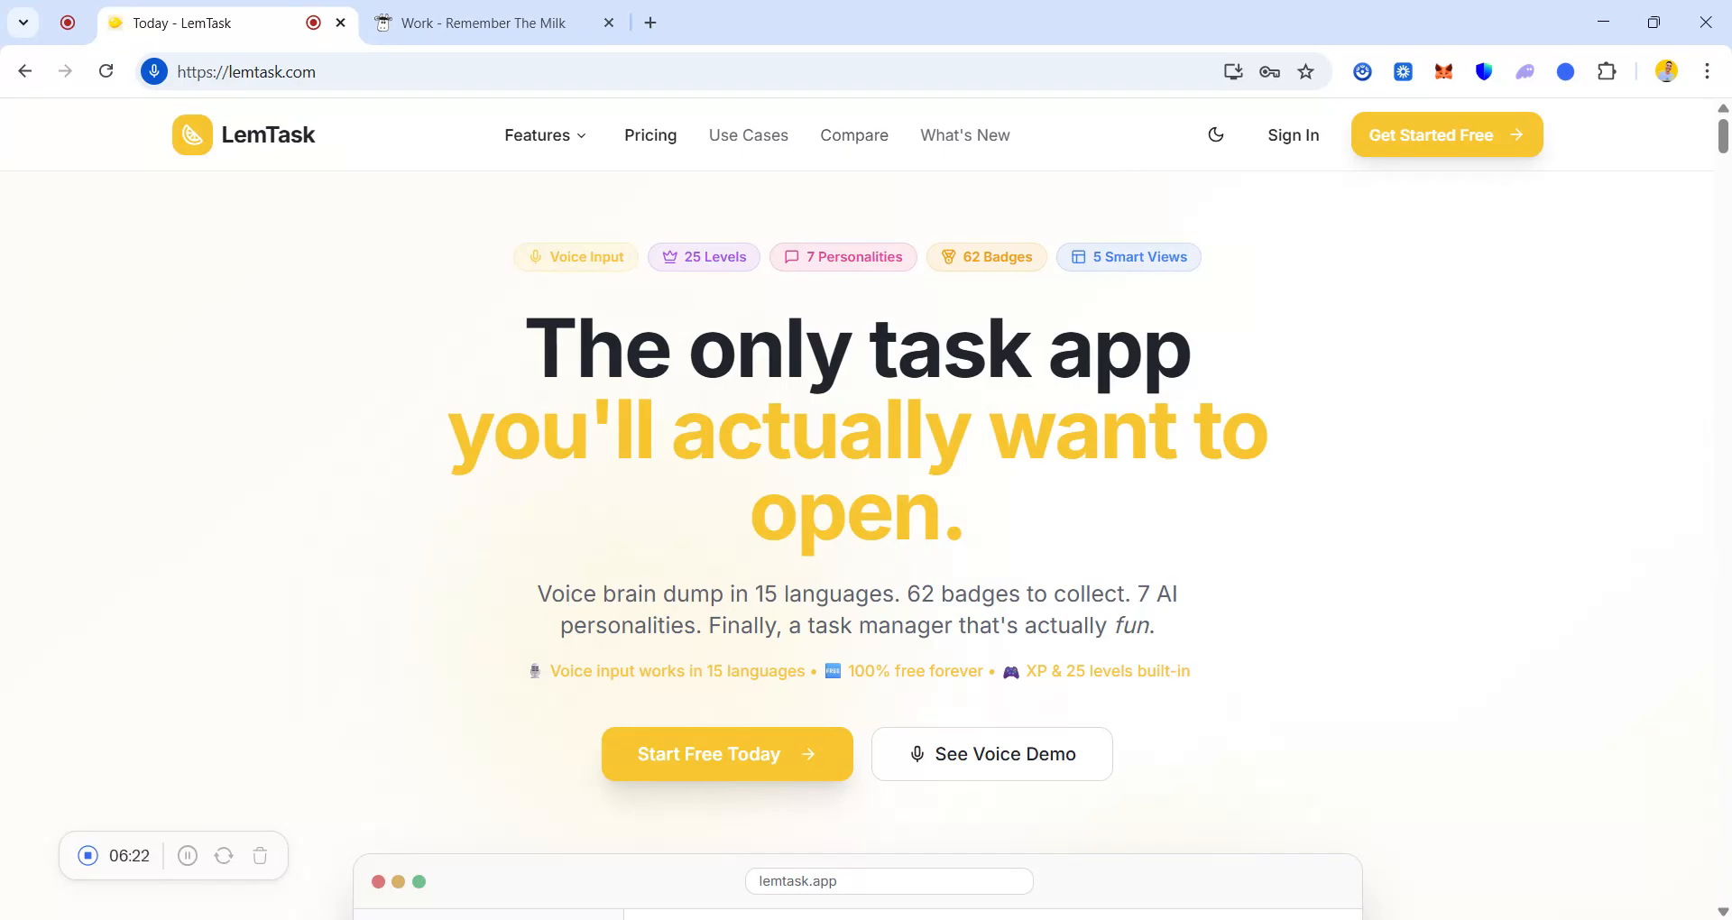
left_click(1476, 152)
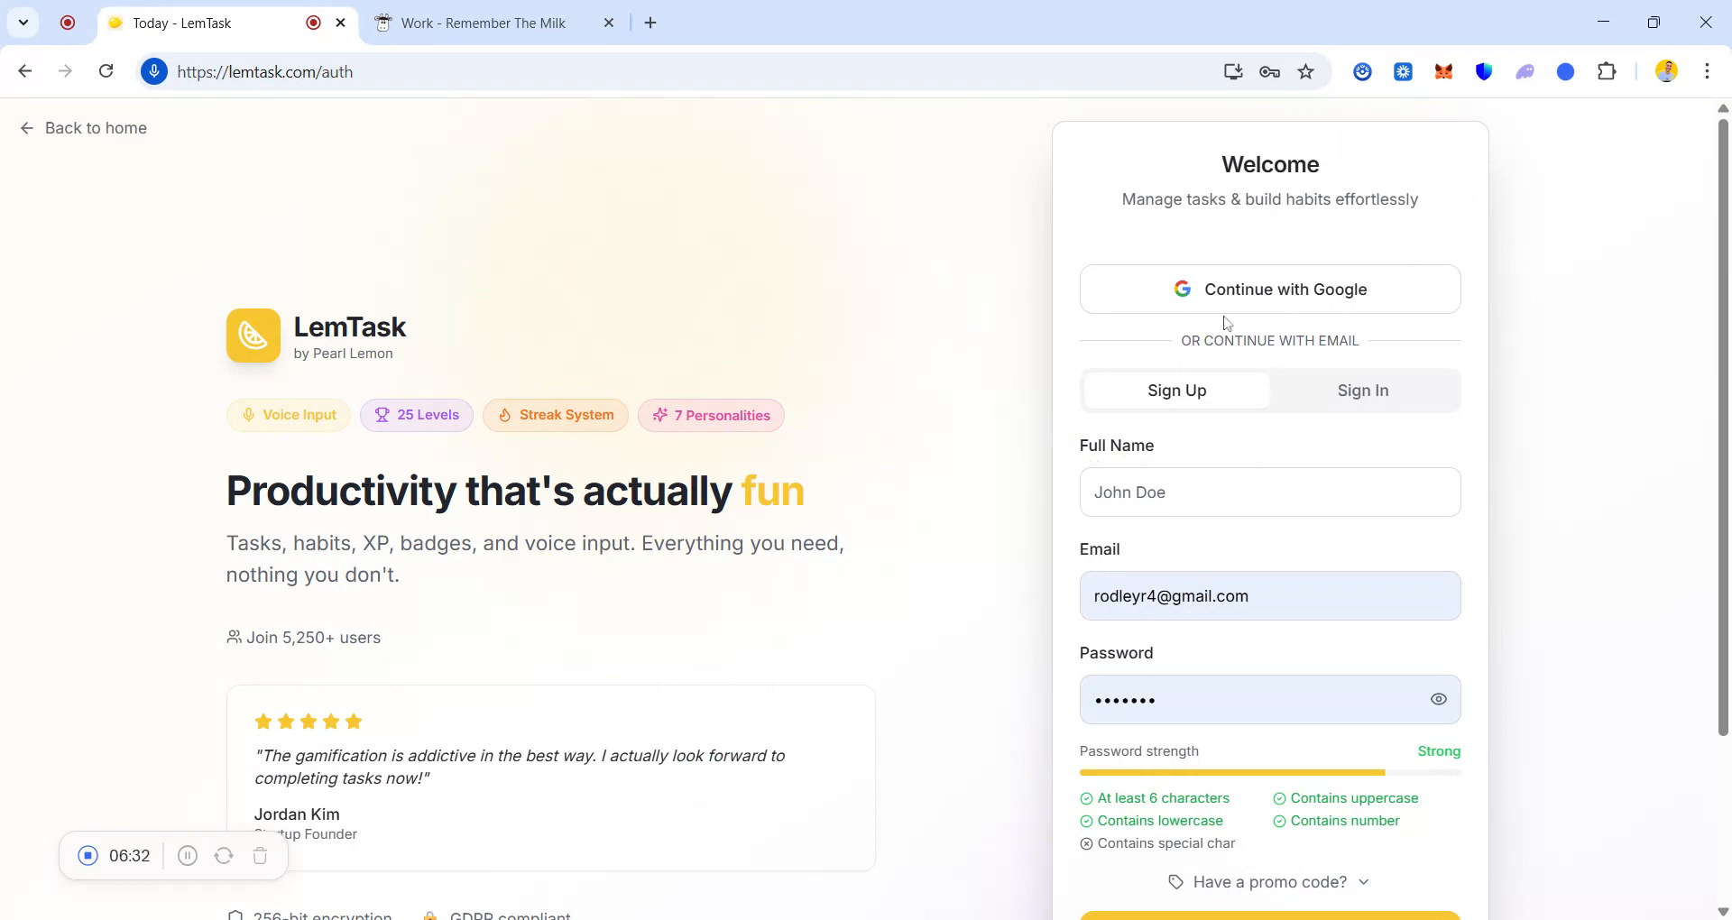
scroll(1697, 397, "down", 2)
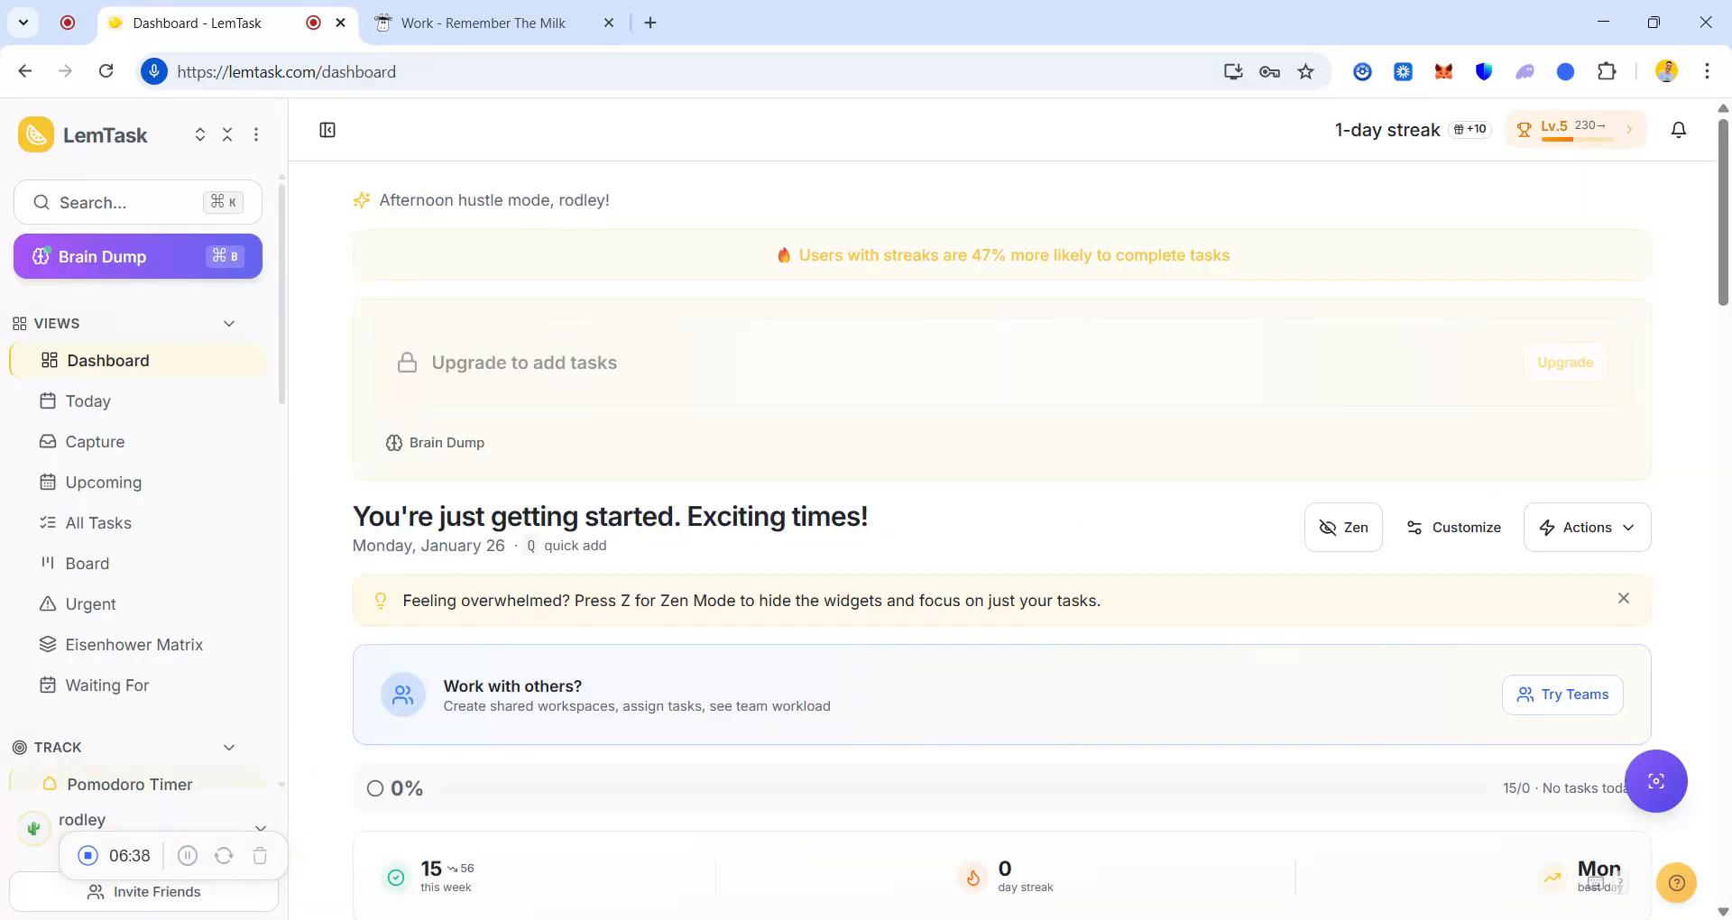
Look through the dashboard's widgets, including upcoming tasks, momentum and completion trend, and return to its beginning.
scroll(1001, 541, "down", 4)
scroll(1037, 541, "down", 2)
left_click_drag(1730, 349, 1705, 506)
scroll(1704, 512, "down", 1)
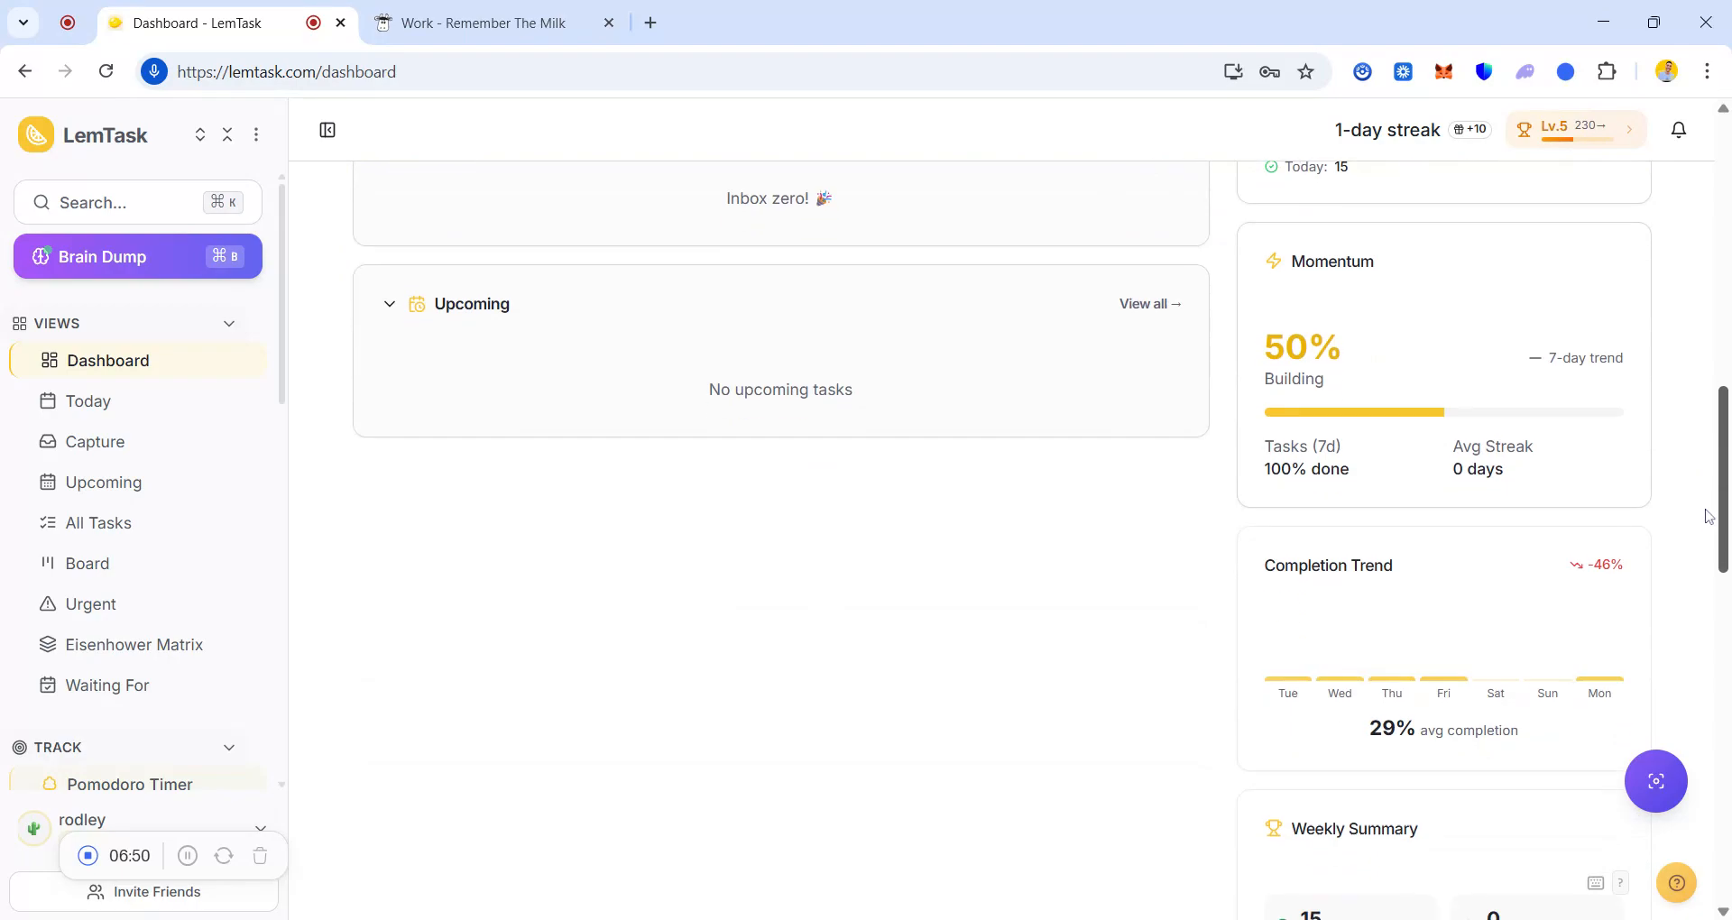
scroll(1705, 512, "up", 2)
left_click_drag(1724, 467, 1723, 236)
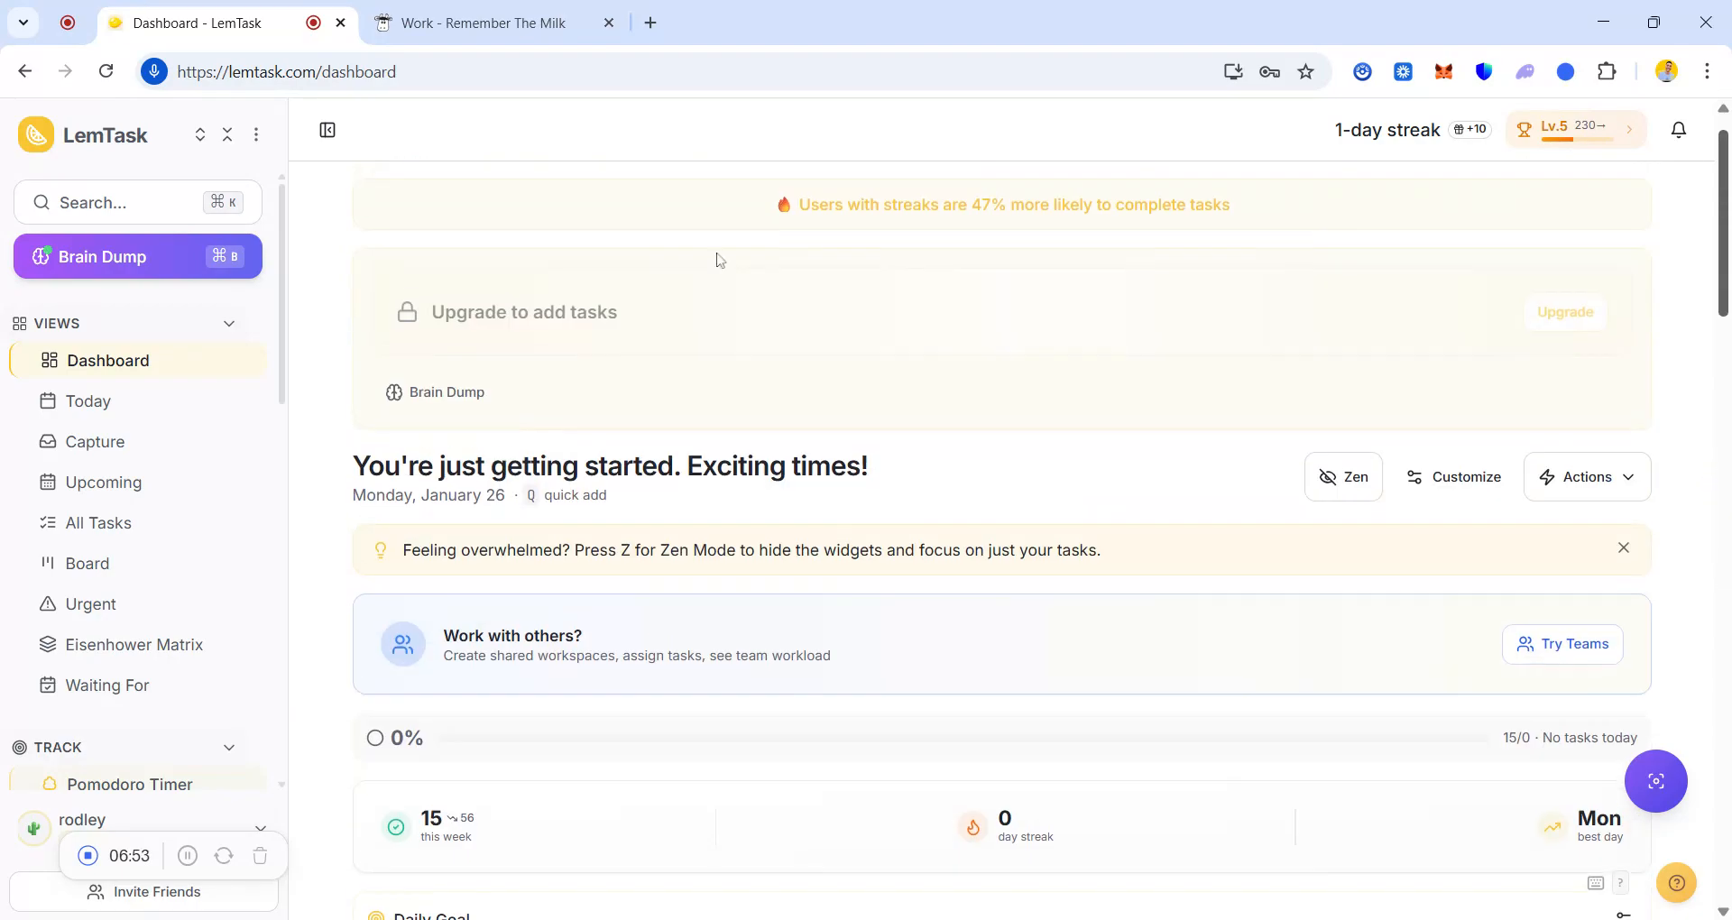
Start a Brain Dump by voice with "have the meeting today with my Ceo", correcting the last word to Ceo.
left_click(93, 276)
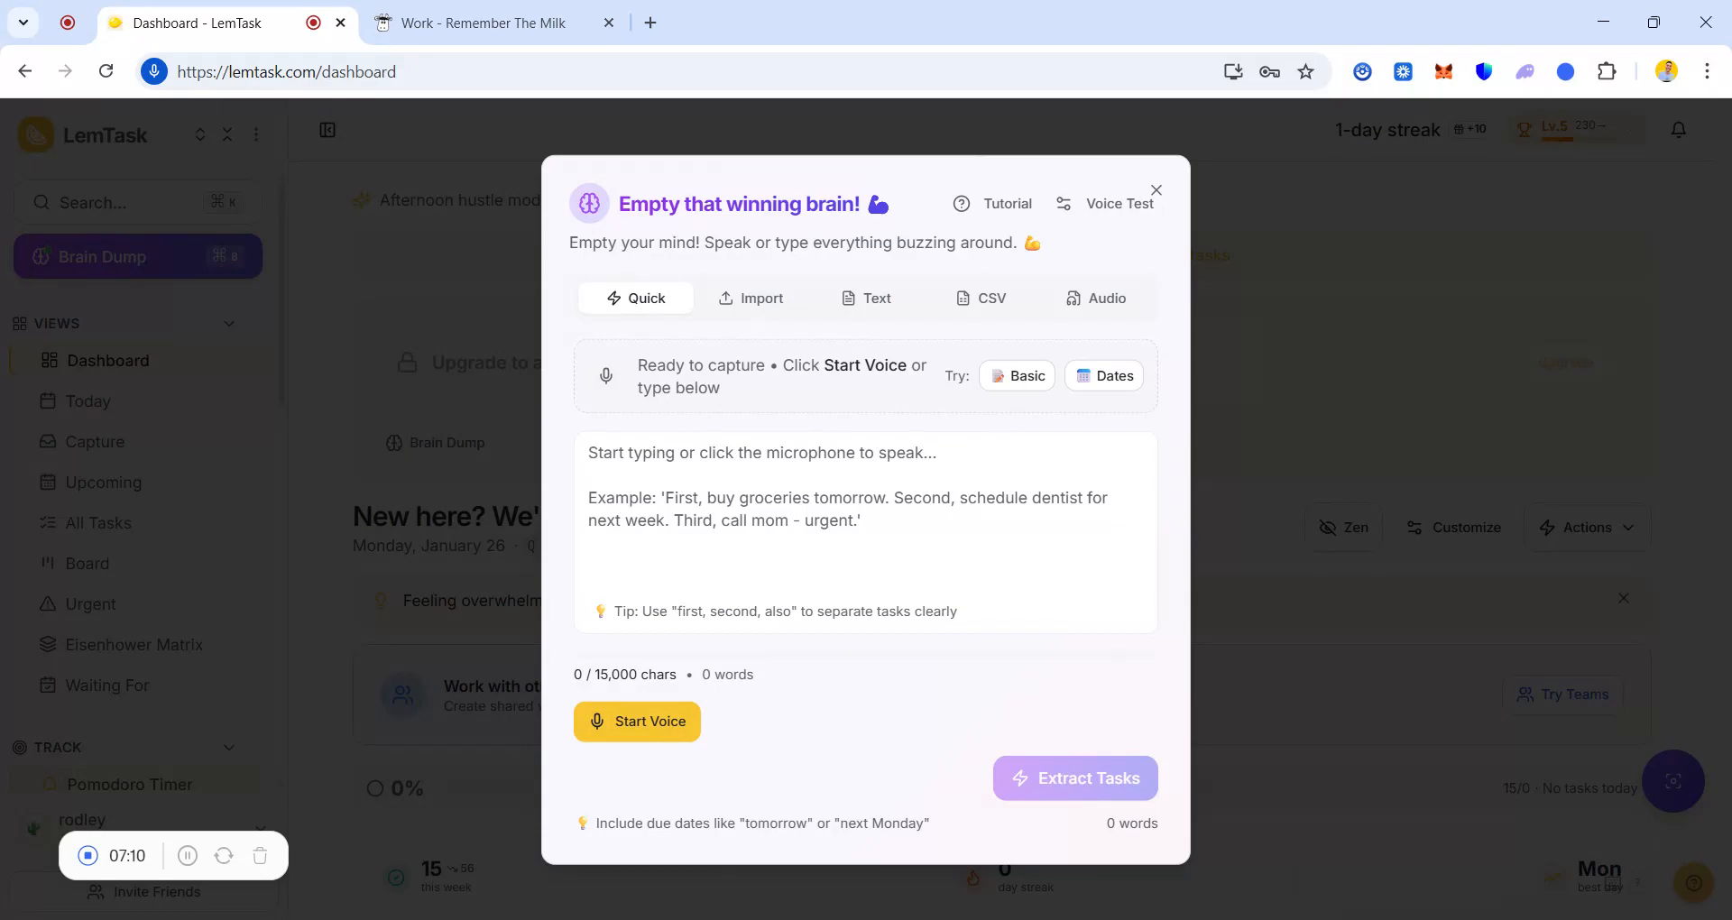
left_click(672, 735)
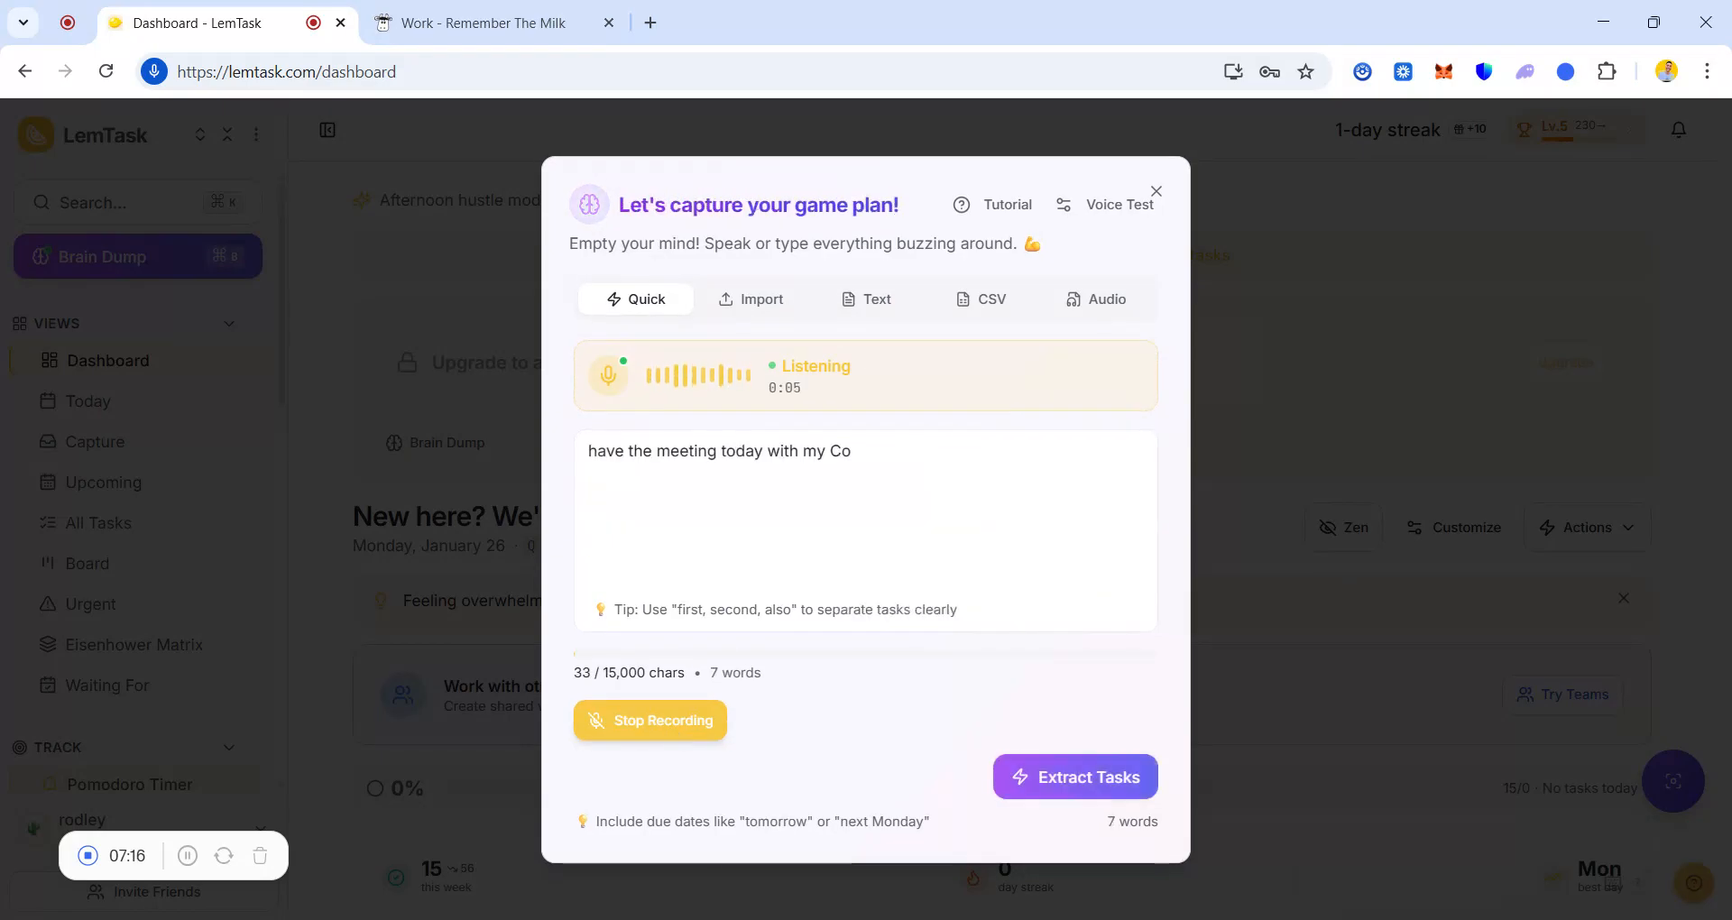
left_click(787, 623)
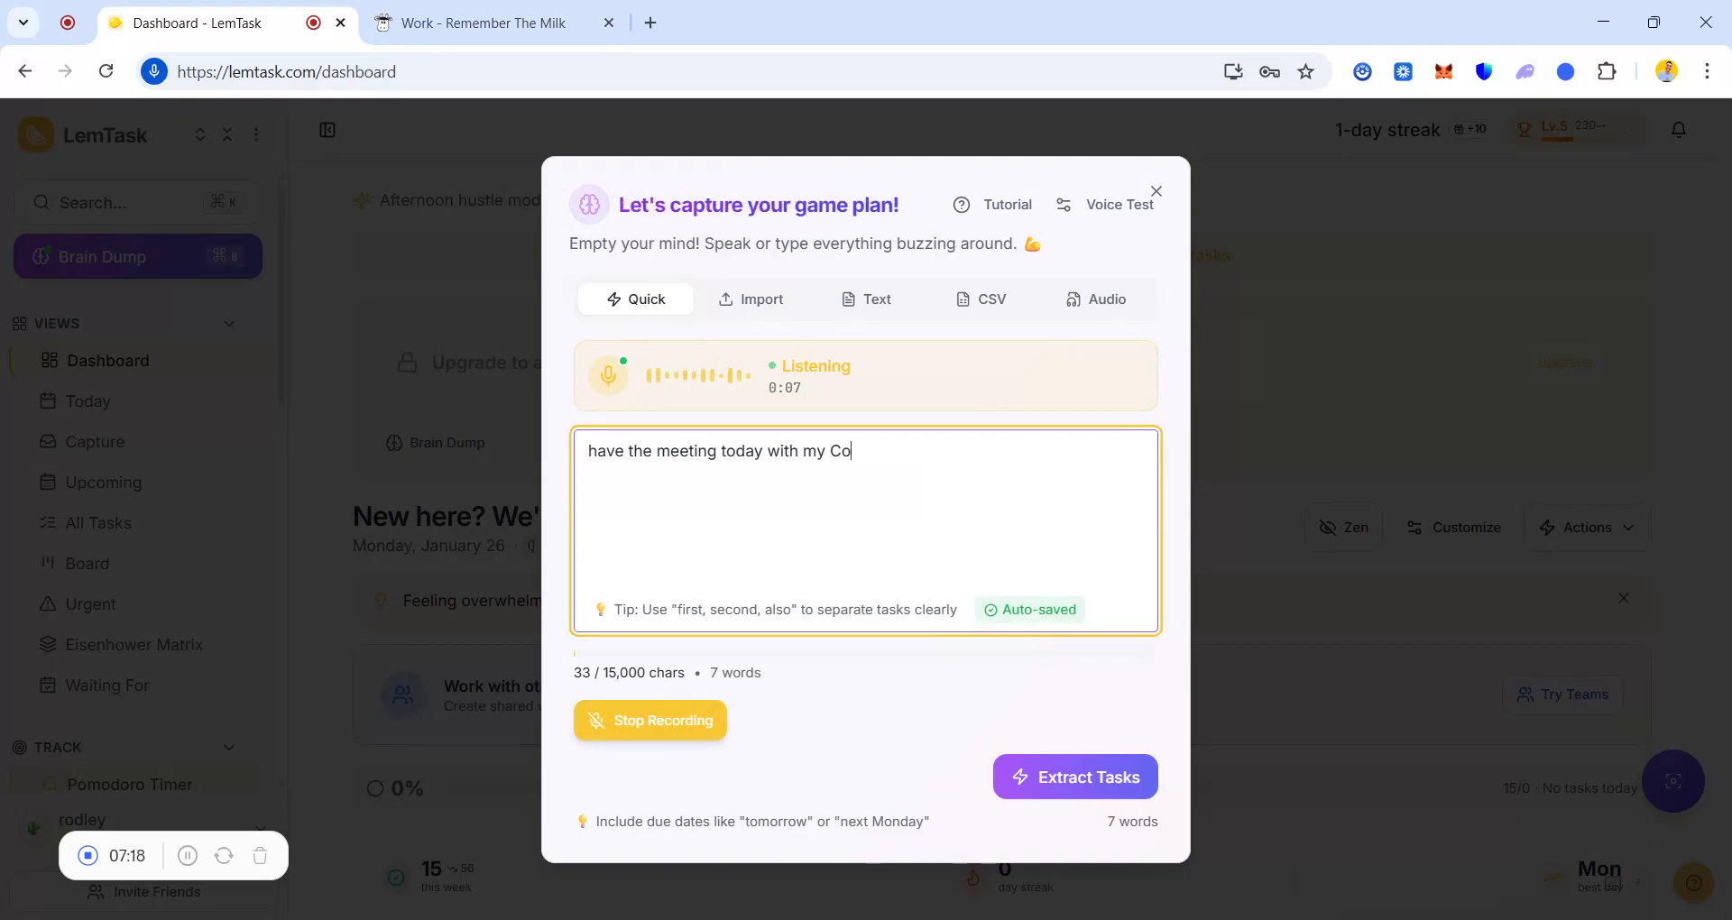
key("BackSpace")
type("eo")
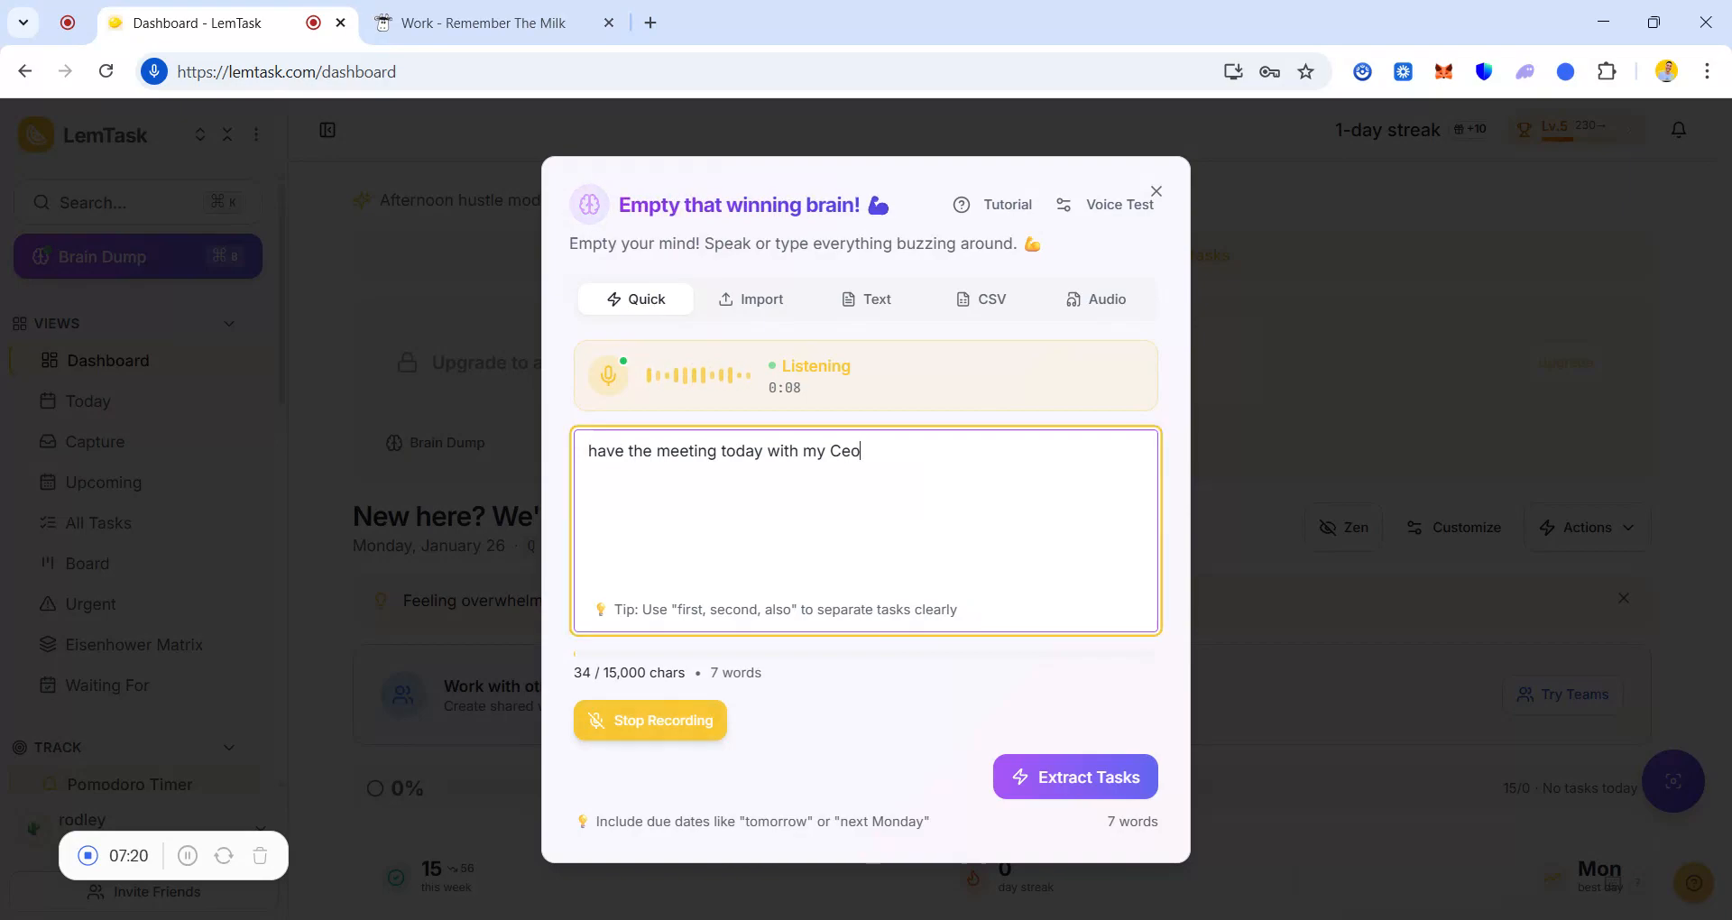
Extract the CEO meeting task from the brain dump, set its time to 15:55 and add it.
left_click(1016, 783)
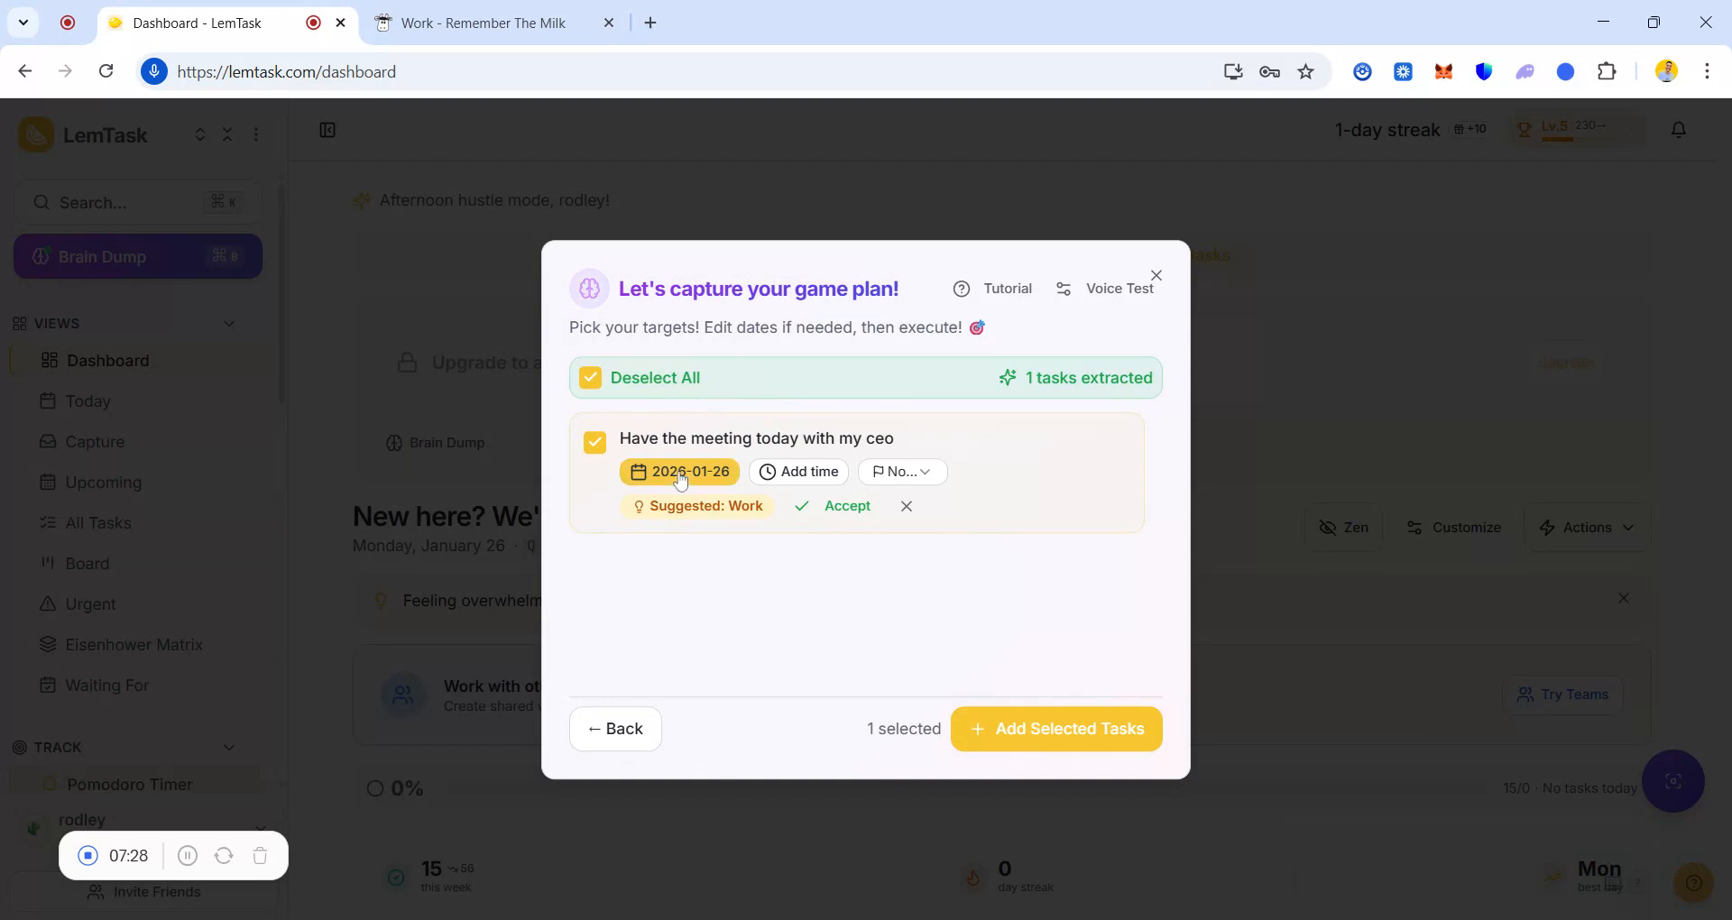
left_click(784, 481)
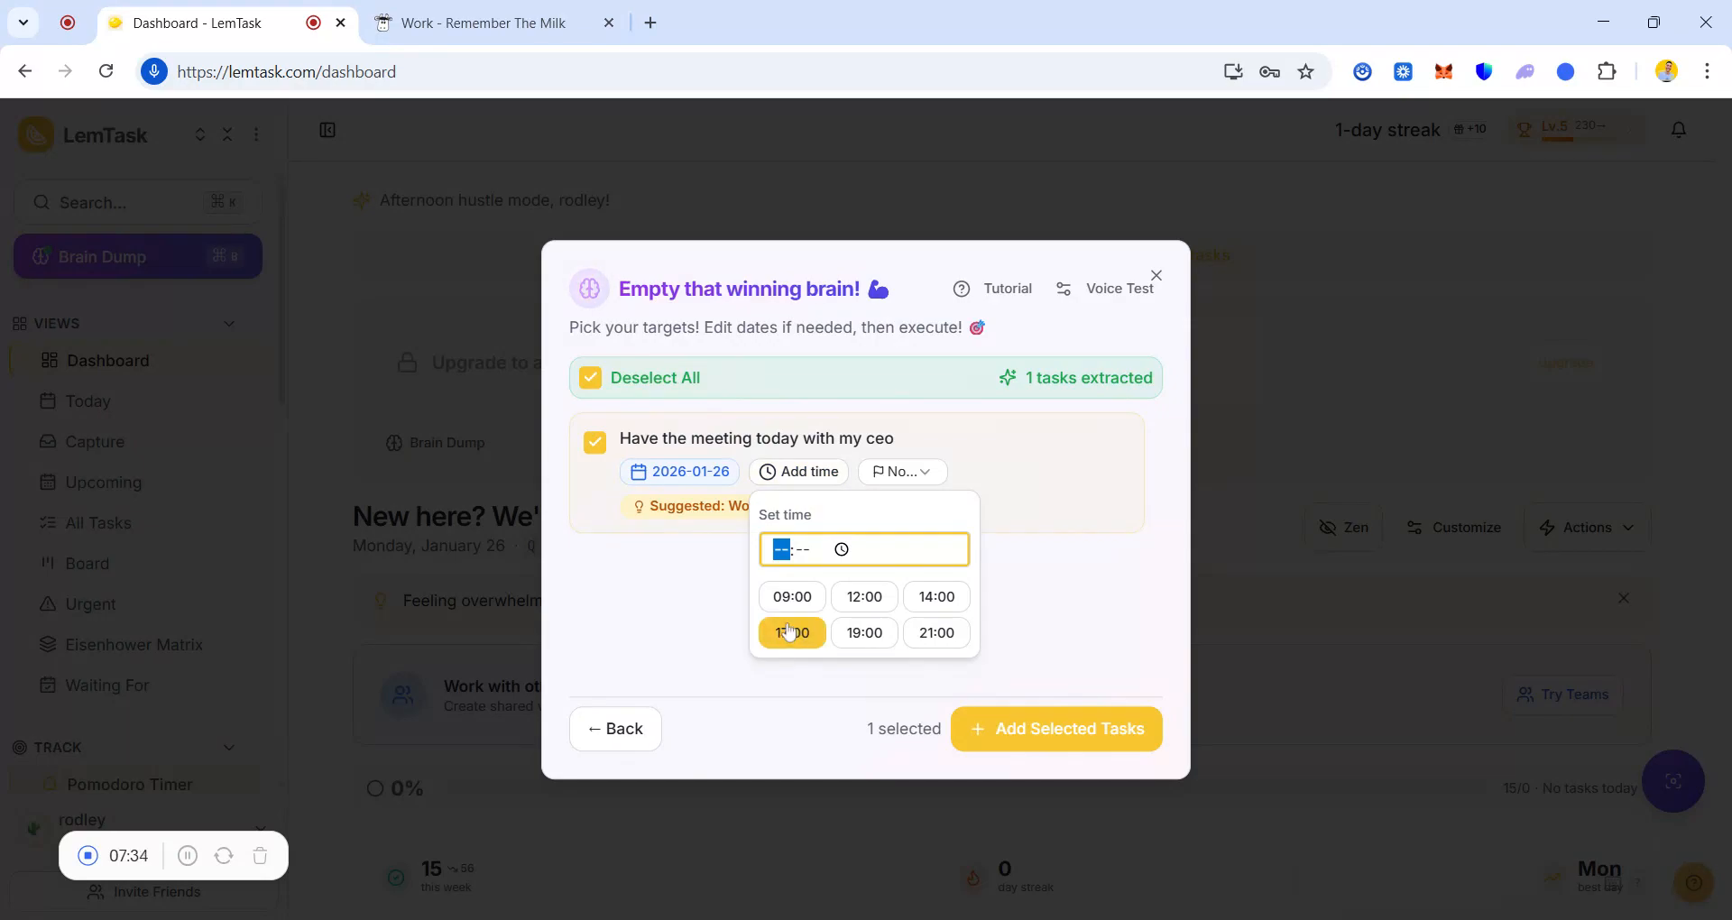
type("15:")
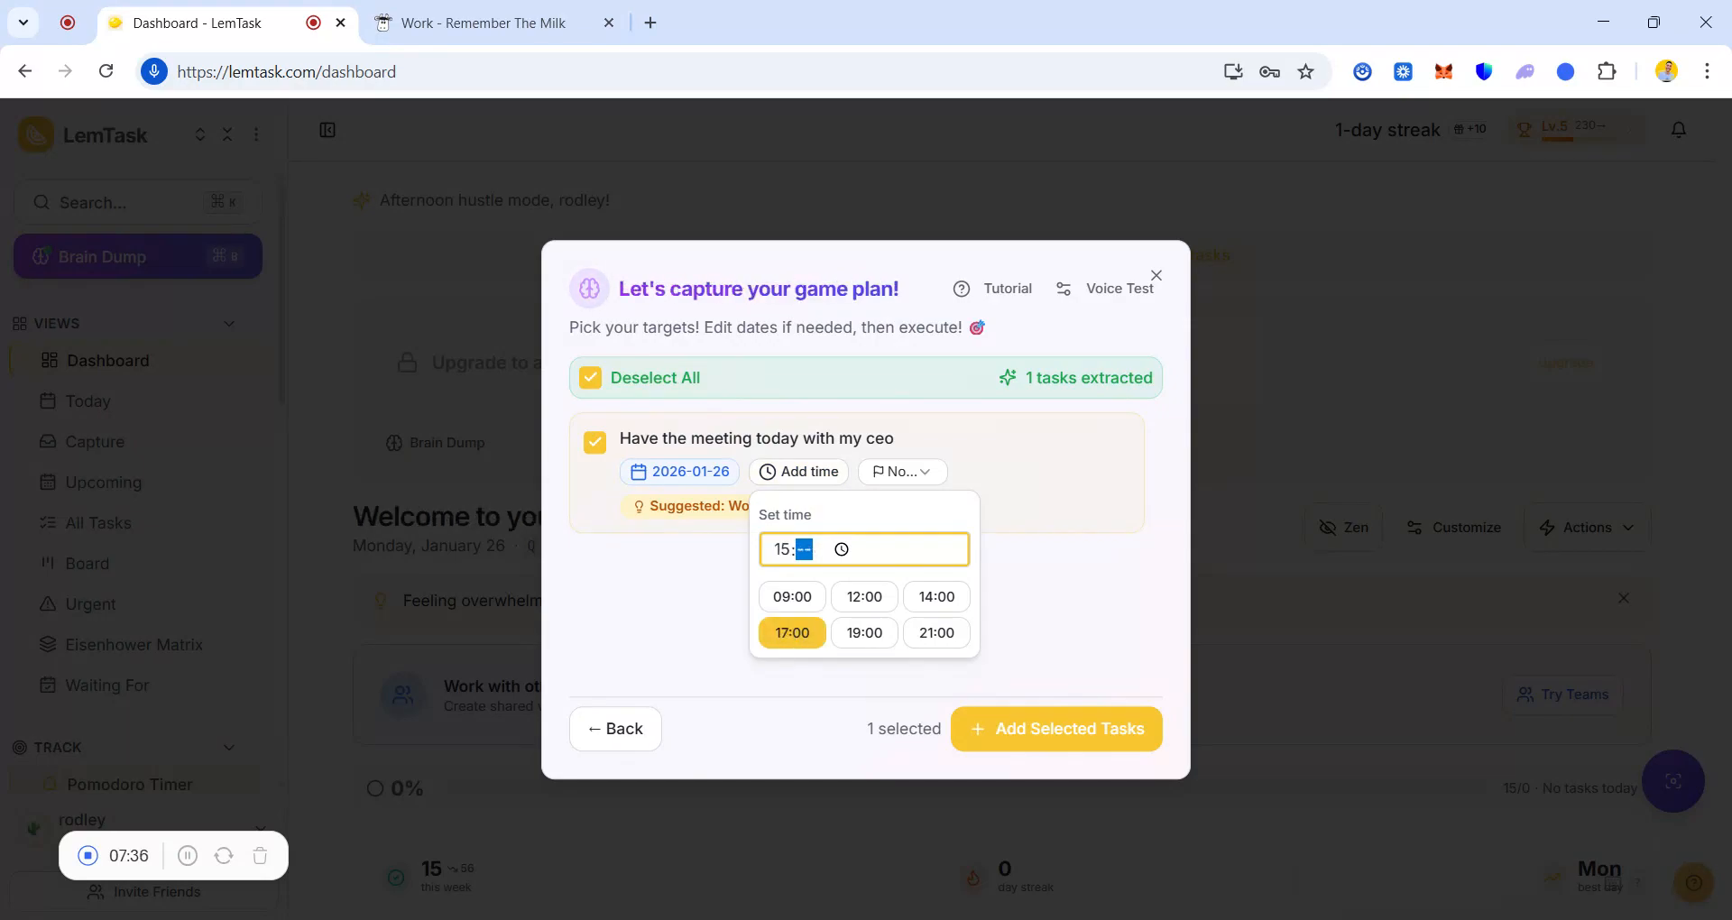
type("55")
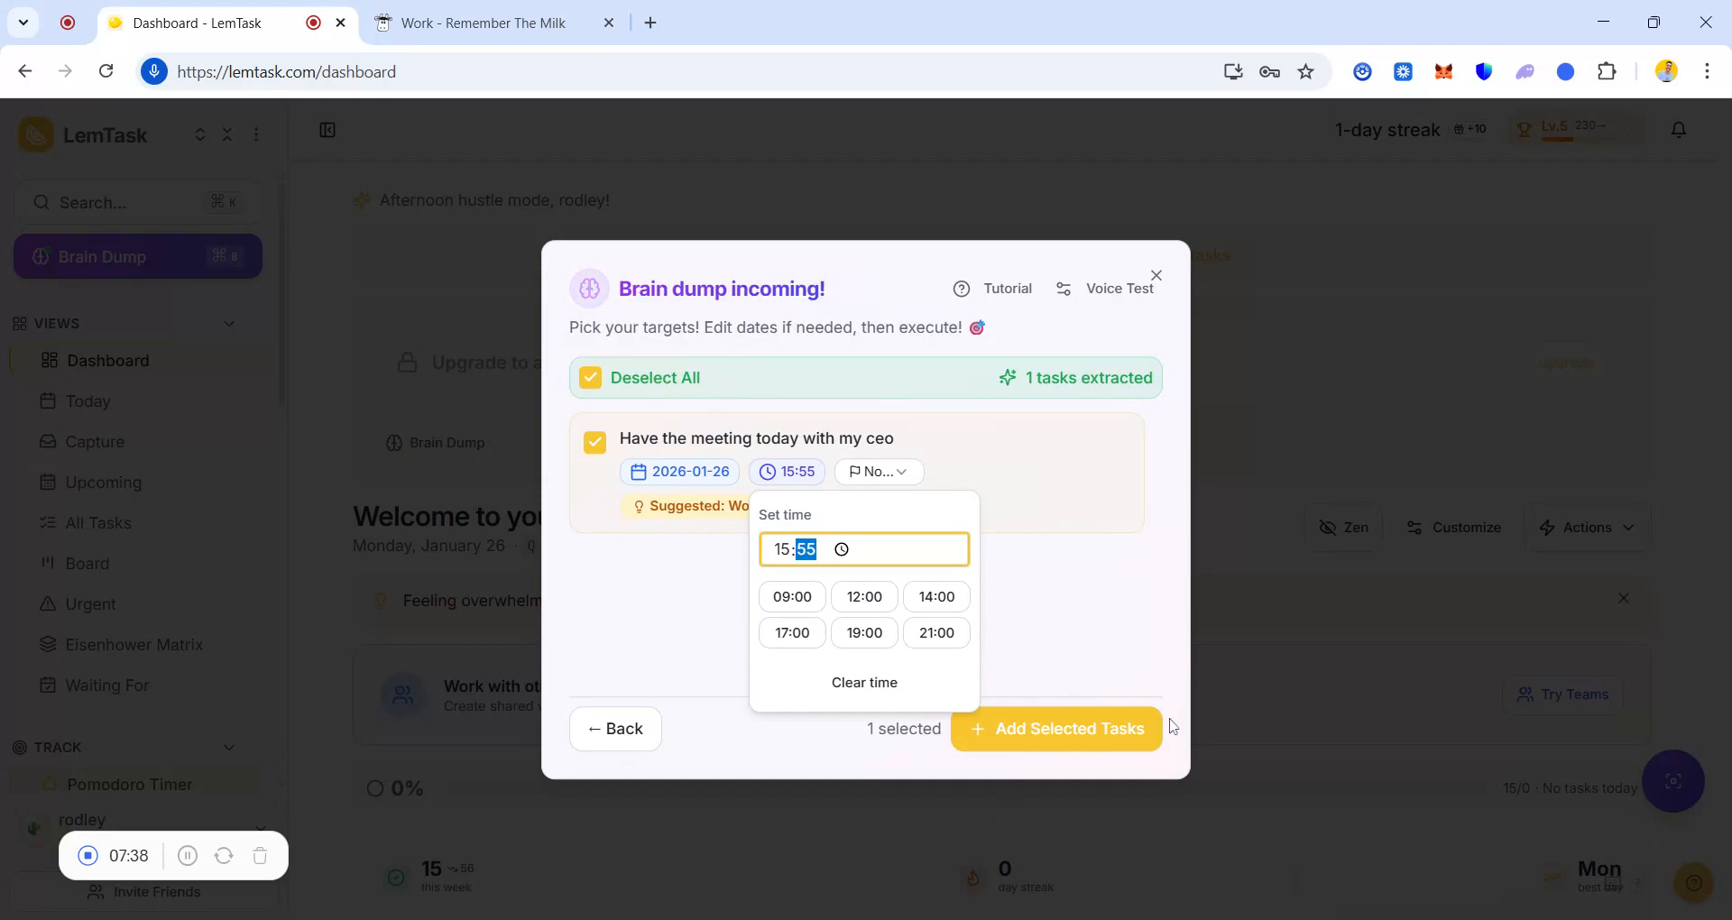
left_click(1085, 729)
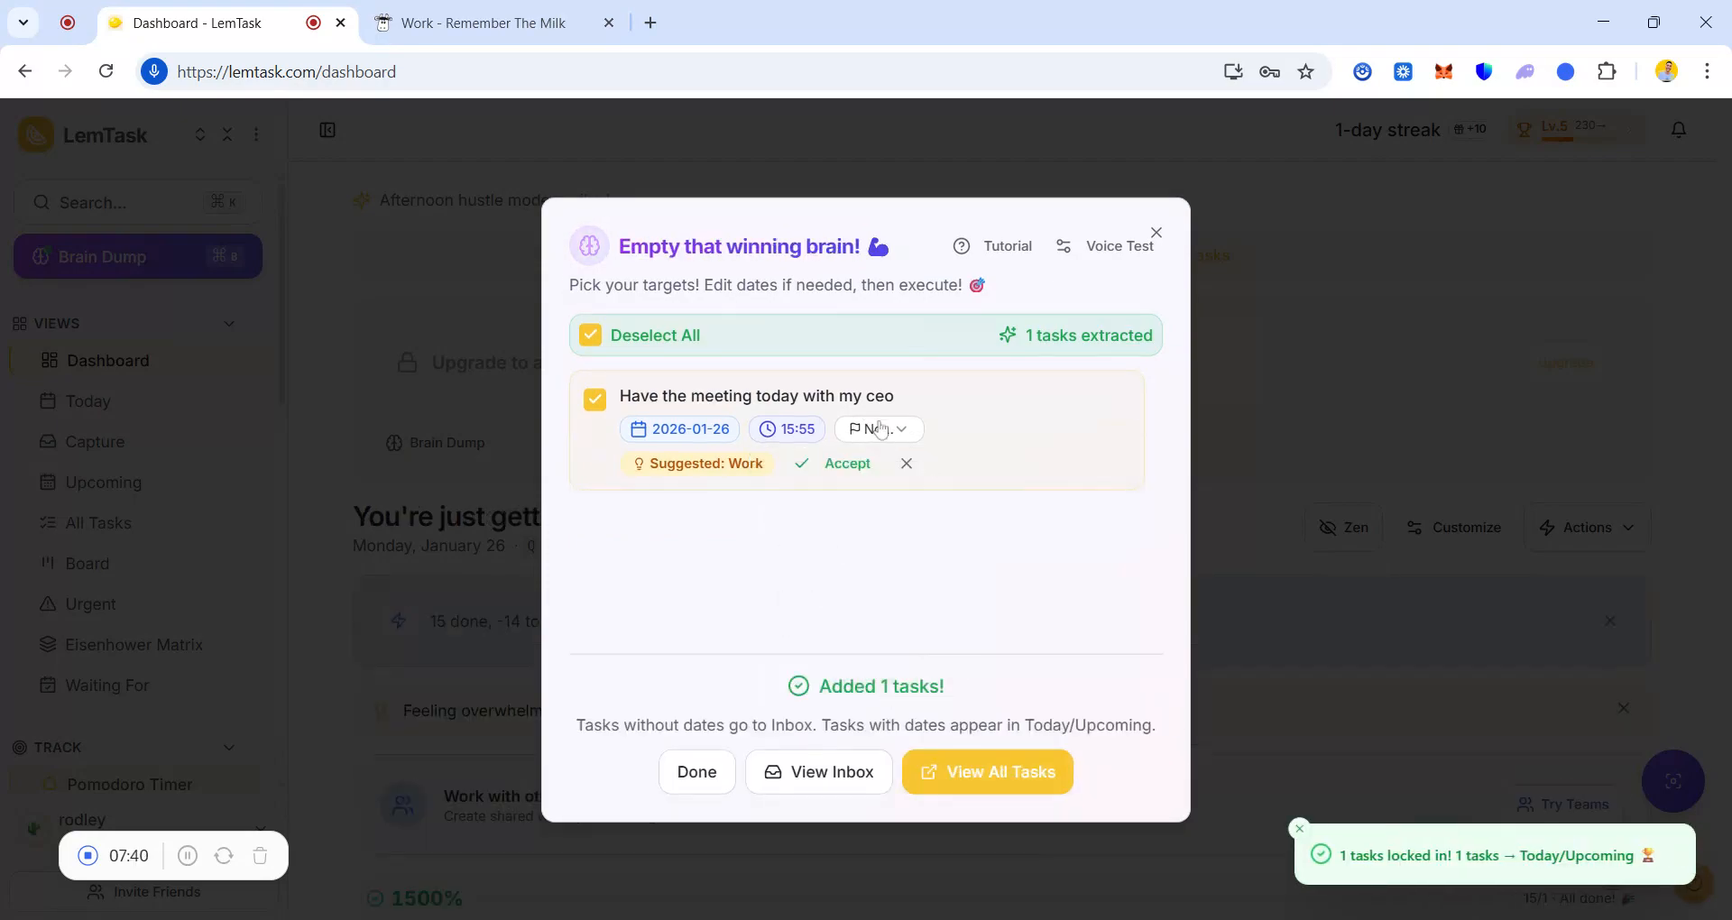
Try to set the added CEO meeting task's priority to Medium, and close the brain dump.
left_click(880, 427)
left_click(898, 541)
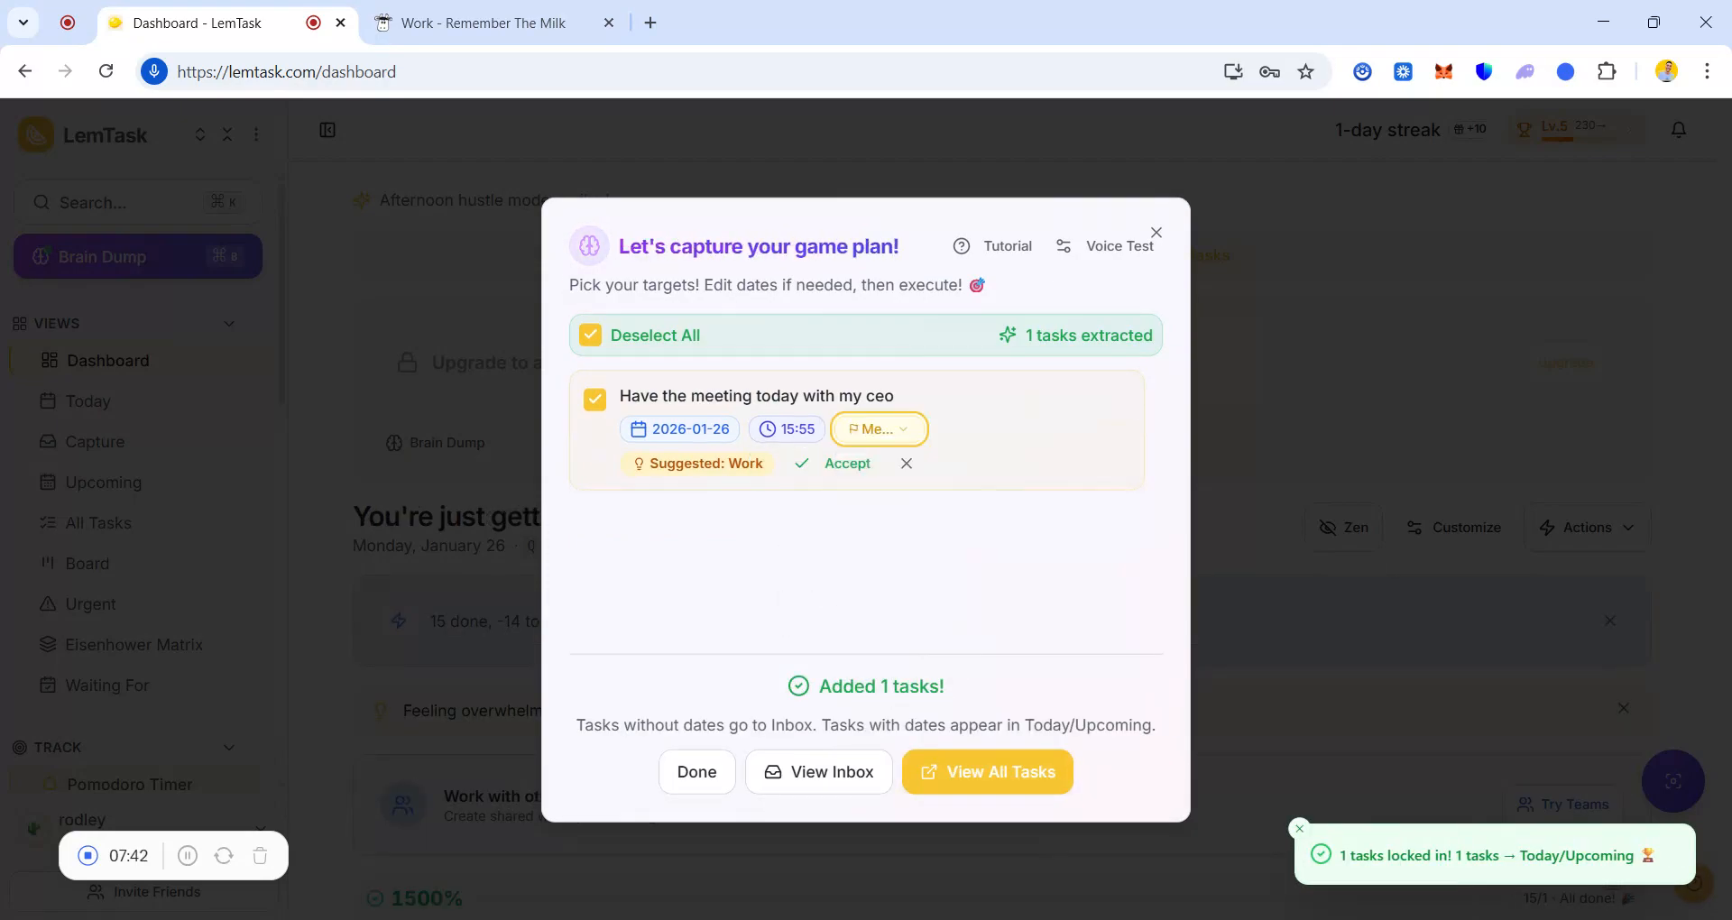
left_click(1153, 184)
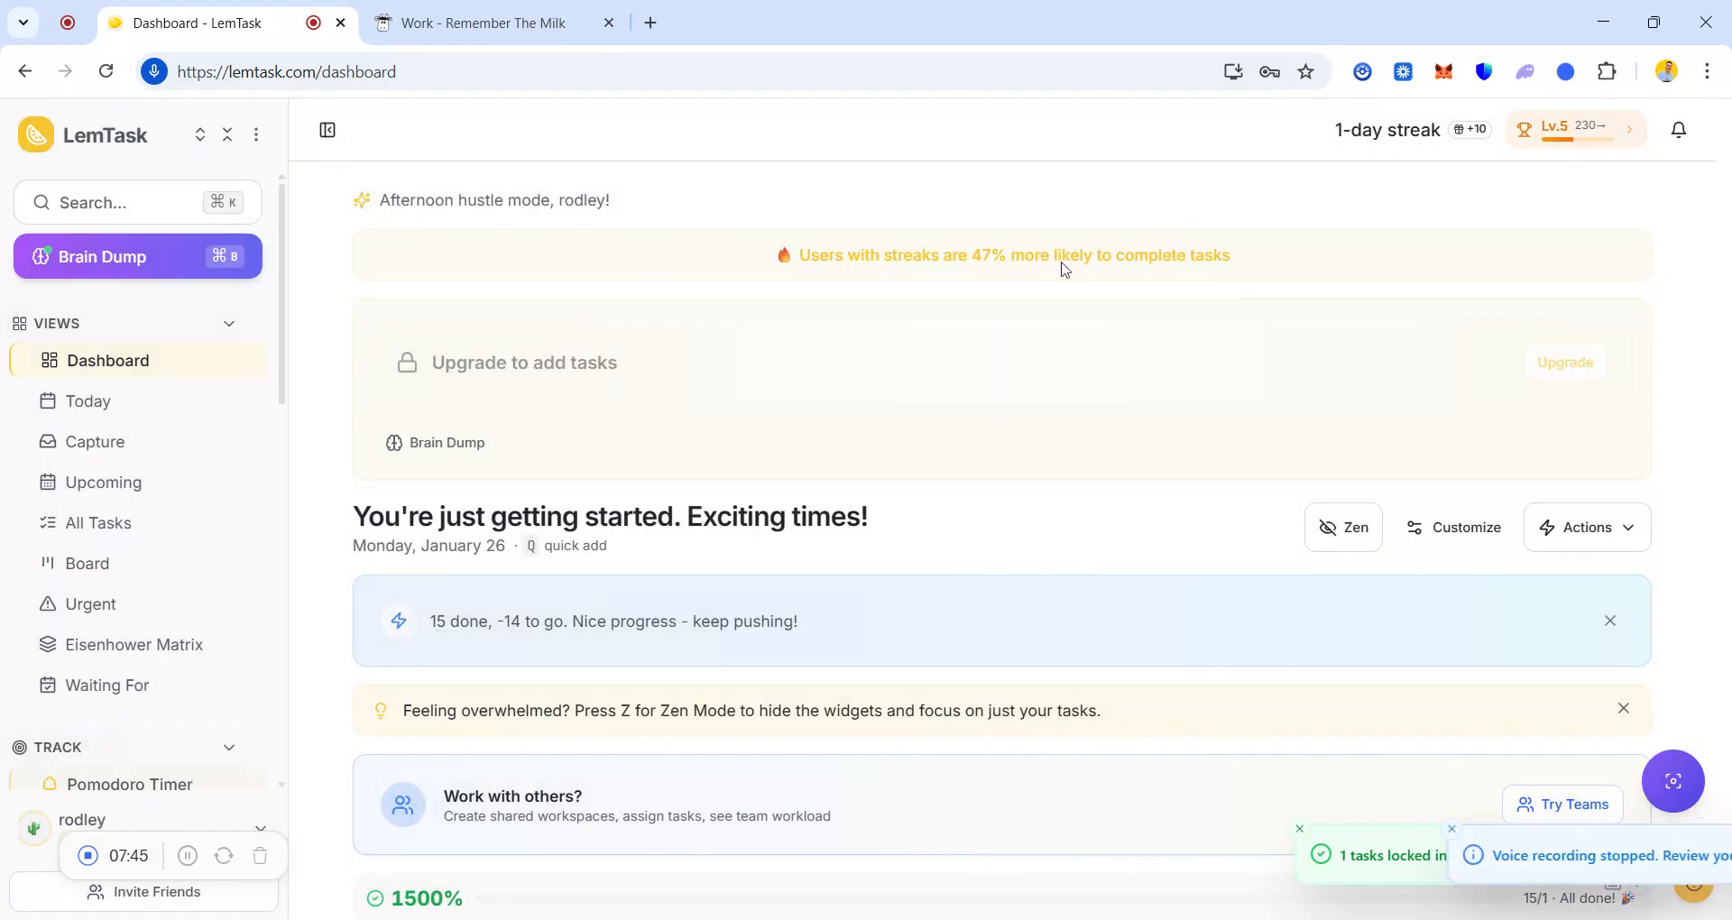
Open a new Brain Dump and clear the stray dictated text from it.
left_click(176, 257)
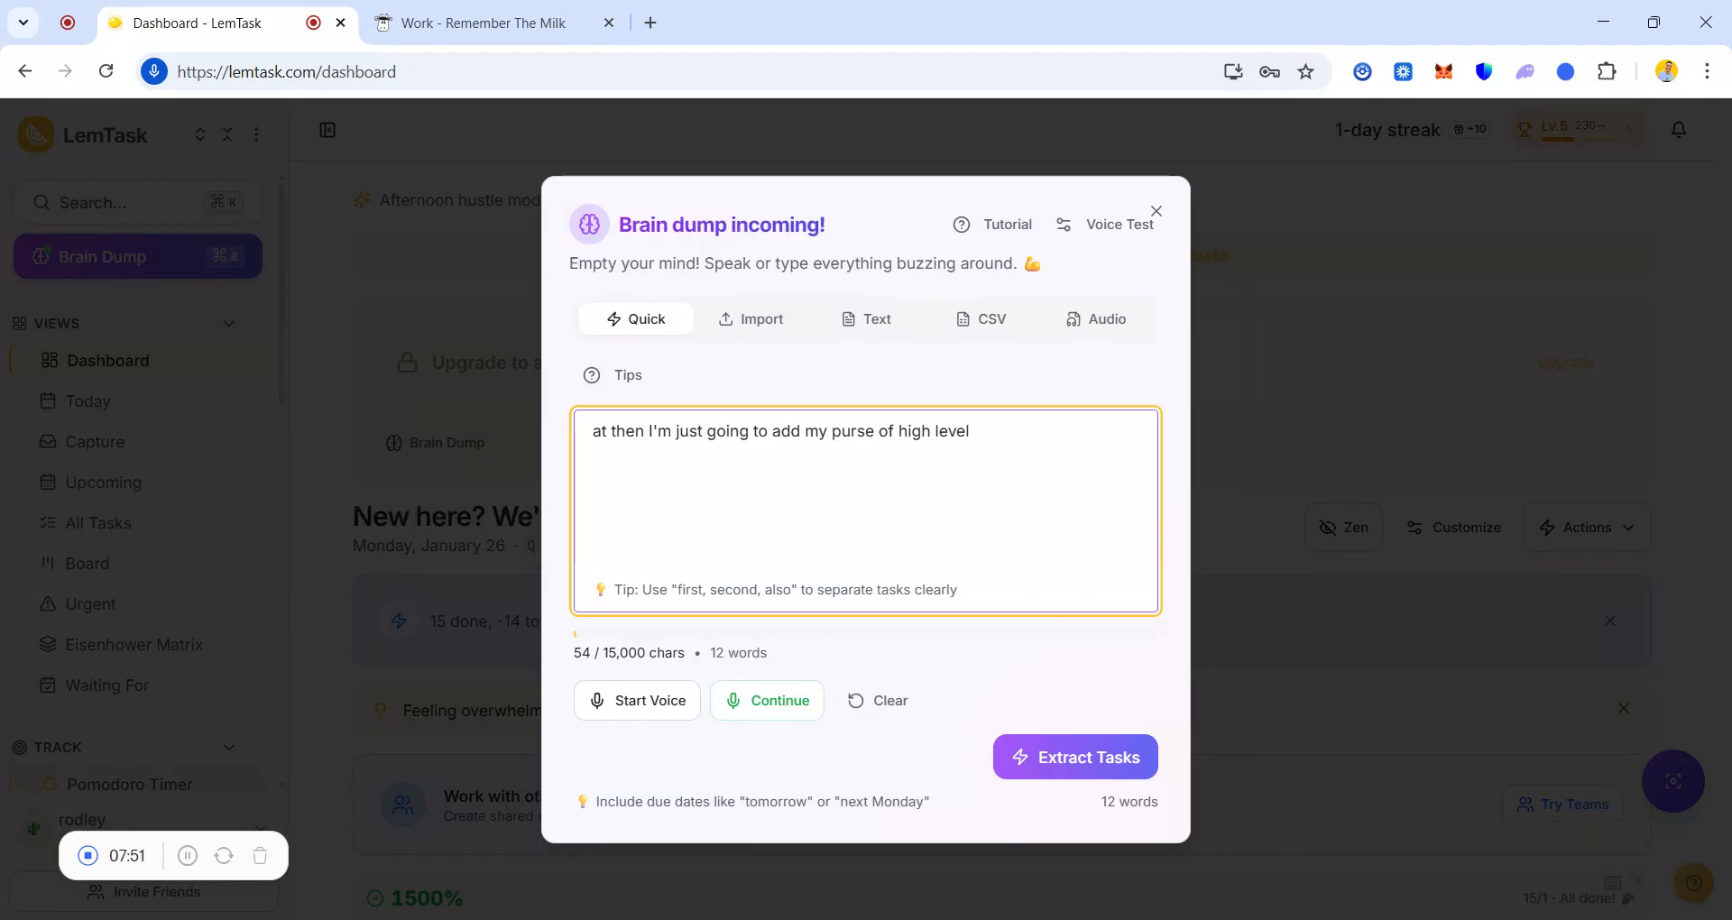
key("BackSpace")
key("BackSpace")
key("BackSpace")
key("BackSpace")
key("BackSpace")
key("BackSpace")
key("BackSpace")
key("BackSpace")
key("BackSpace")
key("BackSpace")
key("BackSpace")
key("BackSpace")
key("BackSpace")
key("BackSpace")
key("BackSpace")
key("BackSpace")
key("BackSpace")
key("BackSpace")
key("BackSpace")
key("BackSpace")
key("BackSpace")
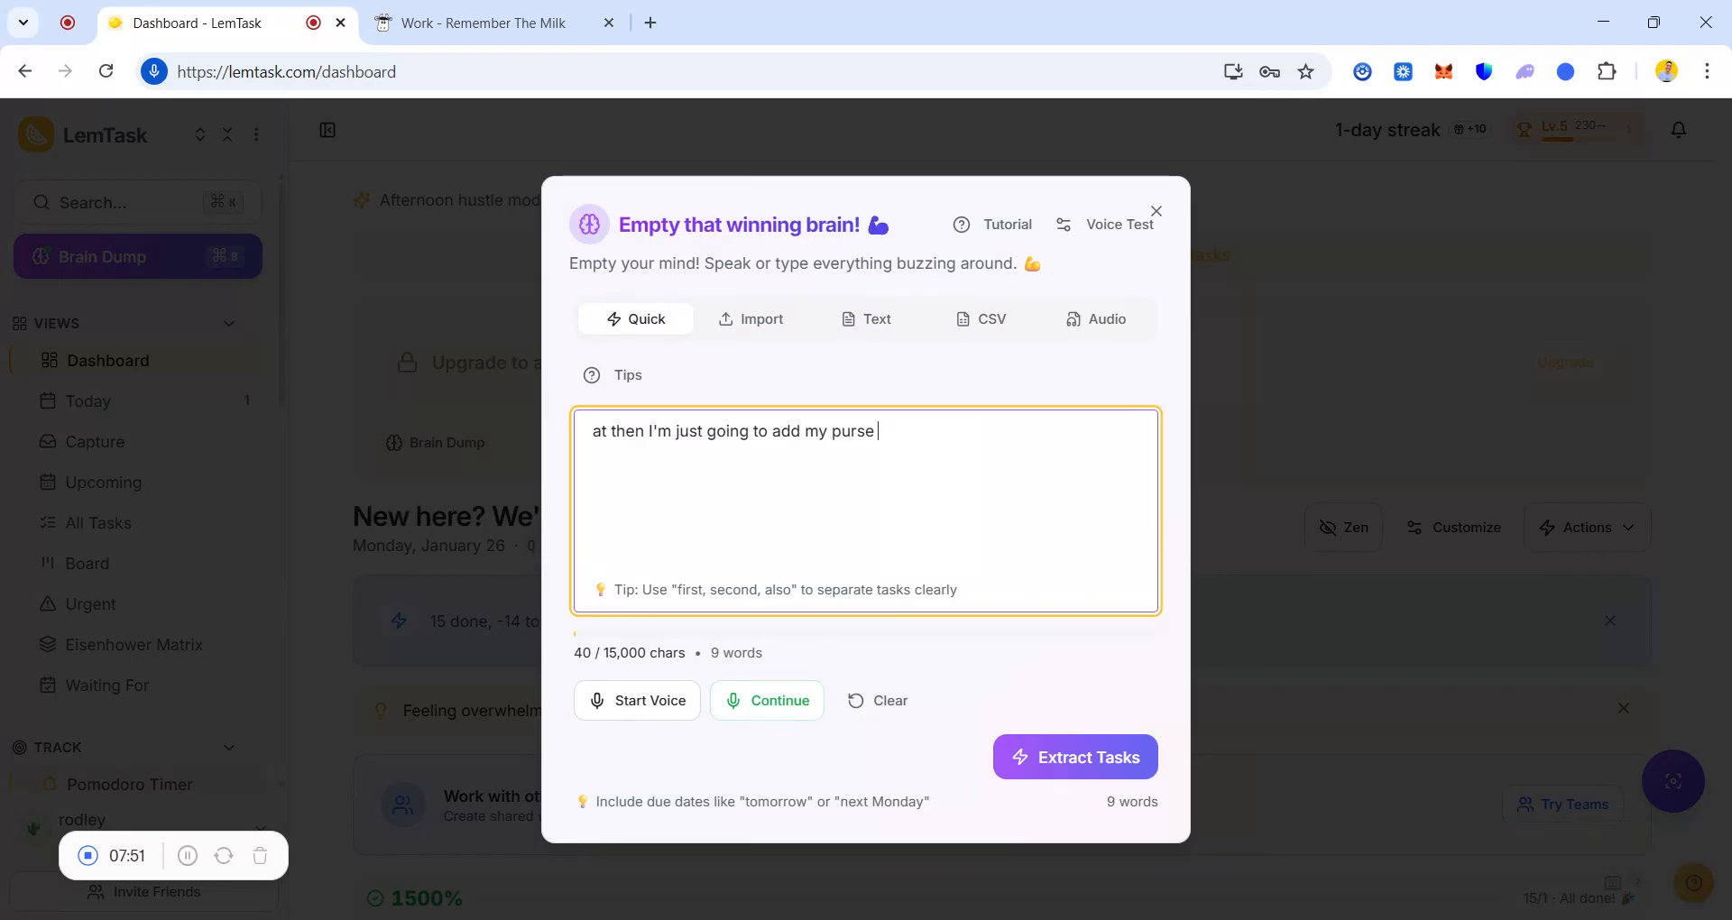
key("BackSpace")
key("BackSpace")
key("BackSpace")
key("BackSpace")
key("BackSpace")
key("BackSpace")
key("BackSpace")
key("BackSpace")
key("BackSpace")
key("BackSpace")
key("BackSpace")
key("BackSpace")
key("BackSpace")
key("BackSpace")
key("BackSpace")
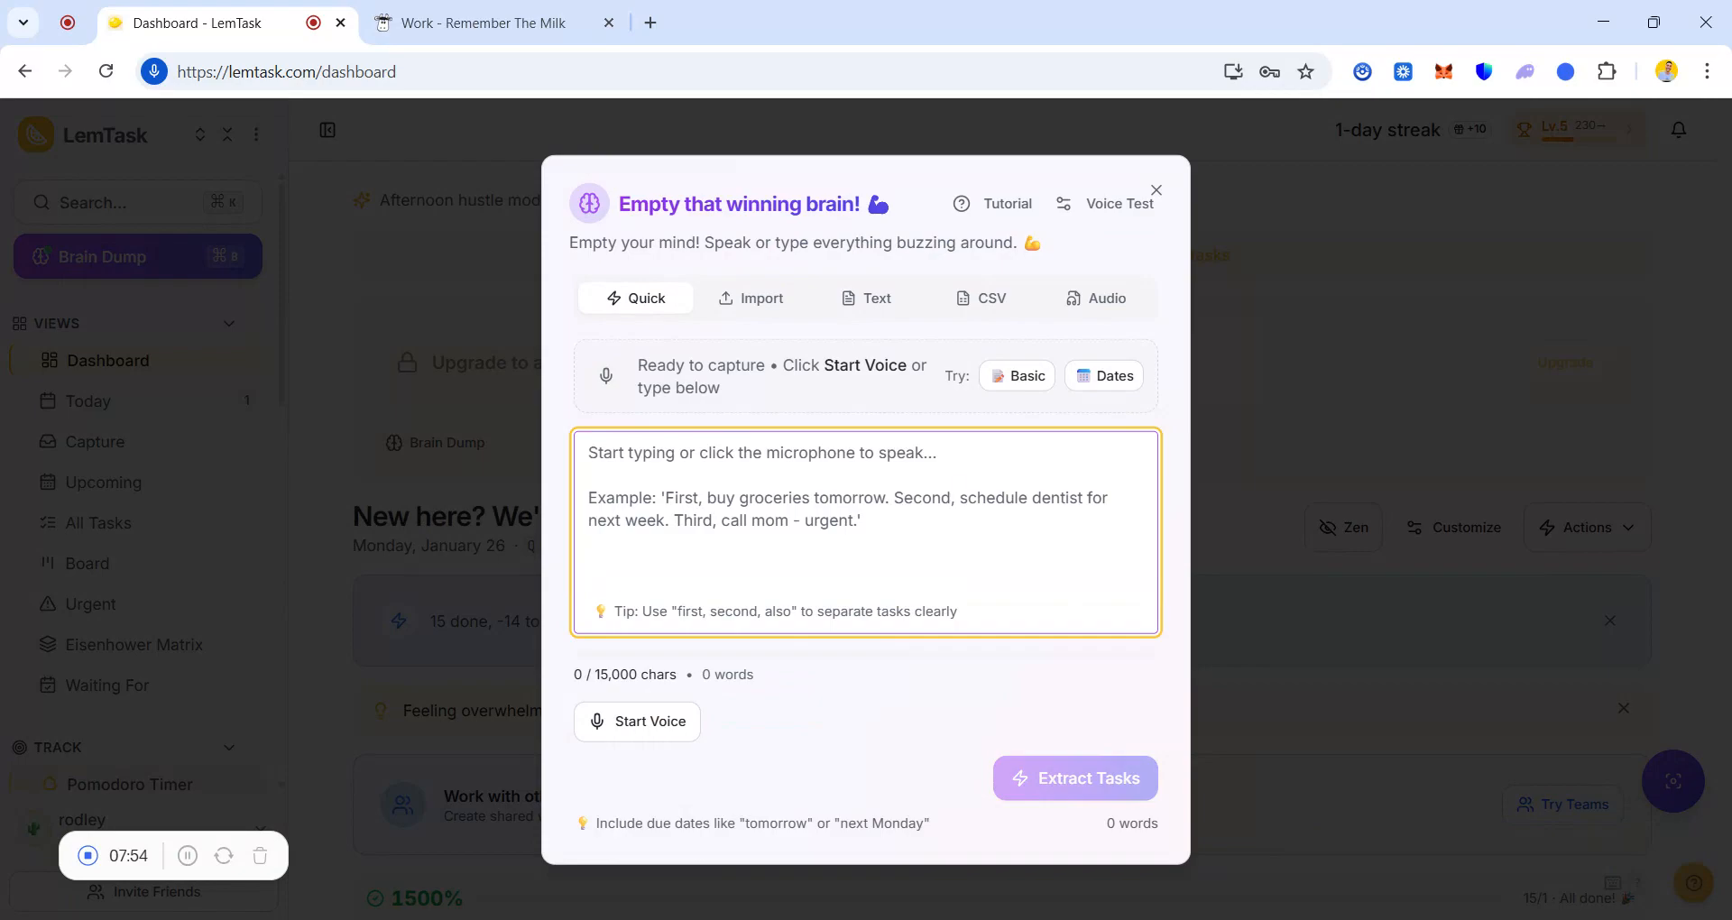
Dictate "check if all my tasks are done today" into the brain dump, stop the recording and extract the task.
left_click(609, 731)
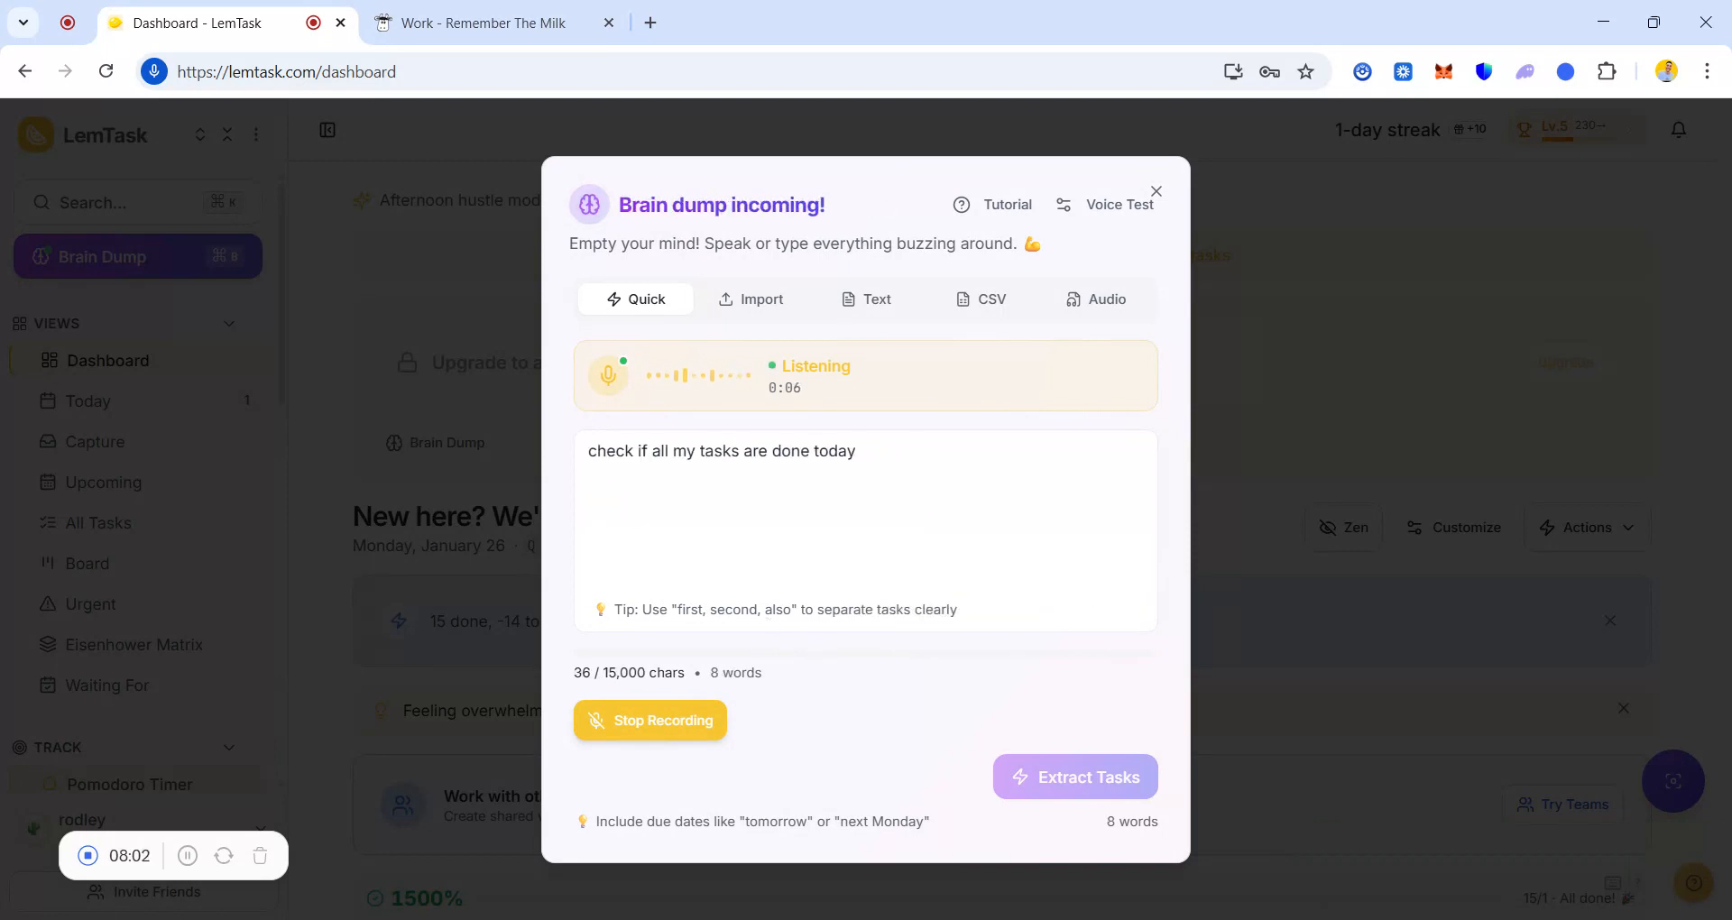
left_click(637, 721)
left_click(1048, 761)
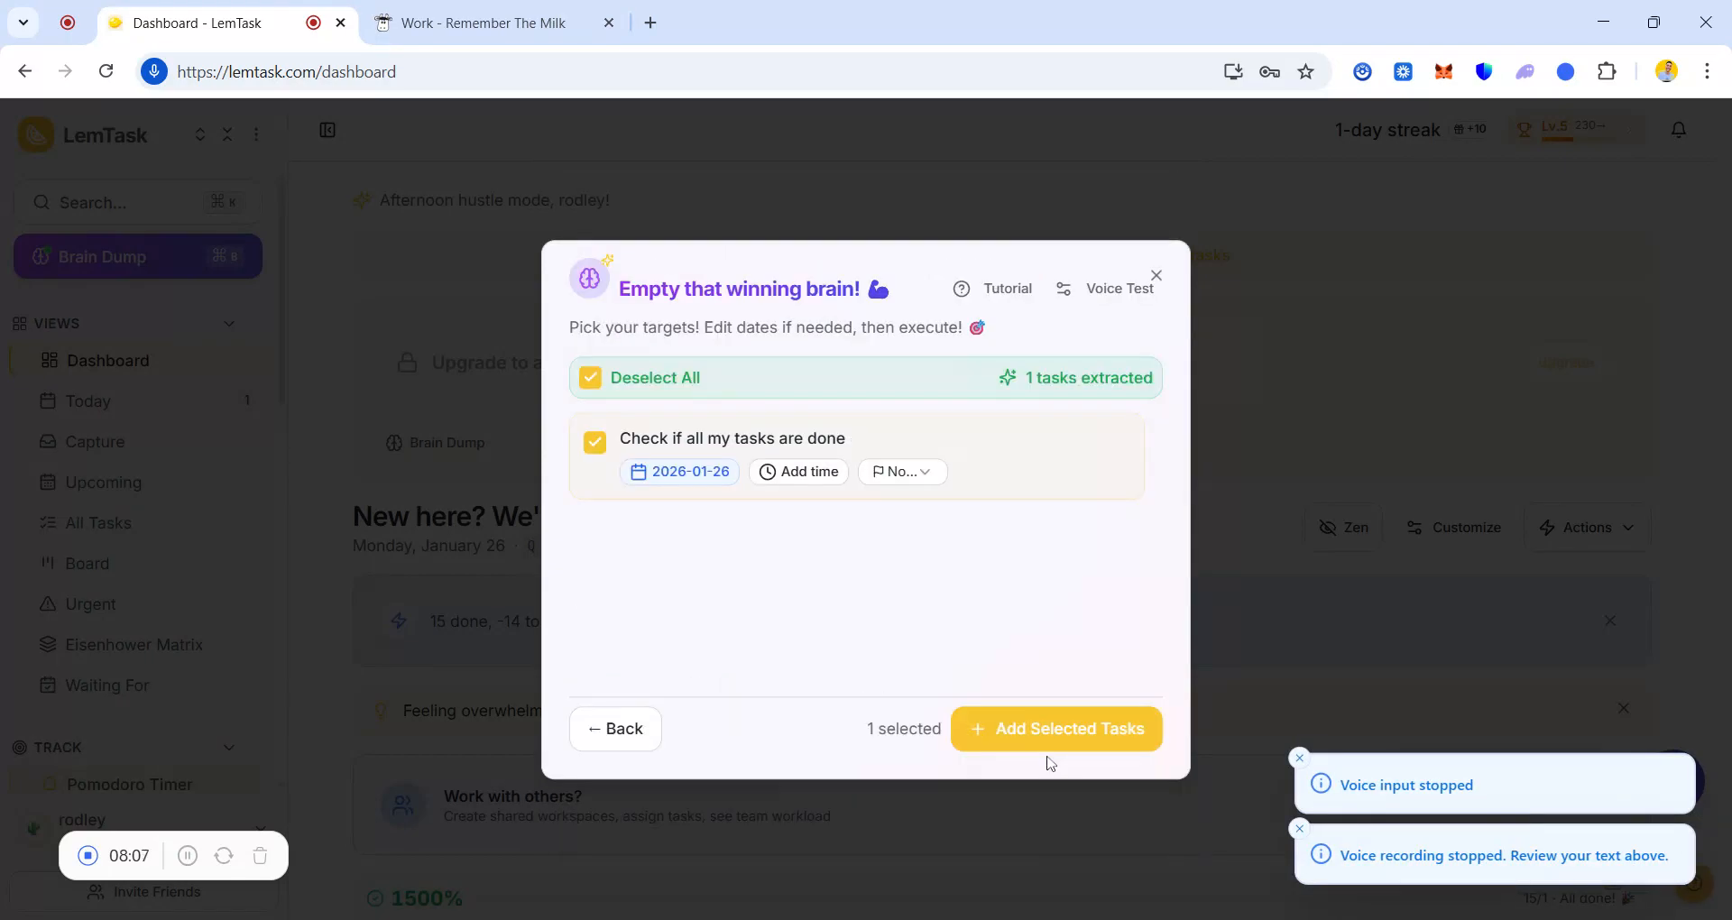
Set the "Check if all my tasks are done" task to 17:00 and Medium priority, add it and close the brain dump.
left_click(799, 471)
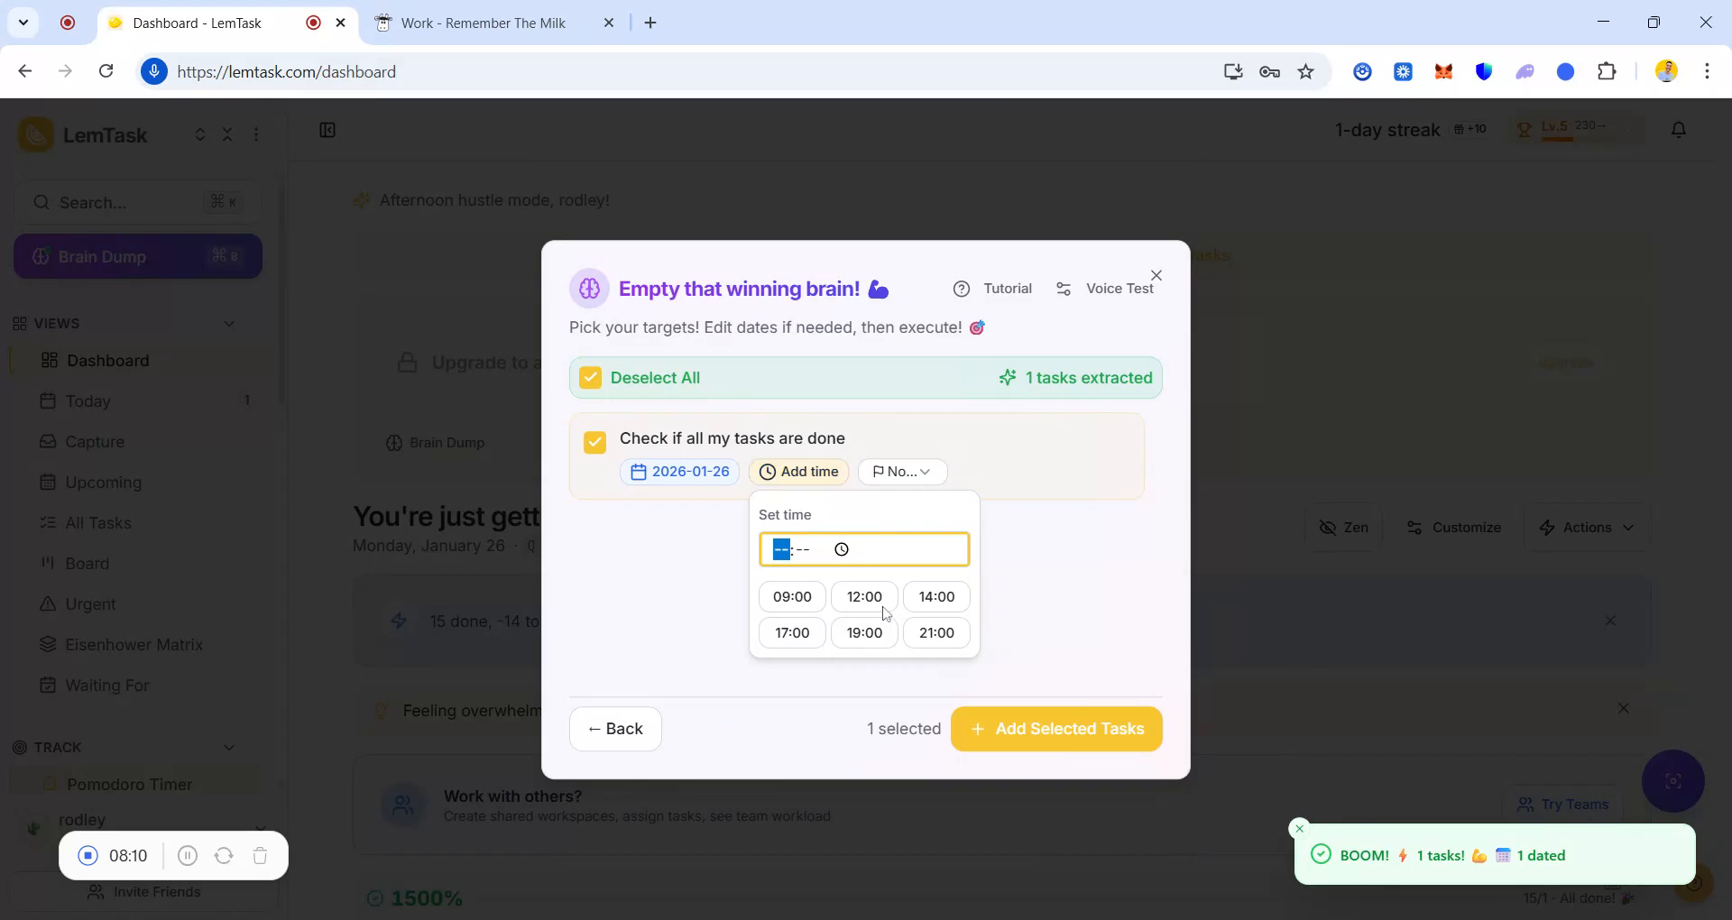
left_click(792, 632)
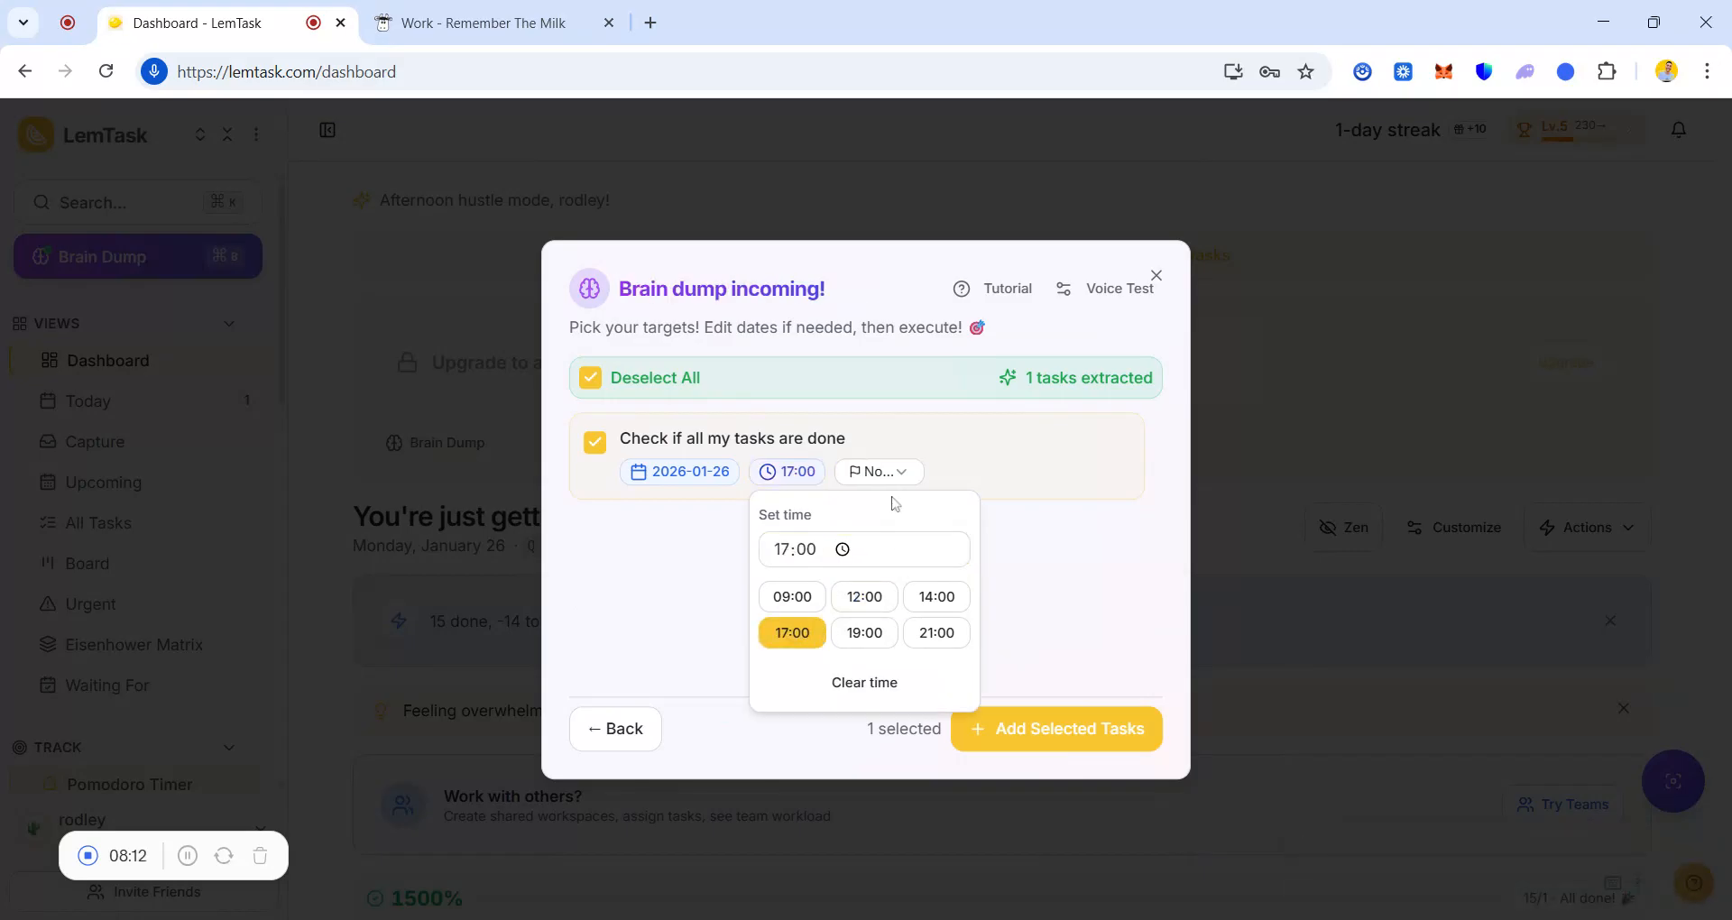
left_click(882, 471)
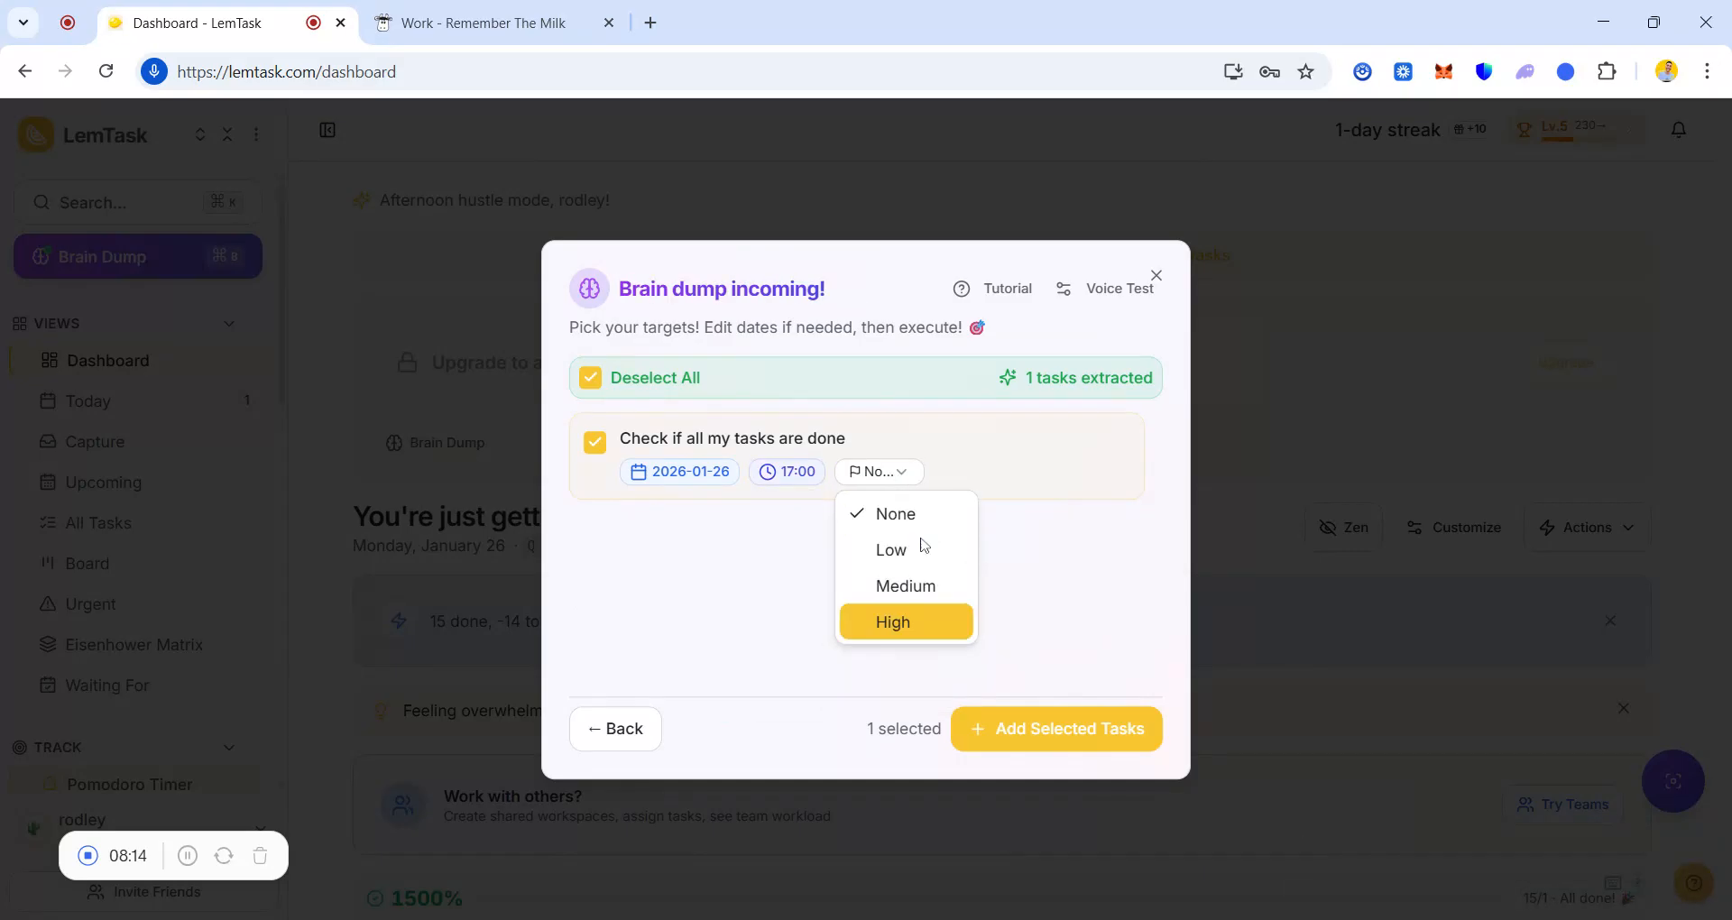
left_click(921, 595)
left_click(1000, 727)
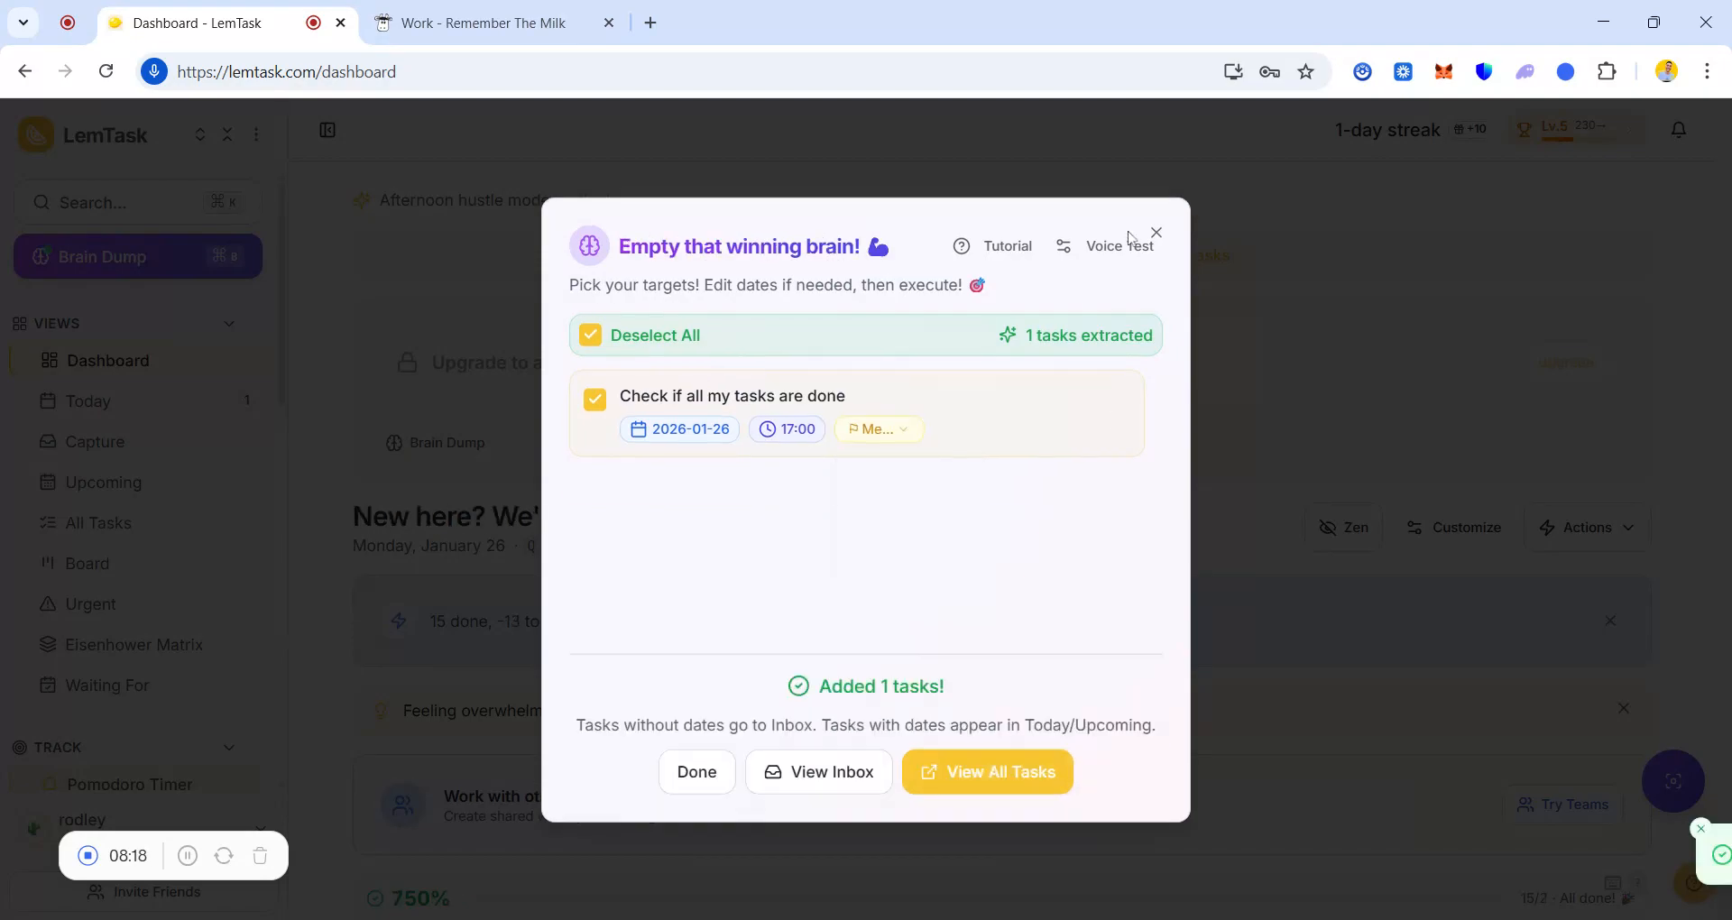
left_click(1149, 236)
Review the Smart Daily Plan and task list in the Today view, and open the Pomodoro Timer.
left_click(194, 417)
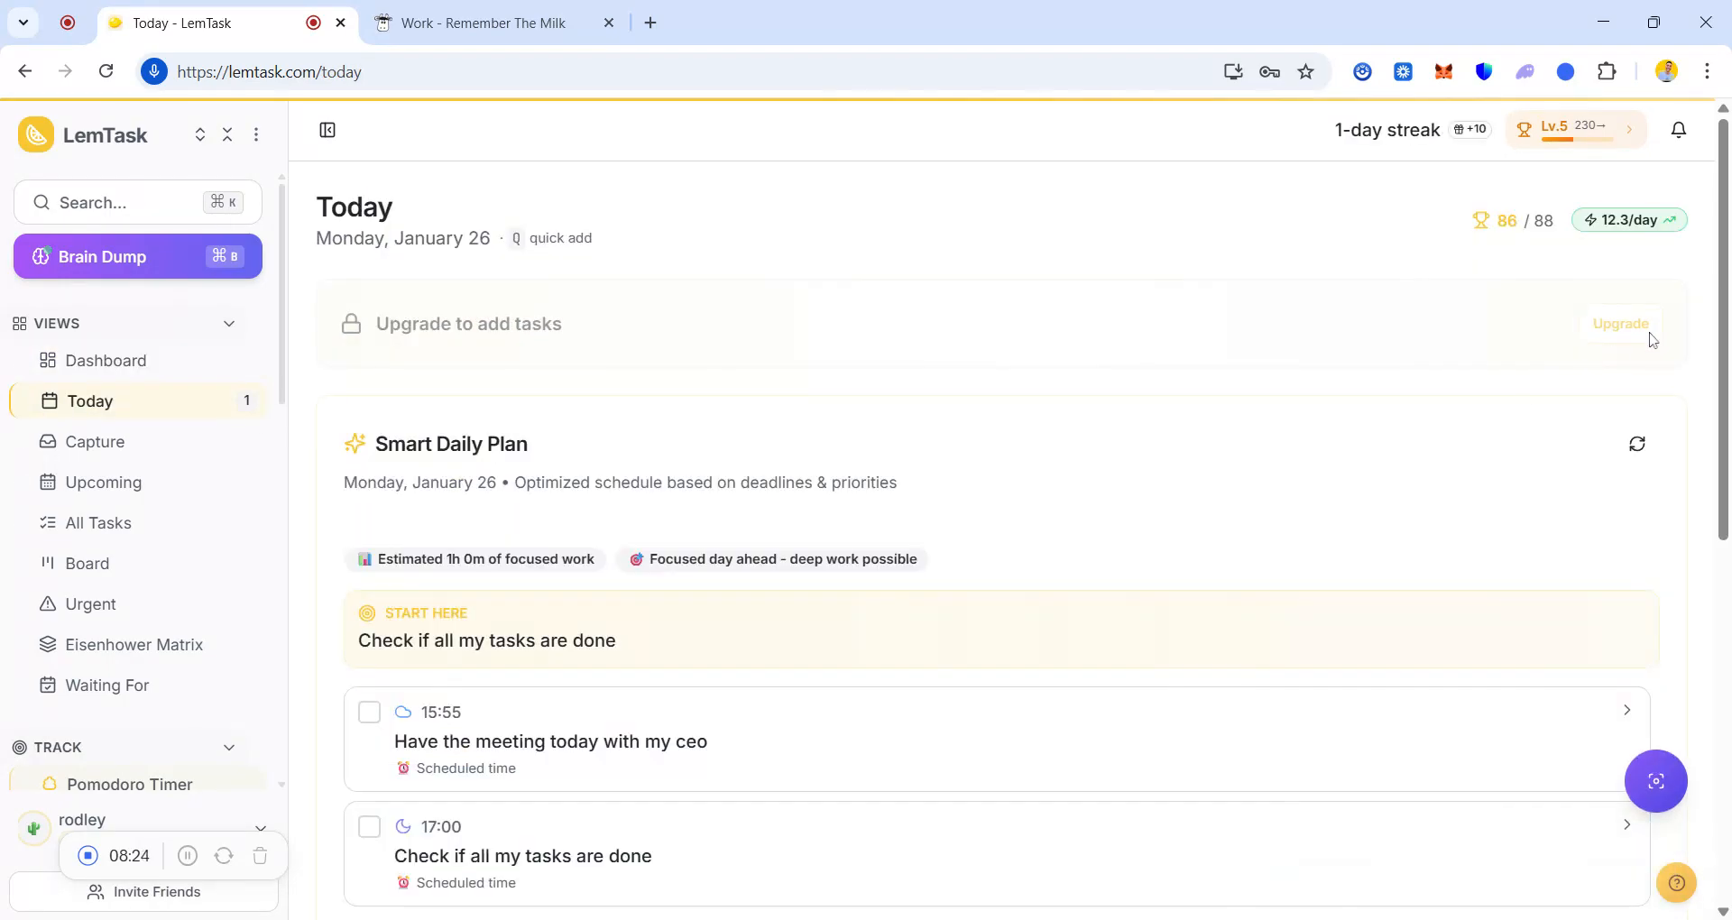
scroll(1652, 339, "down", 5)
scroll(1022, 513, "down", 3)
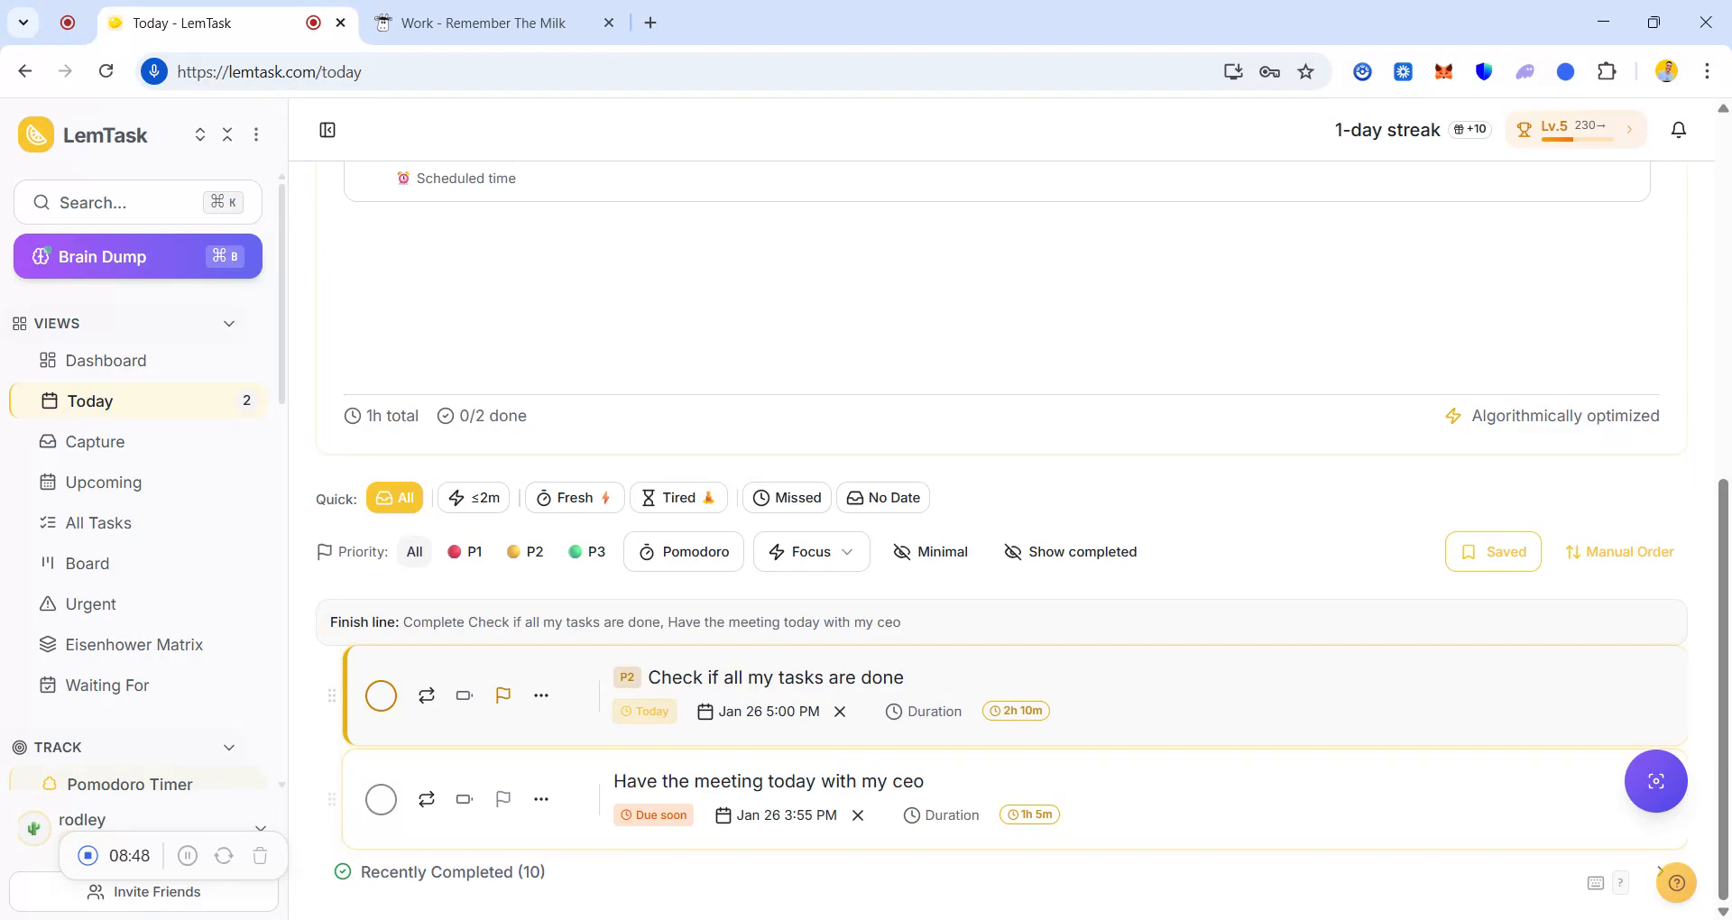
left_click(176, 781)
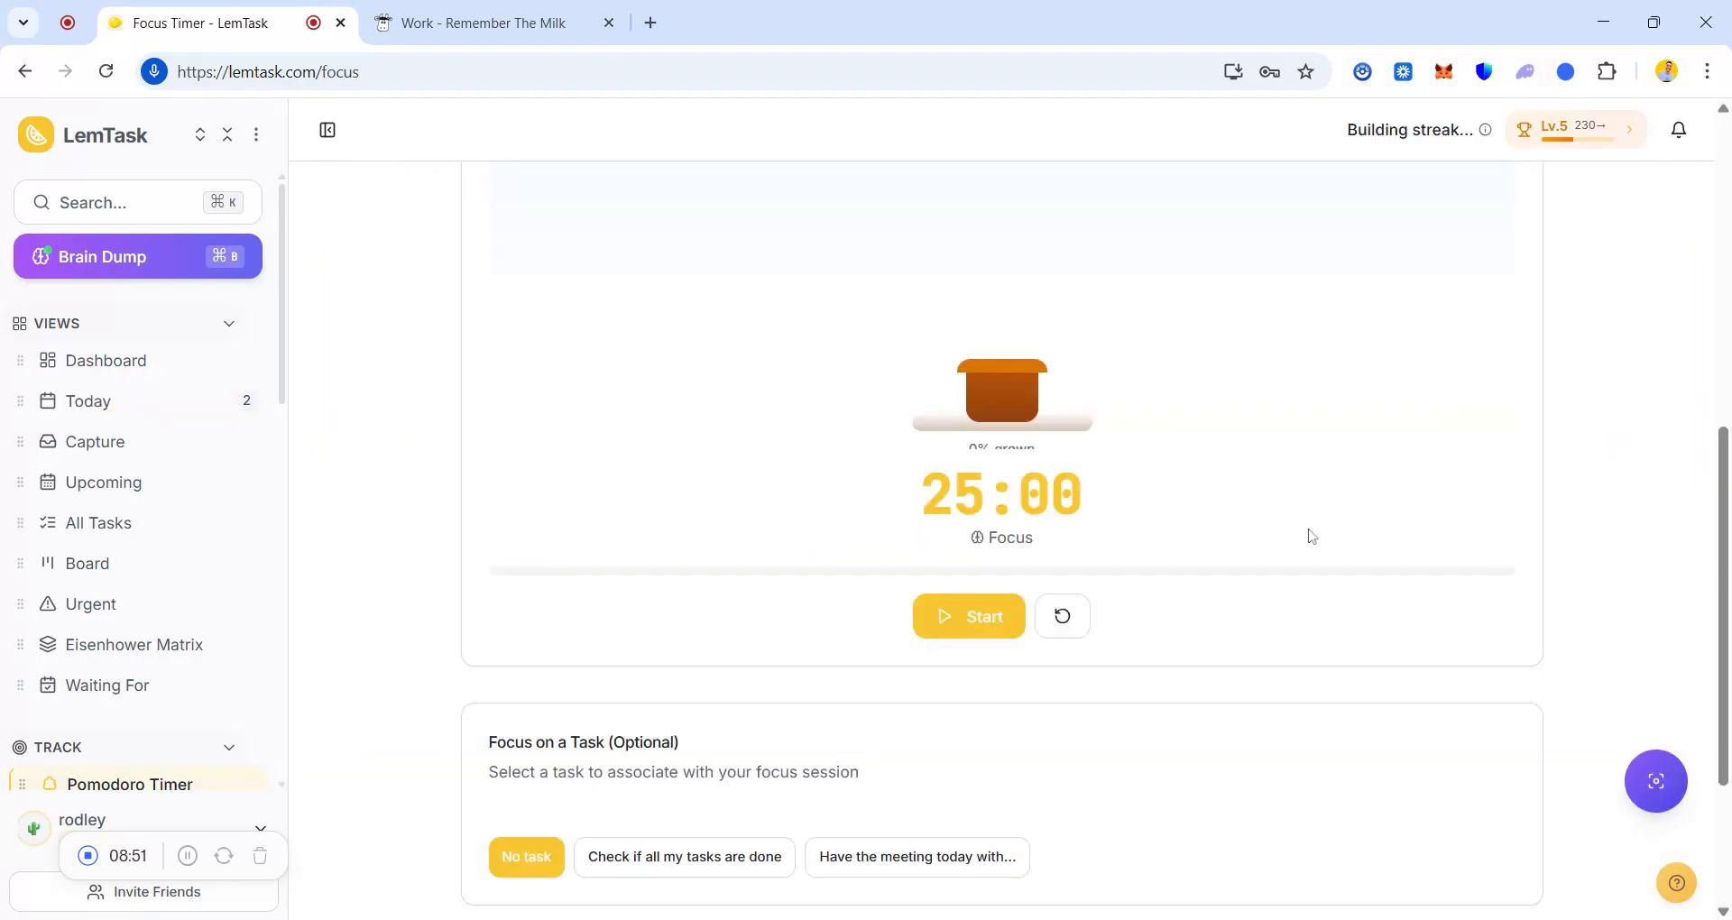
Select "Check if all my tasks are done" as the focus task, start the 25-minute focus session and pause it.
scroll(1711, 390, "up", 2)
scroll(1711, 389, "up", 5)
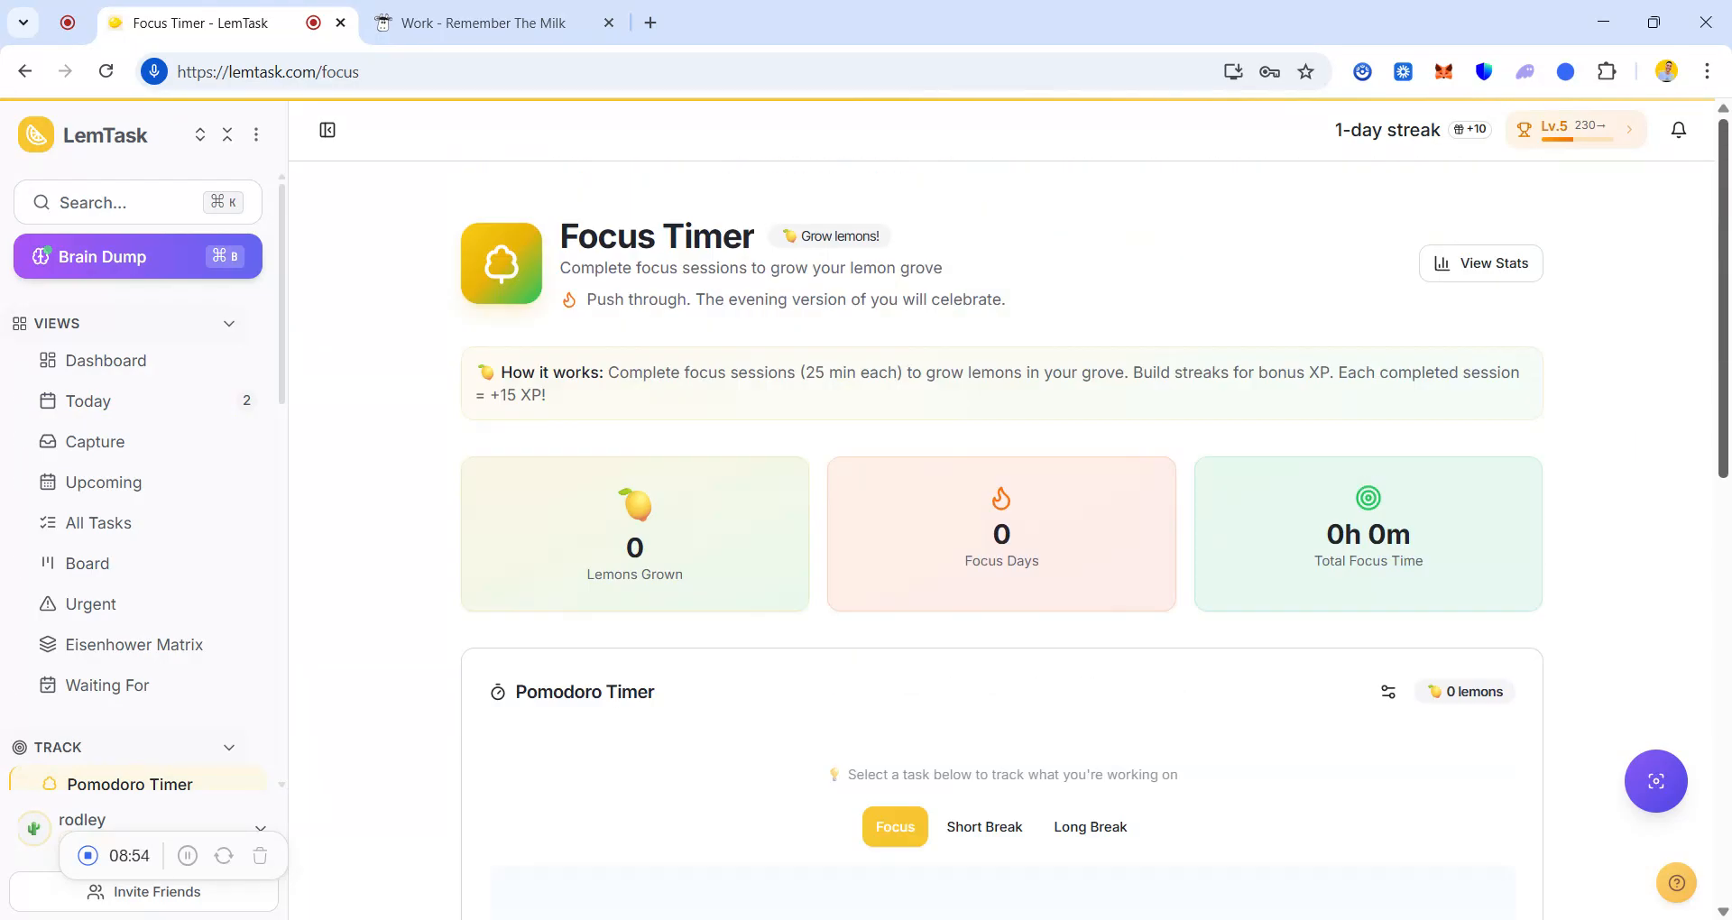
left_click_drag(1727, 287, 1724, 670)
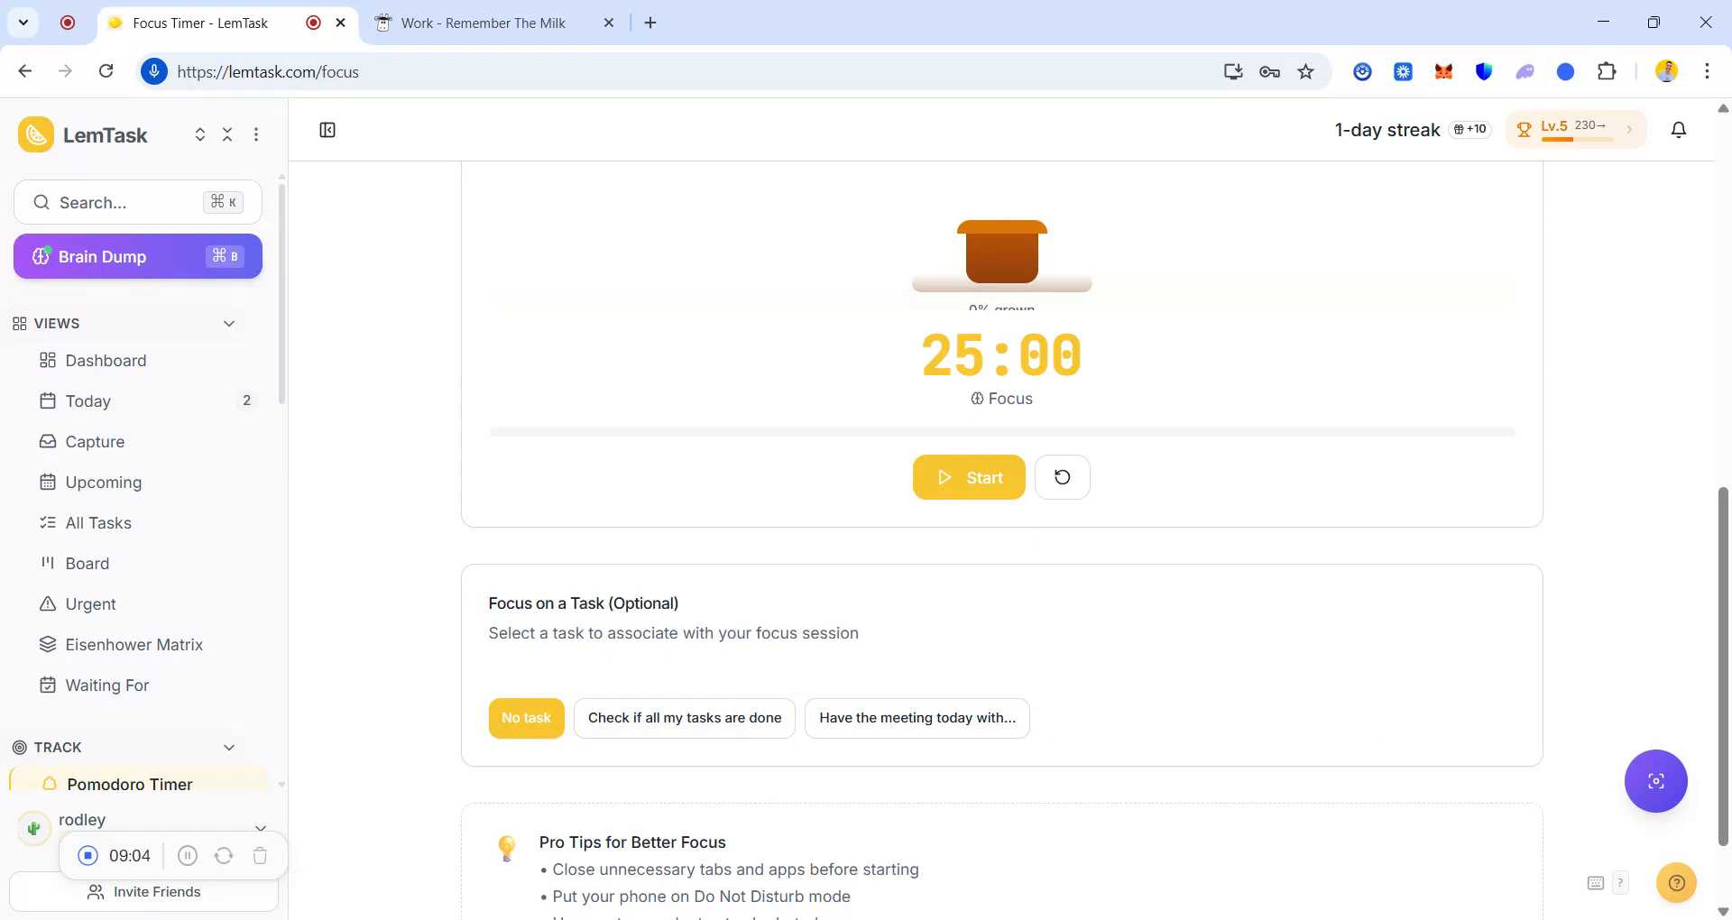
left_click(680, 723)
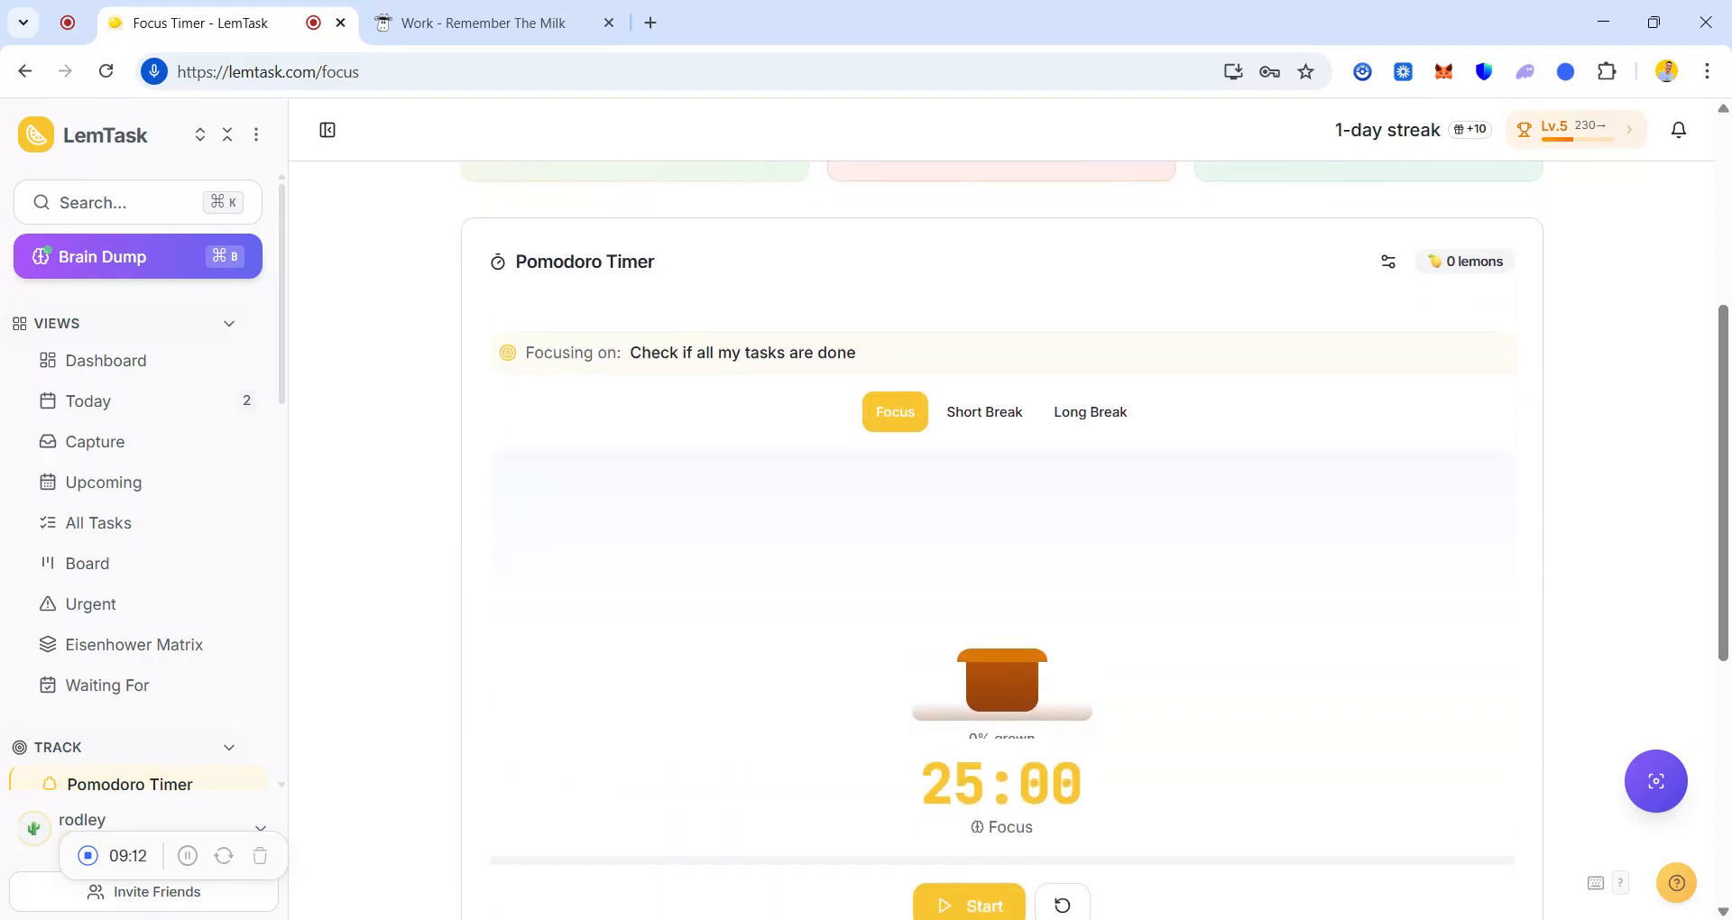
left_click(951, 909)
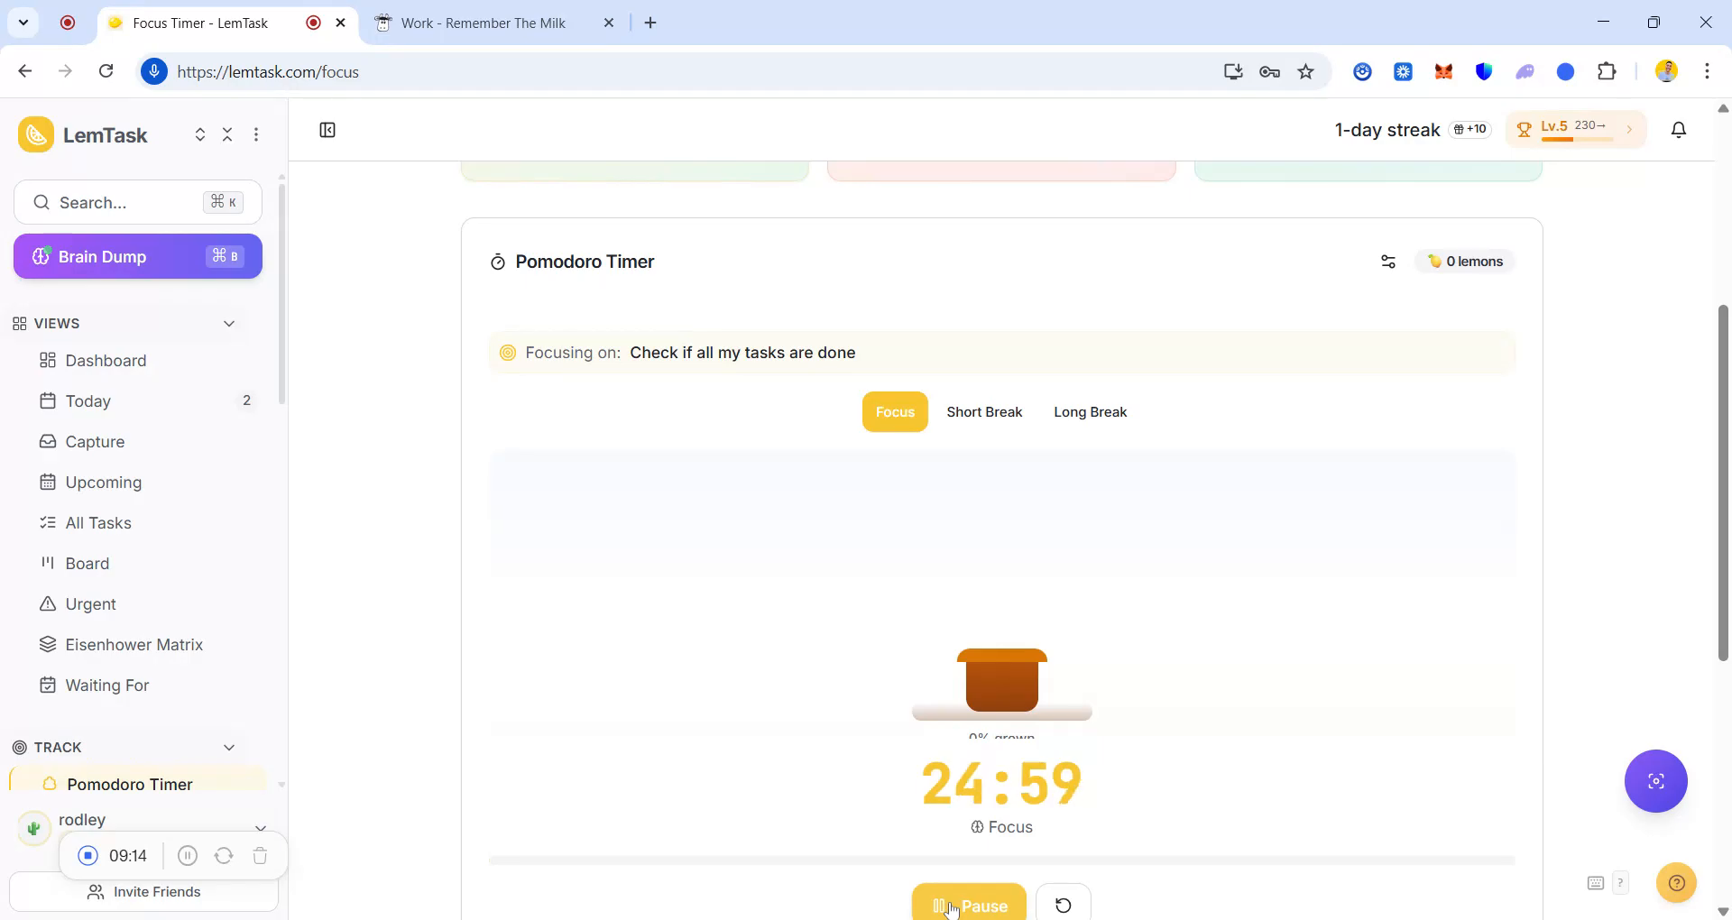
left_click(951, 906)
View the timer's Short Break and Long Break modes and return it to Focus mode.
left_click_drag(1725, 475, 1726, 519)
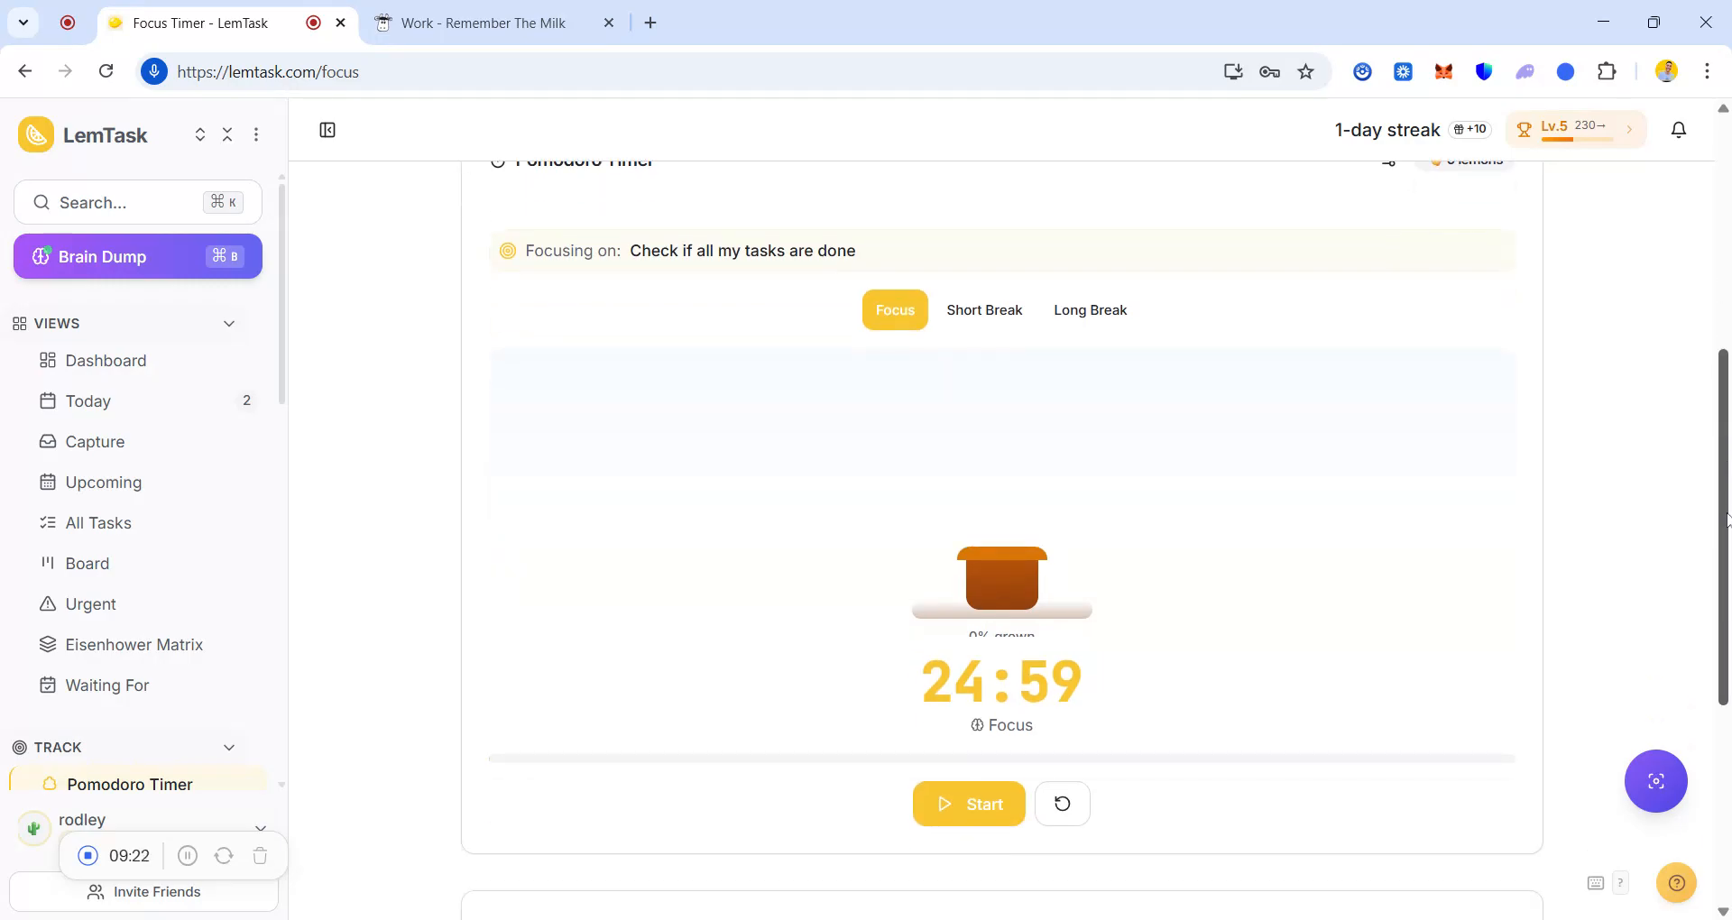
left_click(992, 314)
left_click(1086, 317)
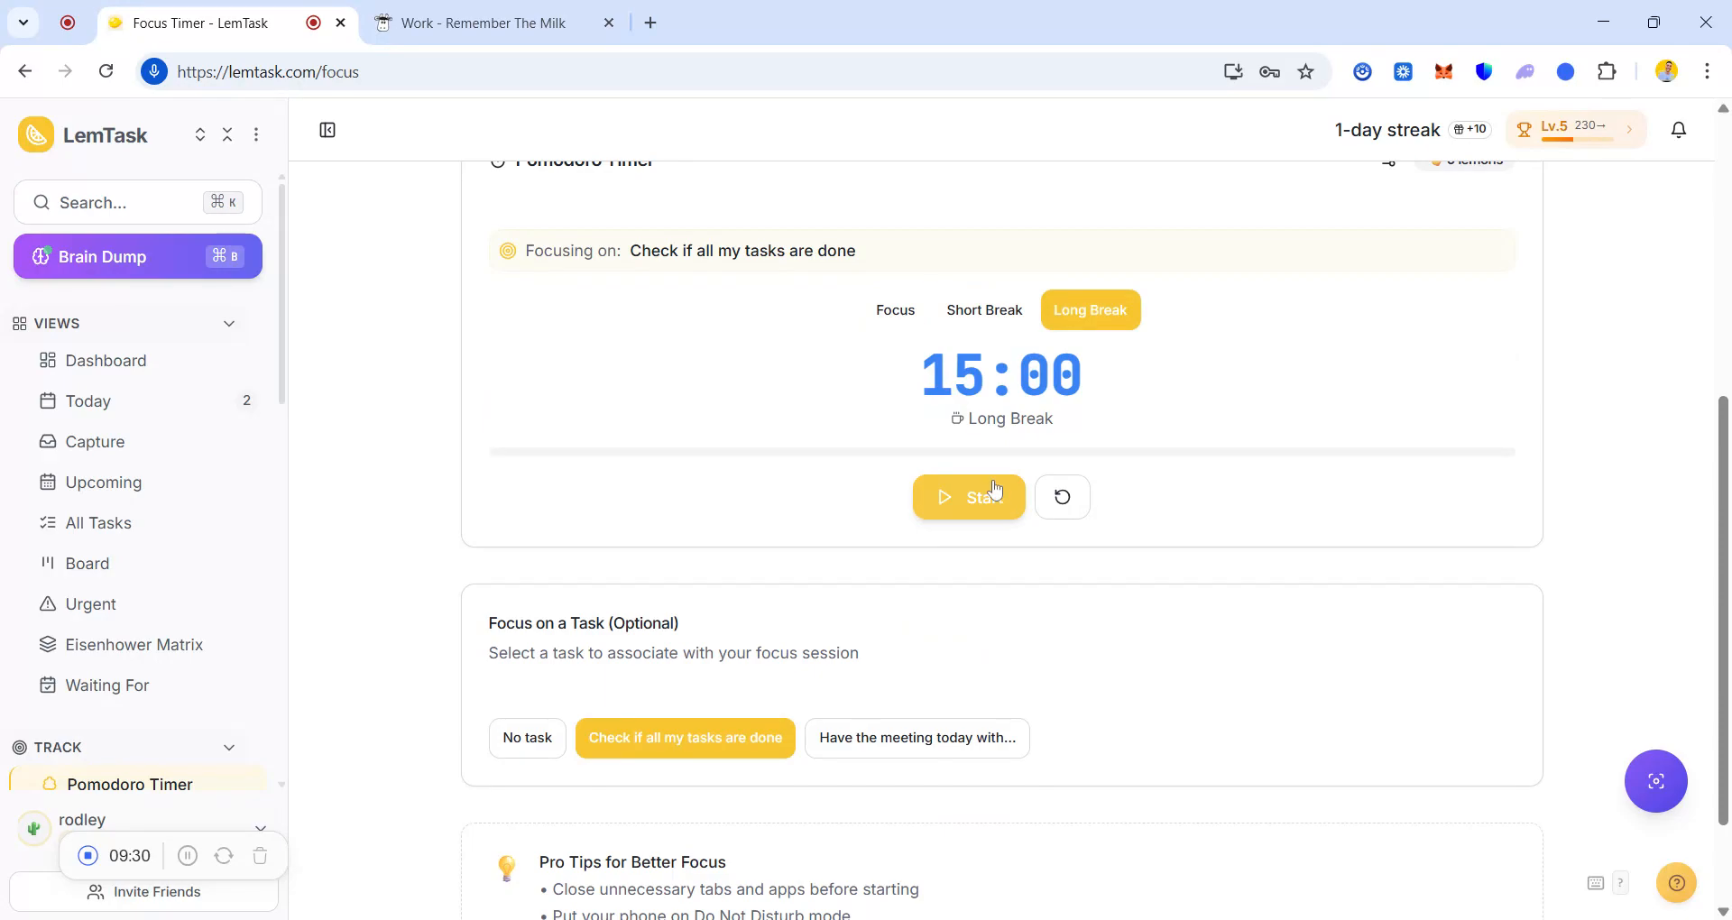
left_click(897, 312)
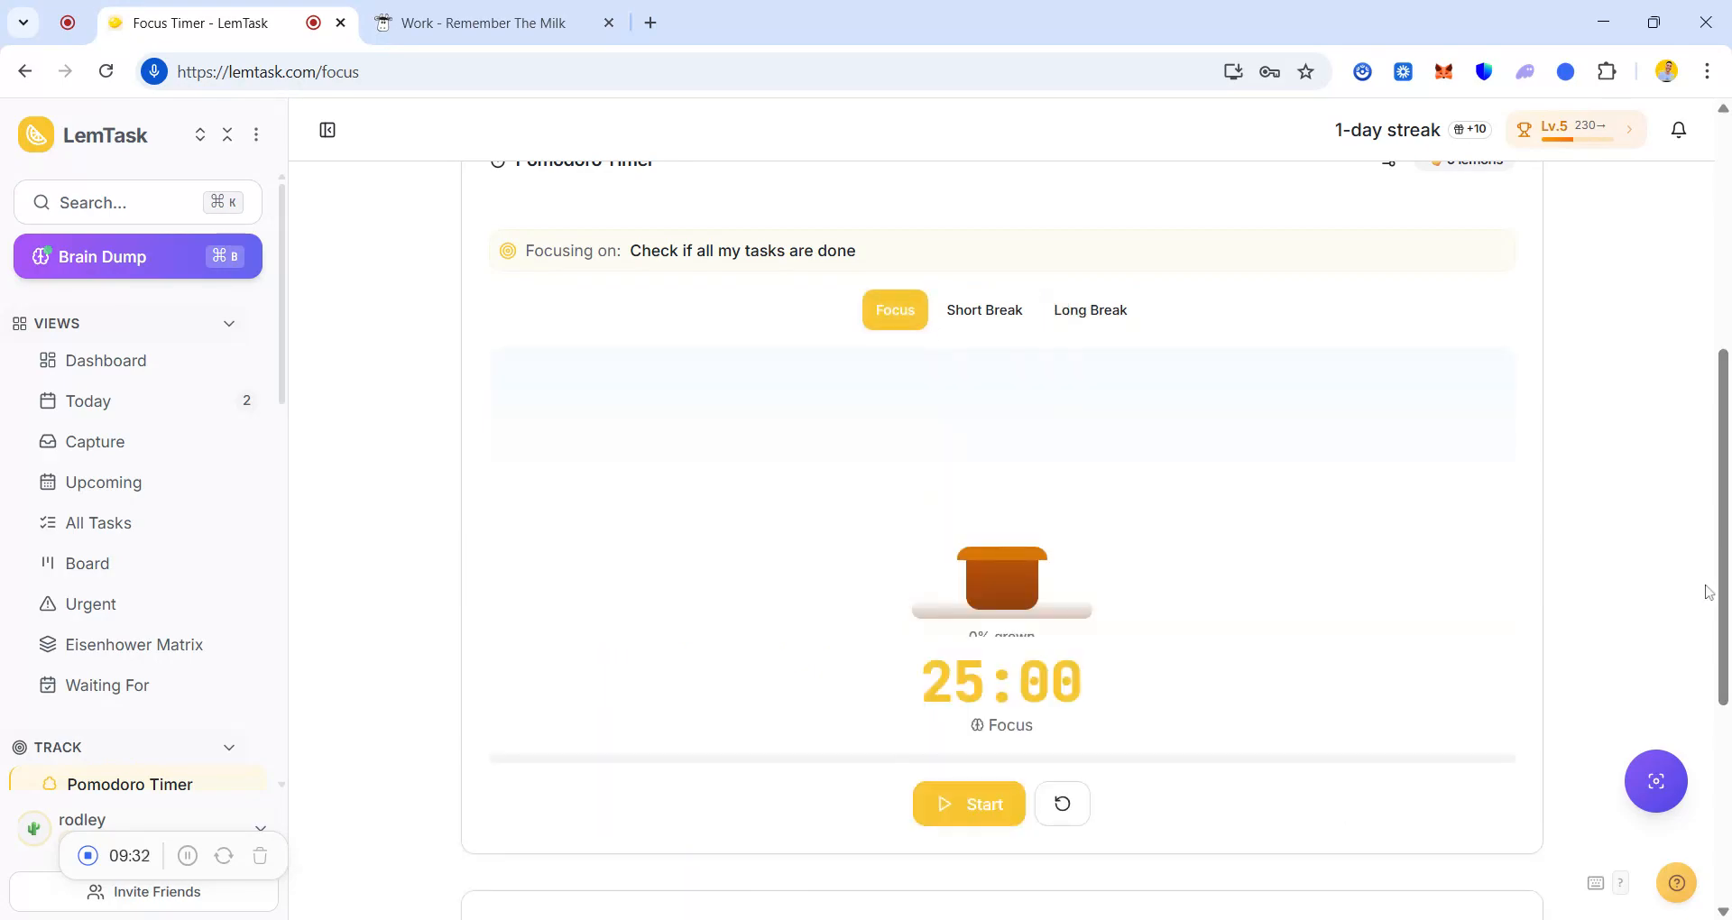
scroll(1727, 522, "down", 3)
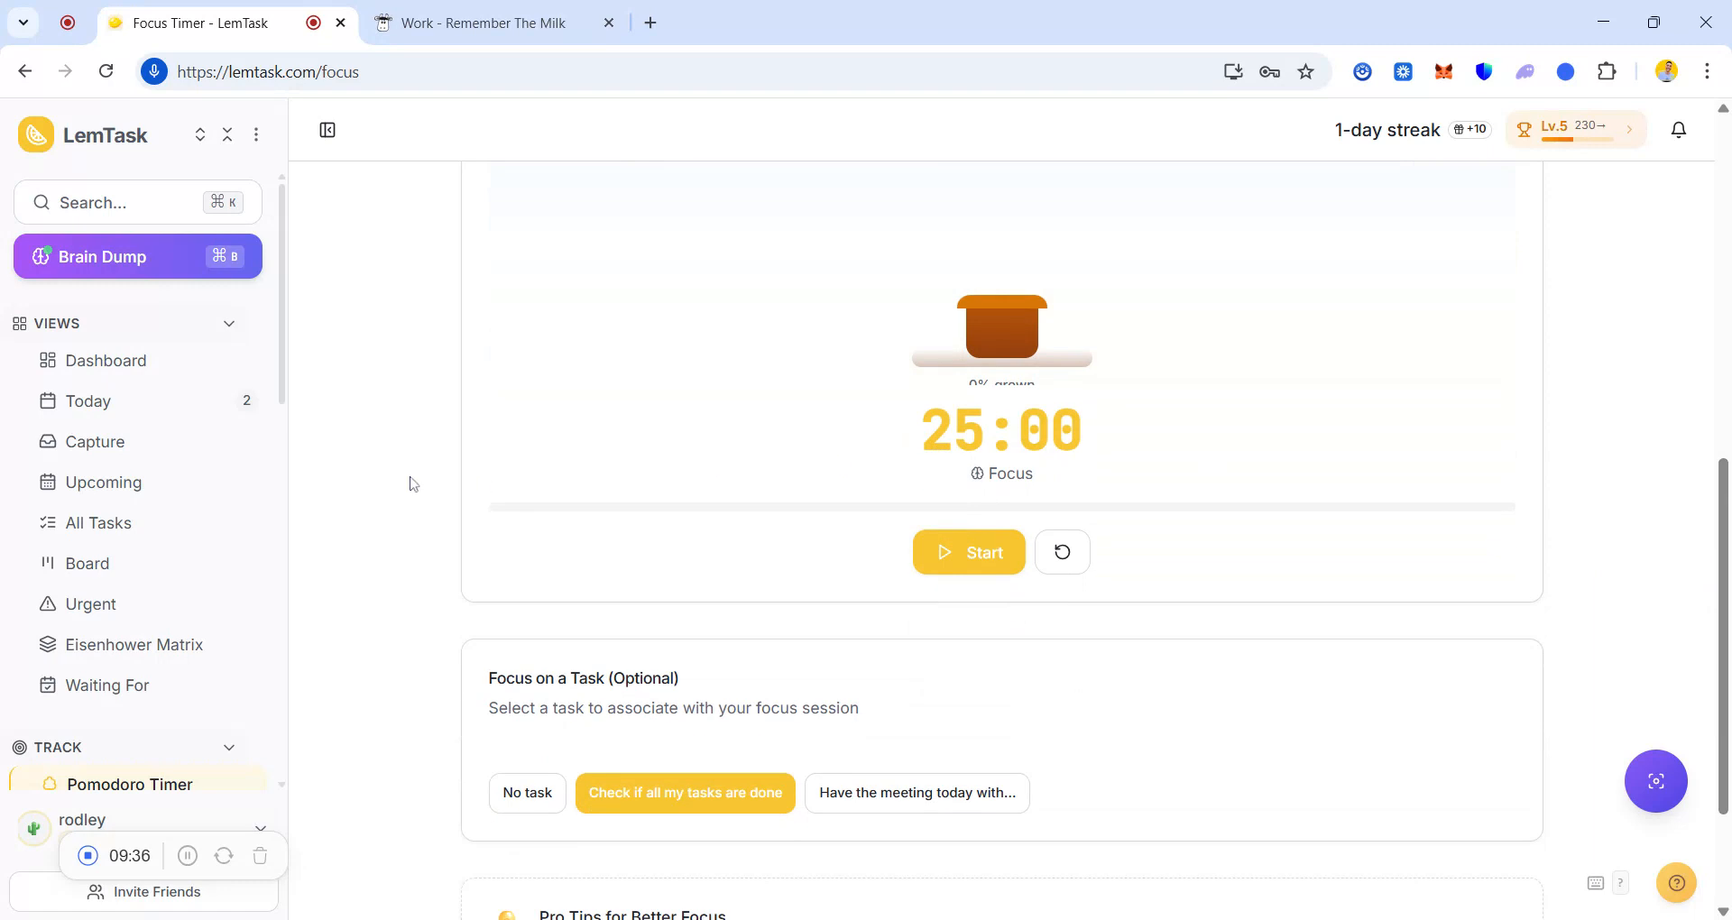
Complete "Check if all my tasks are done" and "Have the meeting today with my ceo" in the Today view, and switch to Remember The Milk.
left_click(238, 406)
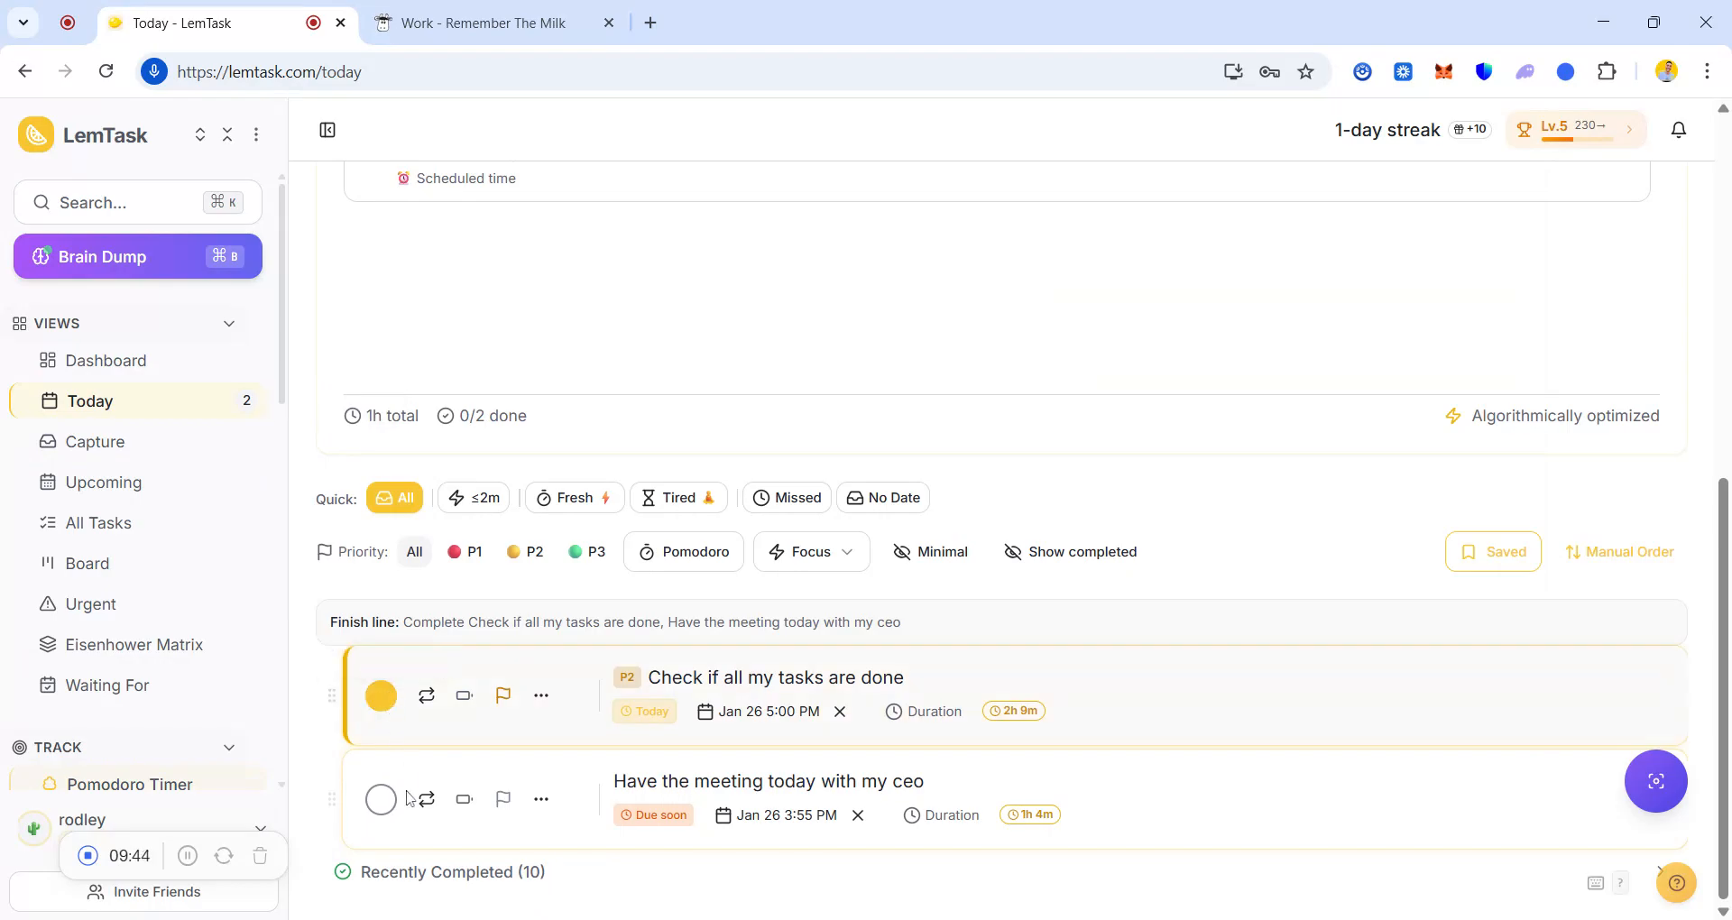
left_click(385, 810)
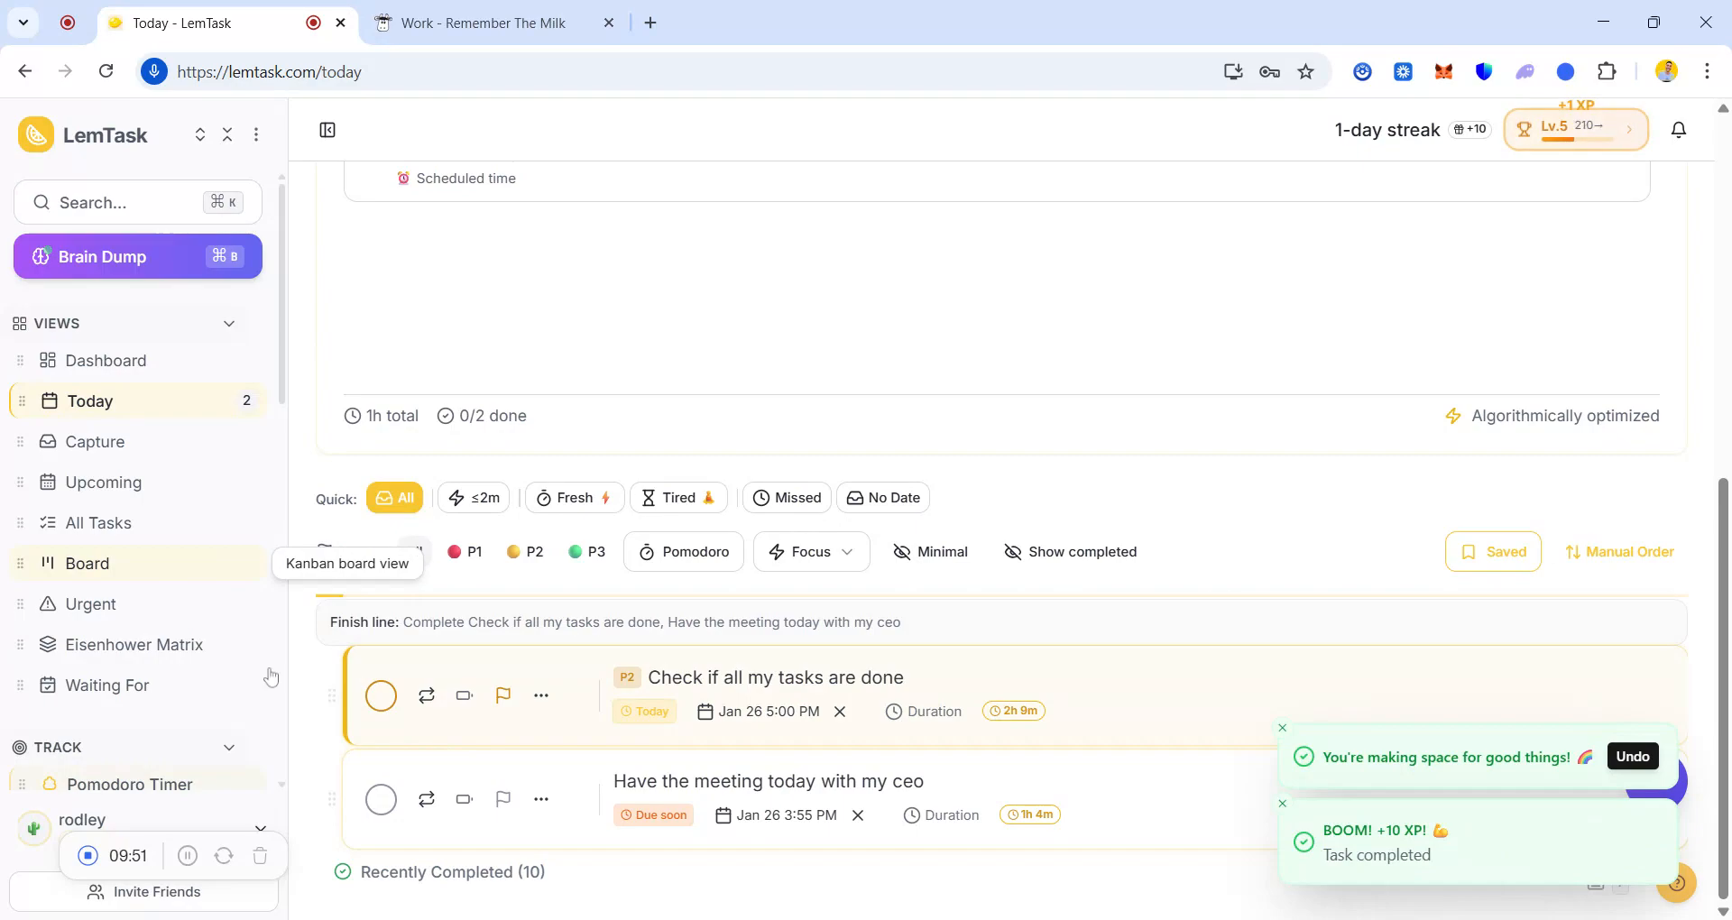
key("ctrl+Tab")
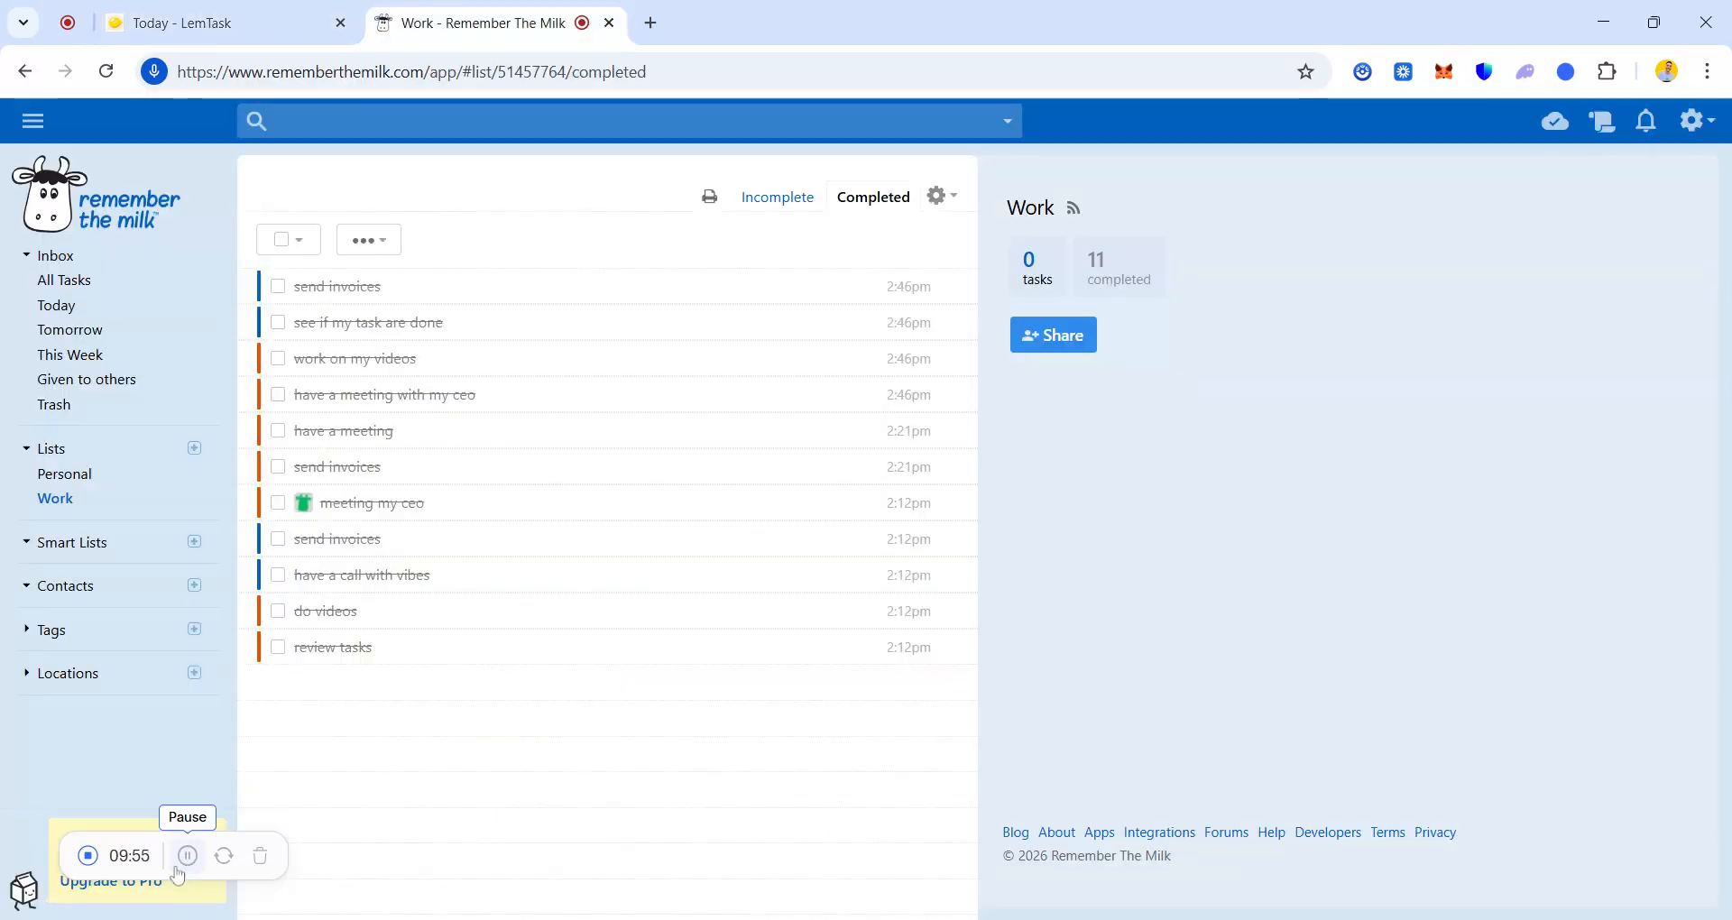